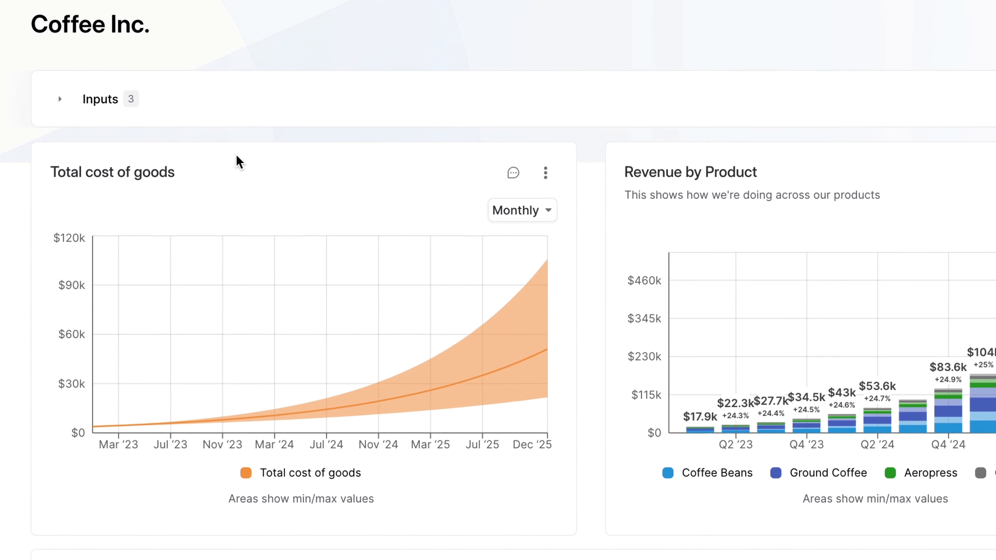
# Examine the Coffee Inc. dashboard's assumption inputs, charts and the time interval options of the Revenue by Product chart
pyautogui.click(85, 104)
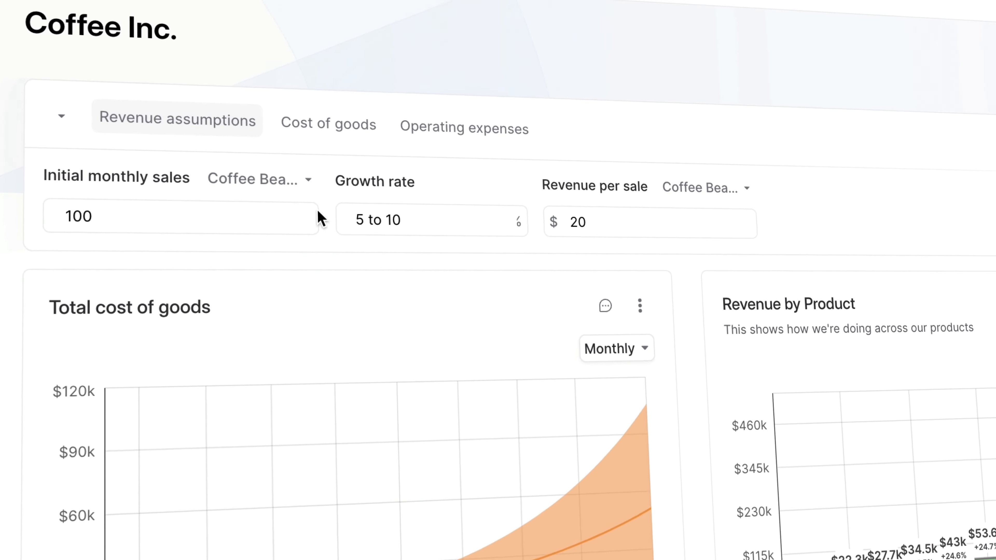
pyautogui.click(57, 105)
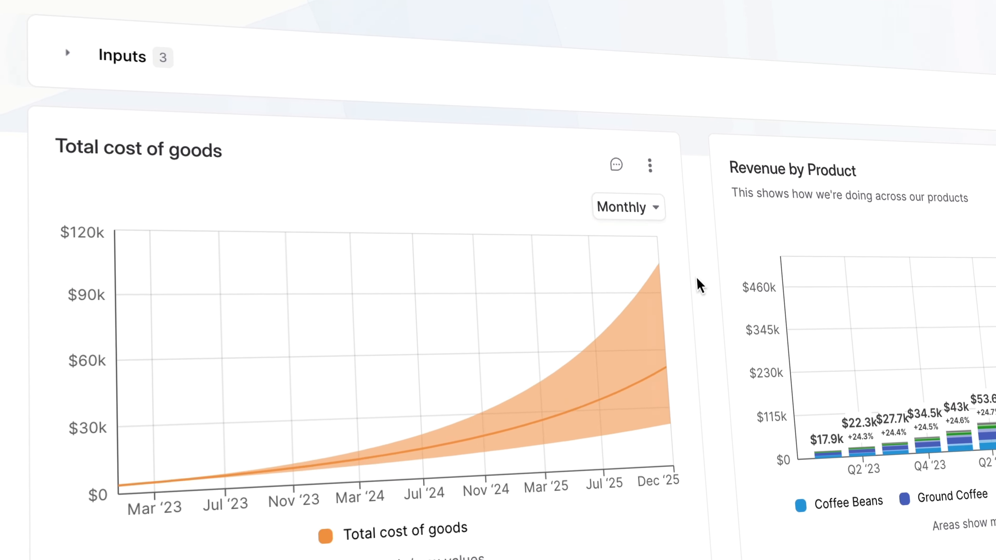
pyautogui.scroll(-10, 697, 279)
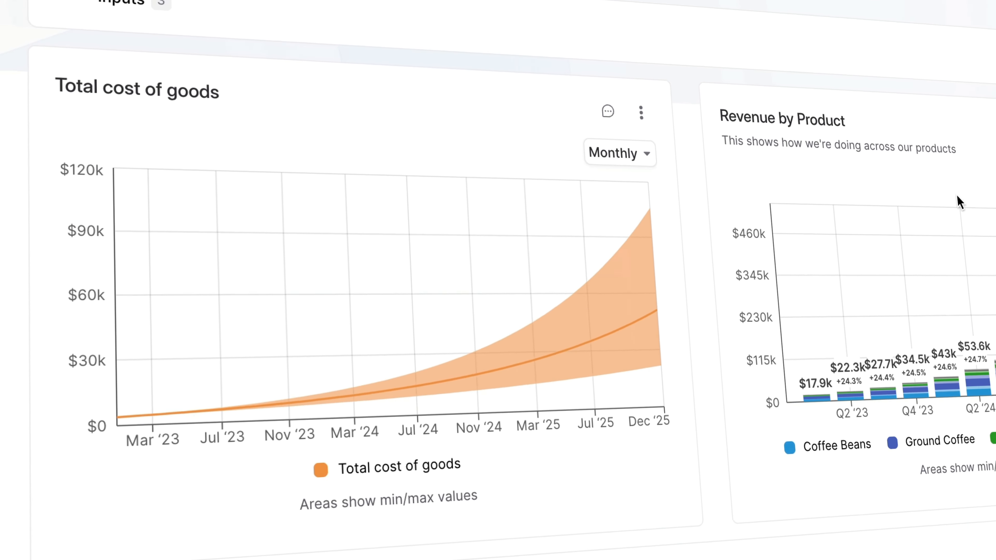
pyautogui.scroll(-3, 678, 67)
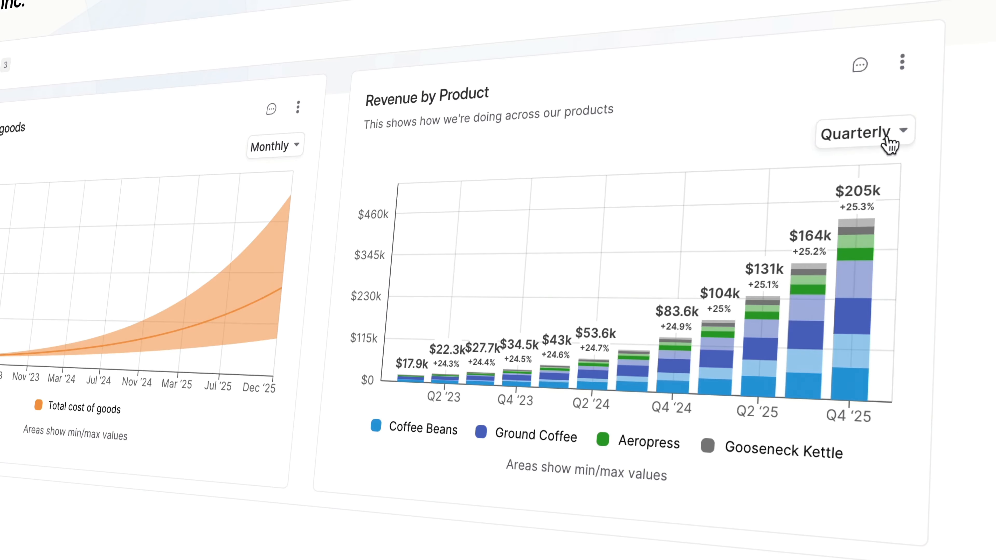
pyautogui.click(888, 138)
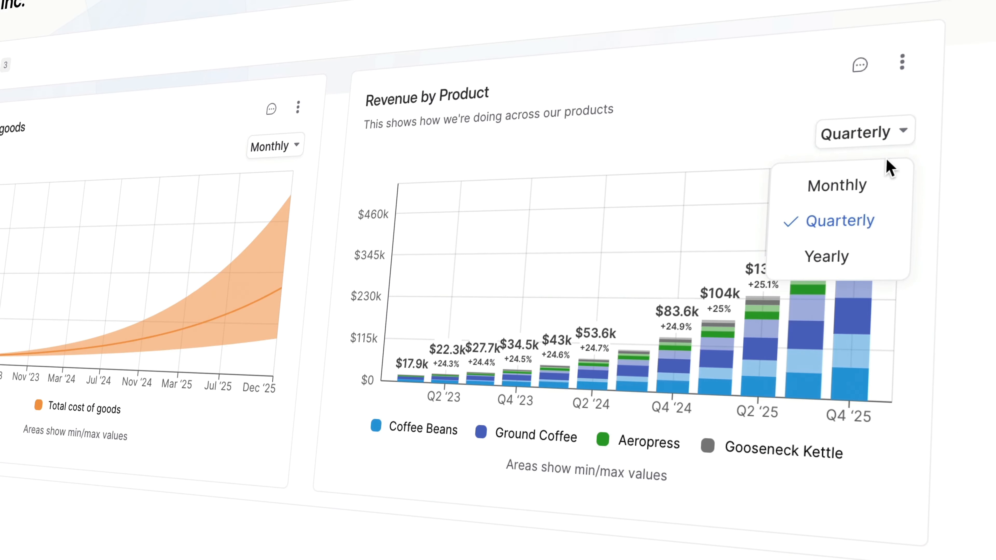
pyautogui.click(888, 172)
pyautogui.click(888, 137)
pyautogui.click(962, 217)
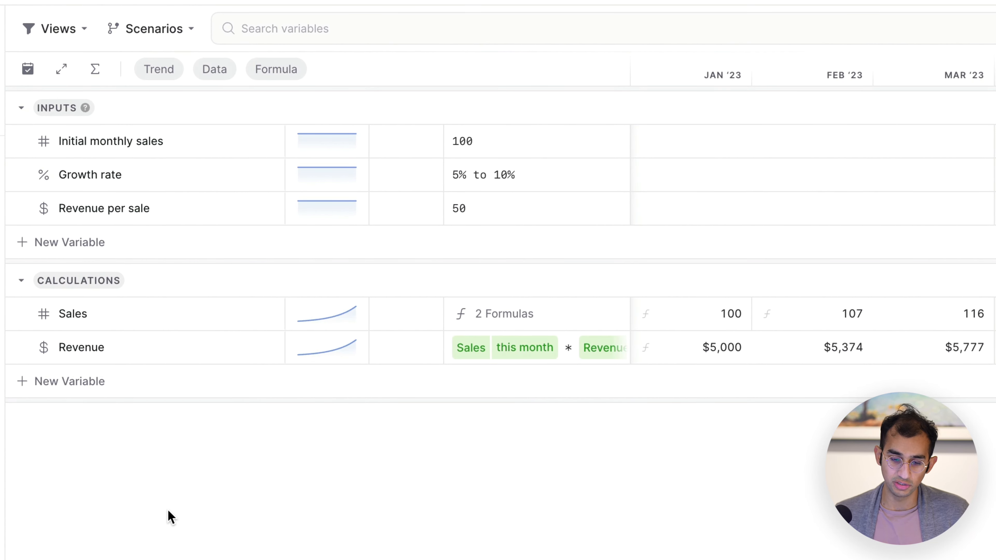
# Add a new section below Calculations and name it Cost of Goods
pyautogui.moveTo(78, 292)
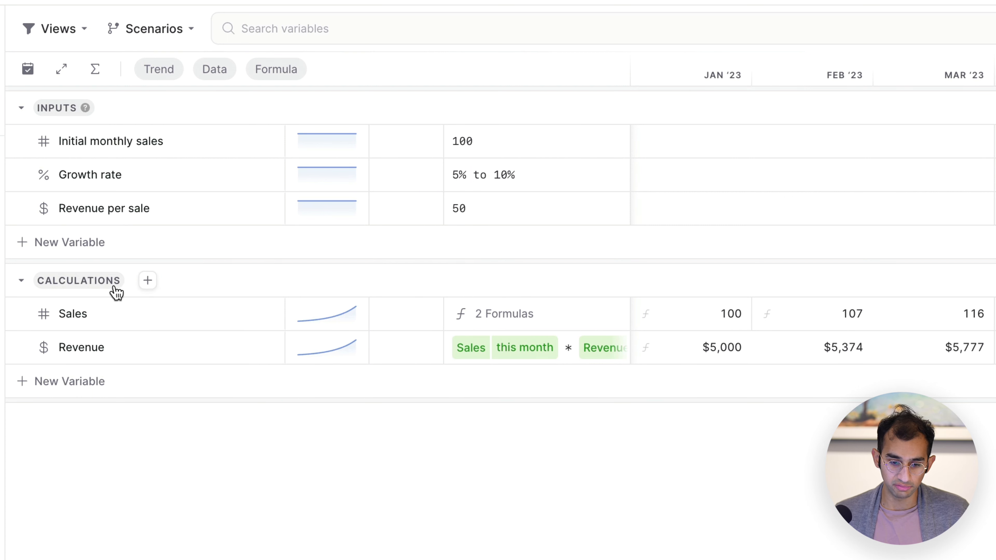
pyautogui.click(148, 281)
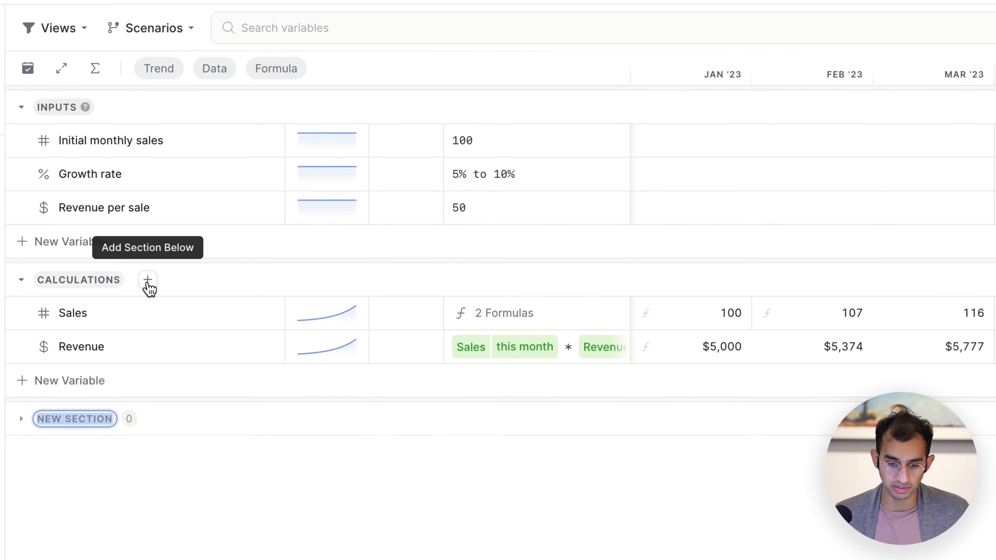
pyautogui.write('Cost of Goo')
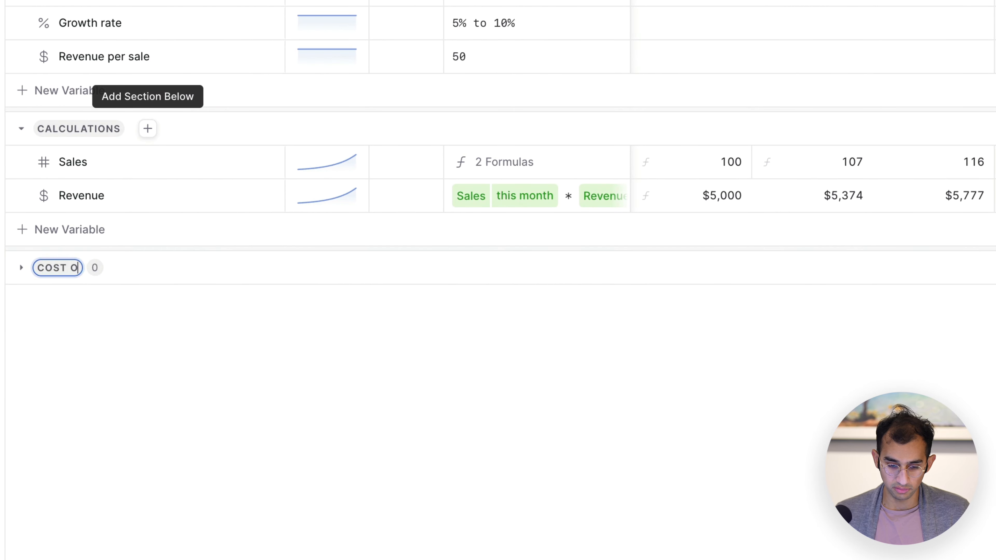
pyautogui.write('DS')
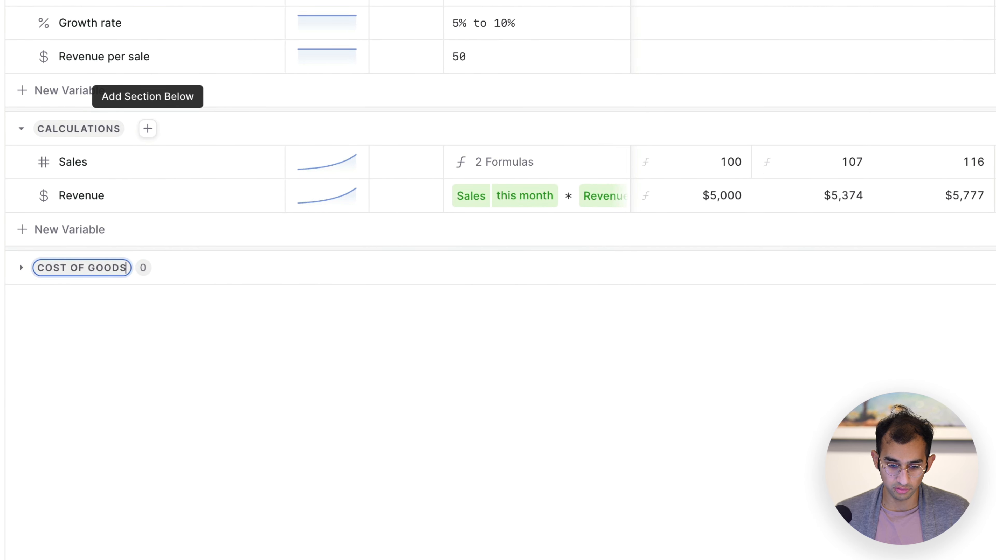
pyautogui.press('Return')
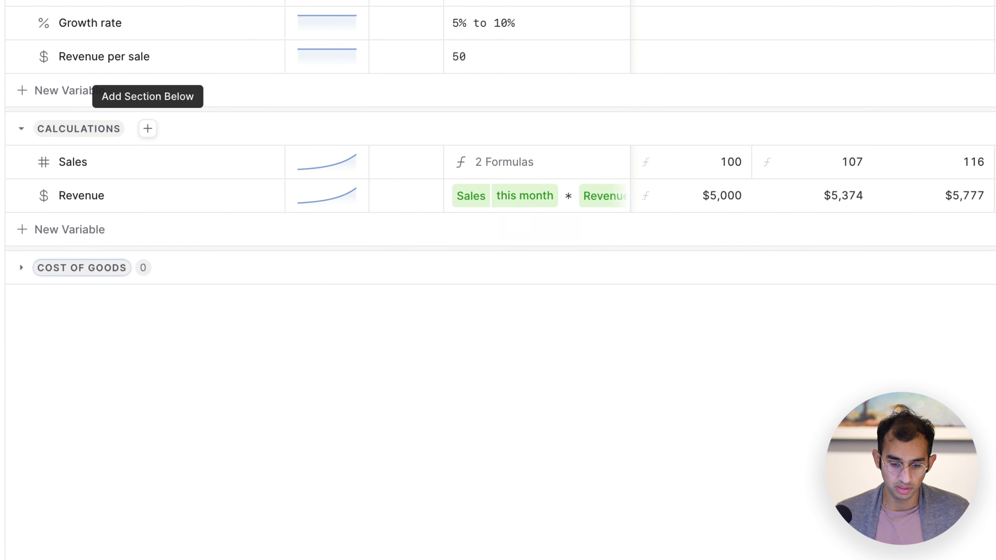
# Rename the Calculations section to Revenue
pyautogui.click(86, 135)
pyautogui.write('Revenue')
pyautogui.press('Return')
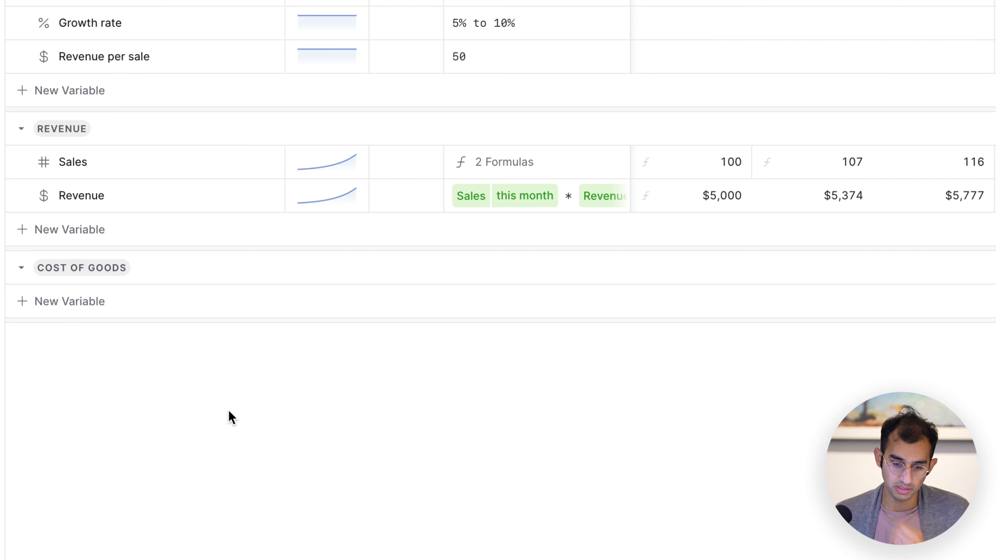
# Add a Material costs variable to the Inputs section with a value of $10
pyautogui.scroll(3, 80, 129)
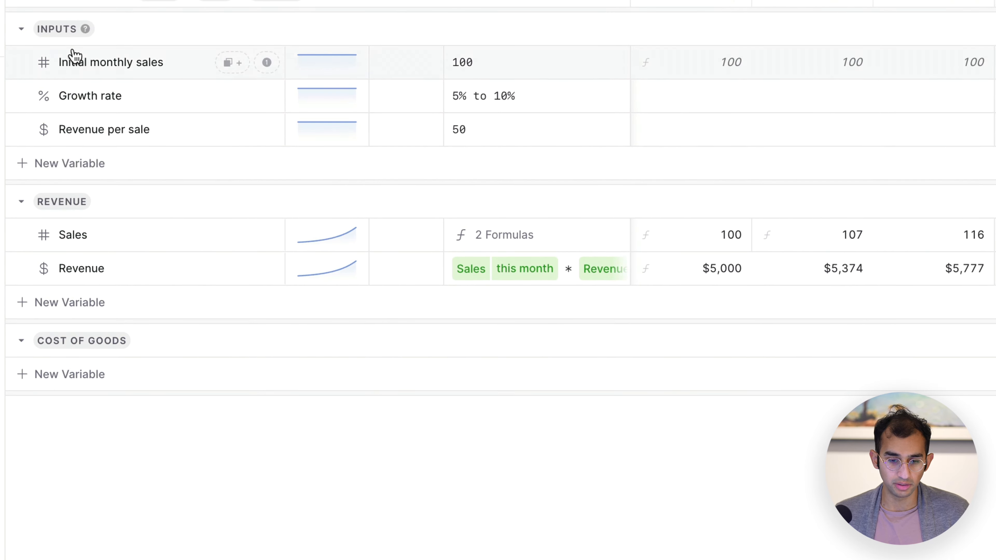
pyautogui.click(76, 164)
pyautogui.write('M')
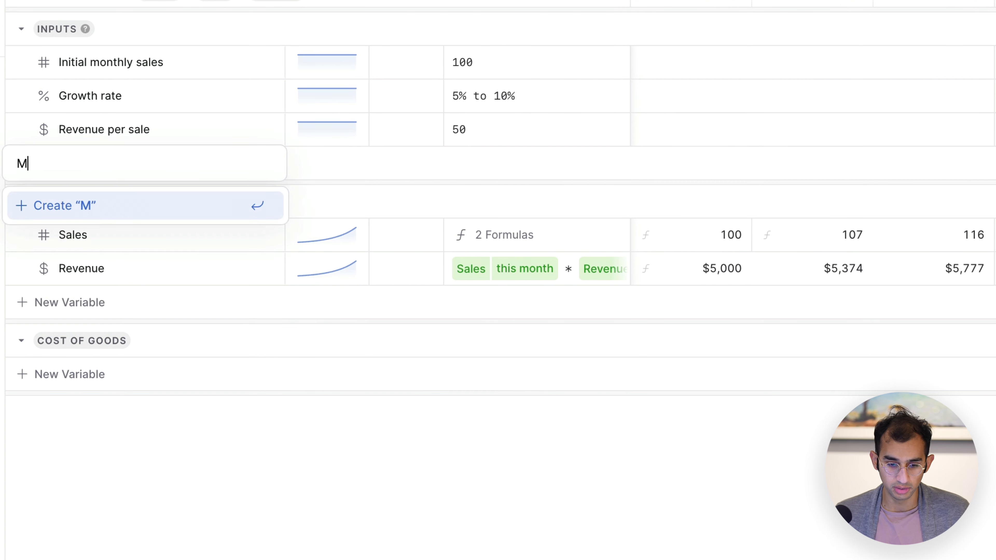
pyautogui.write('aterial costs')
pyautogui.press('Return')
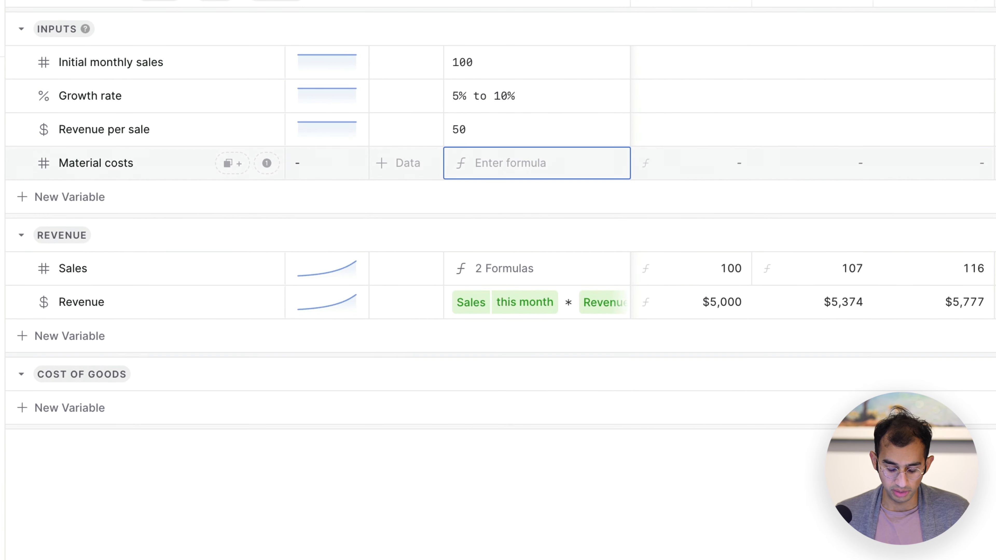
pyautogui.write('$')
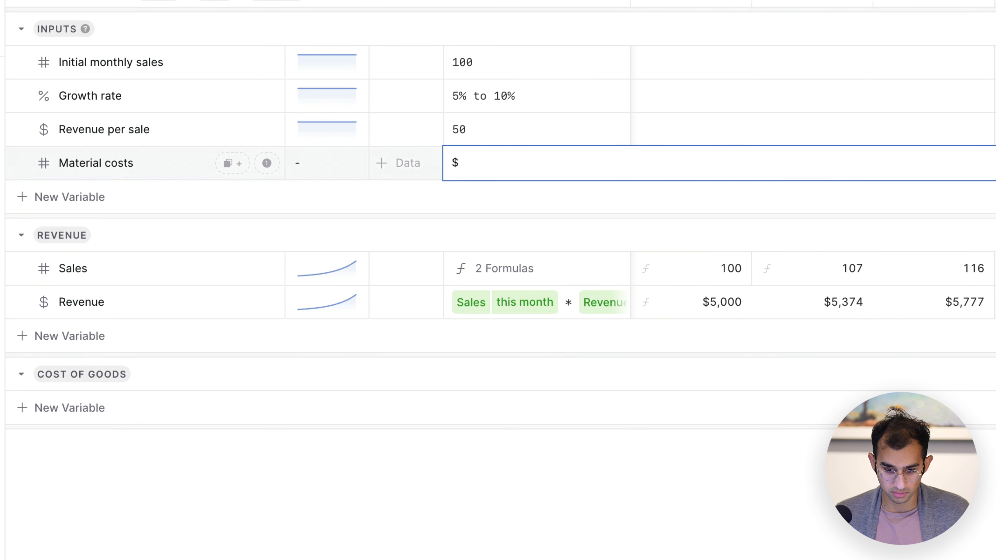
pyautogui.write('10')
pyautogui.press('Return')
# Add a Production costs variable to the Inputs section with a value of 15, formatted in dollars
pyautogui.press('Return')
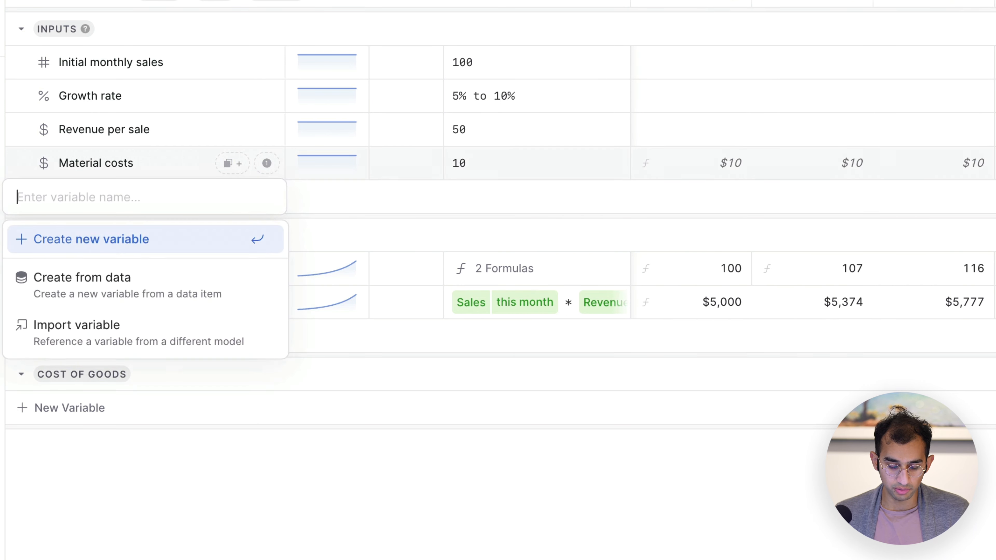
pyautogui.write('Production costs')
pyautogui.press('Return')
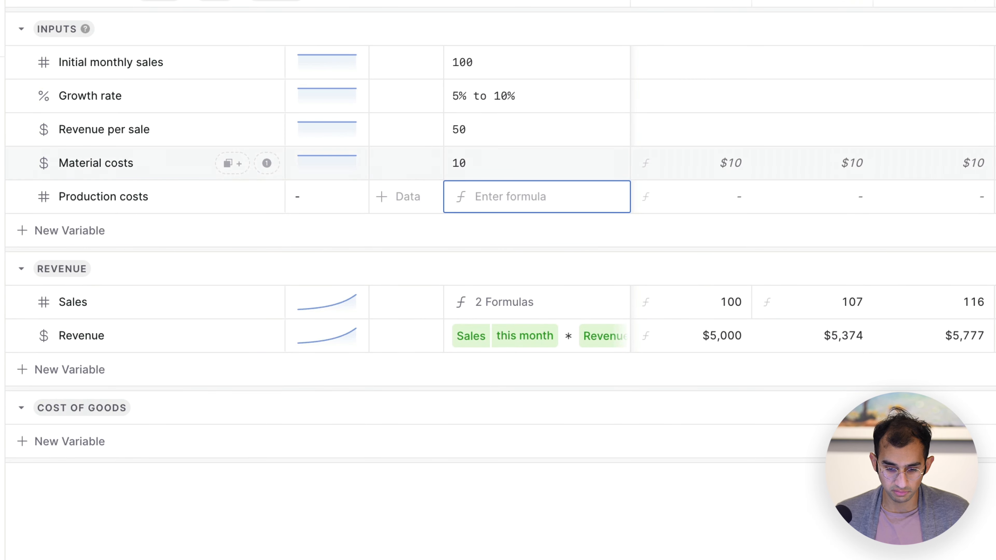
pyautogui.write('15')
pyautogui.press('Return')
pyautogui.click(493, 193)
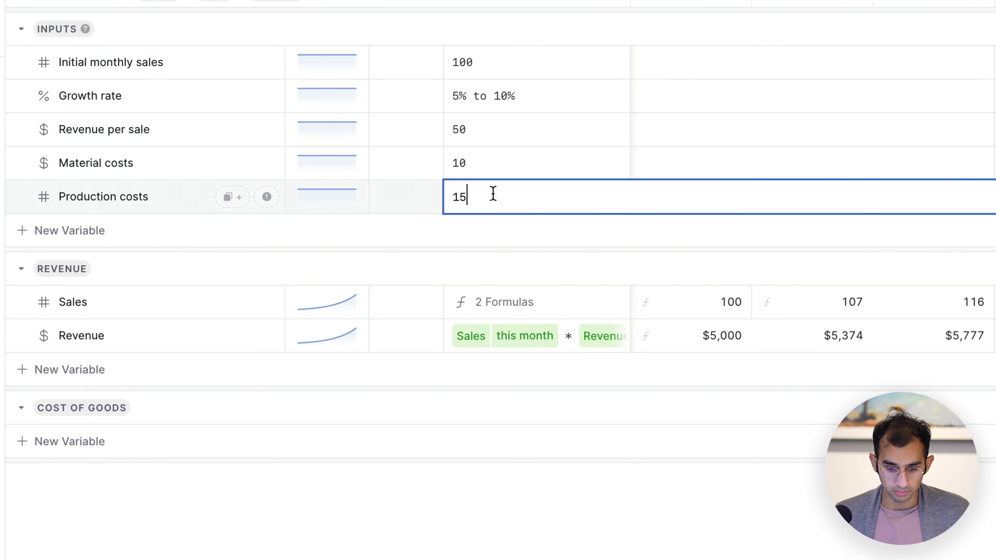
pyautogui.press('Return')
pyautogui.click(464, 540)
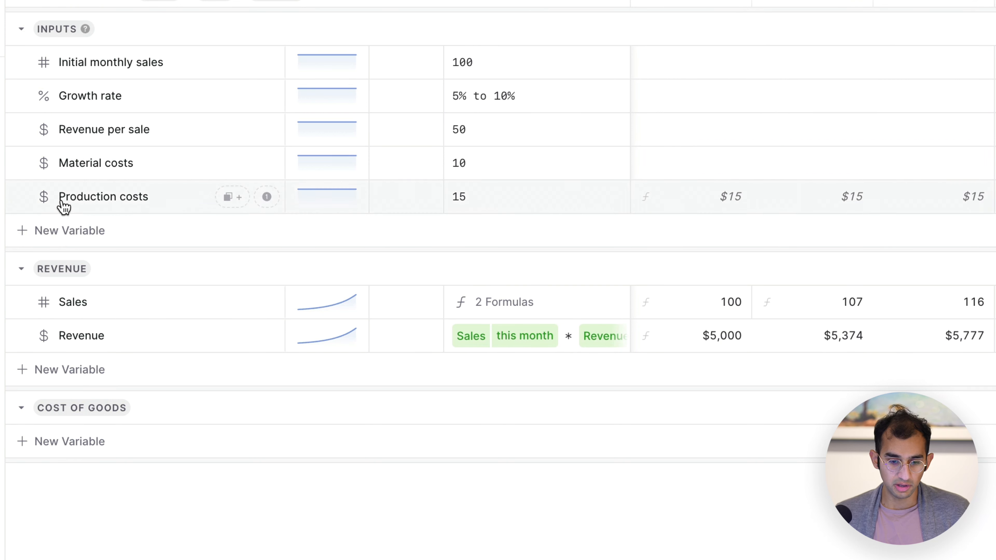
pyautogui.click(92, 175)
pyautogui.click(98, 196)
pyautogui.press('Escape')
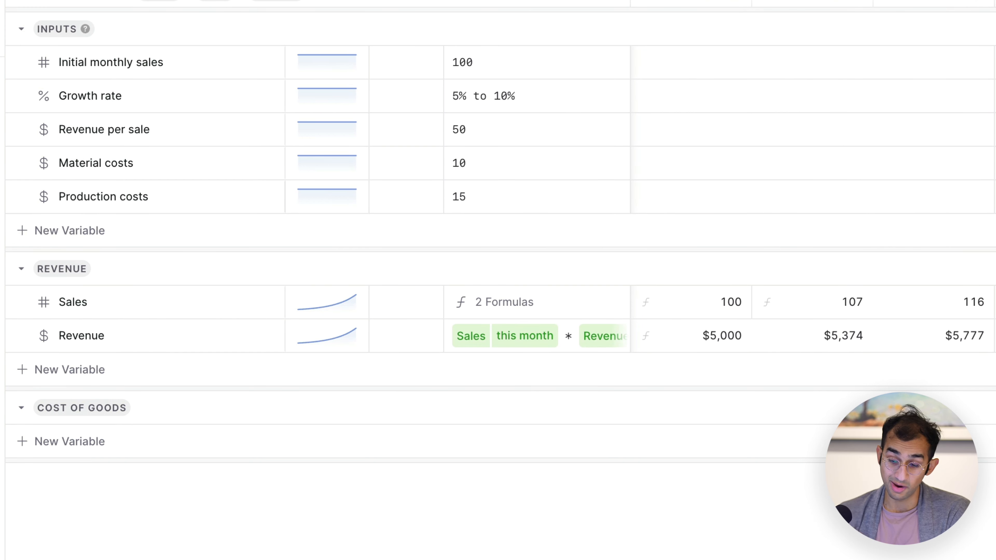
# Create a variable named Material costs in the Cost of Goods section
pyautogui.scroll(-5, 105, 470)
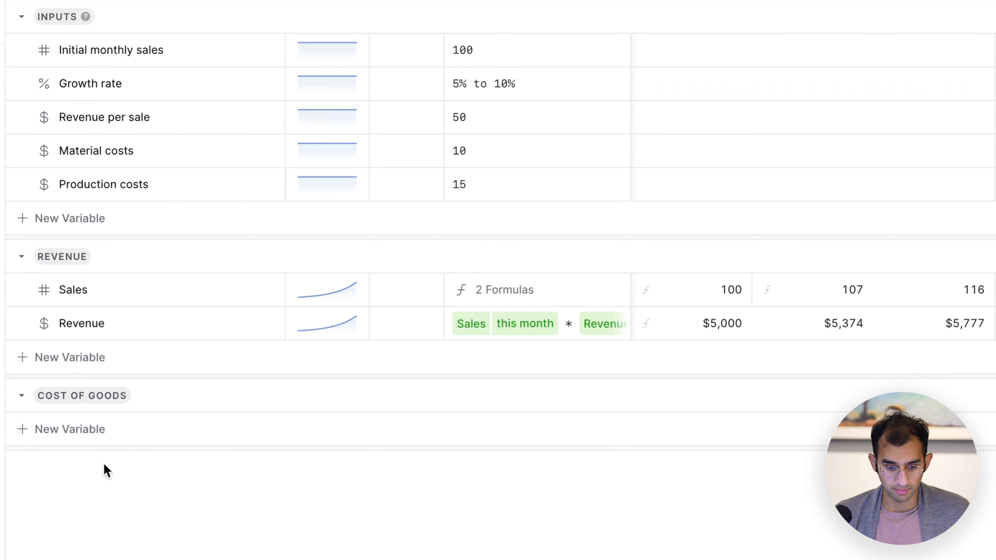
pyautogui.click(87, 329)
pyautogui.write('Material costs')
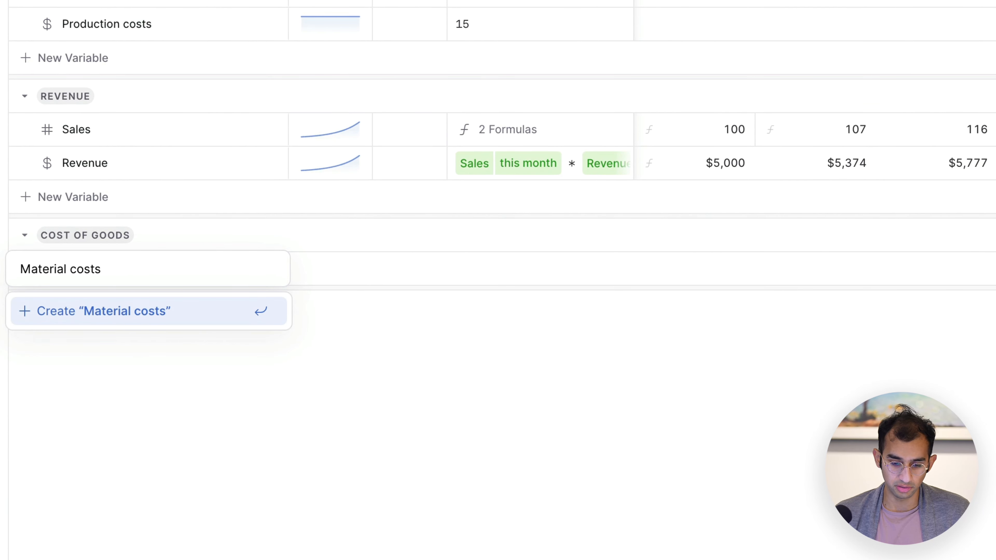
pyautogui.press('Return')
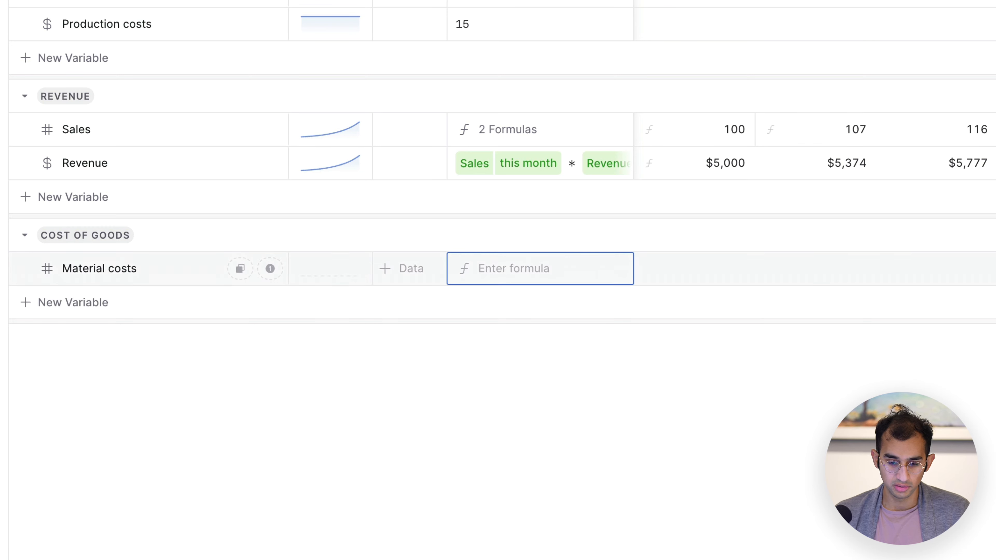
# Set the Cost of Goods Material costs formula to Sales this month multiplied by Material costs from Inputs
pyautogui.write('sales')
pyautogui.press('Down')
pyautogui.press('Down')
pyautogui.press('Return')
pyautogui.write('* ')
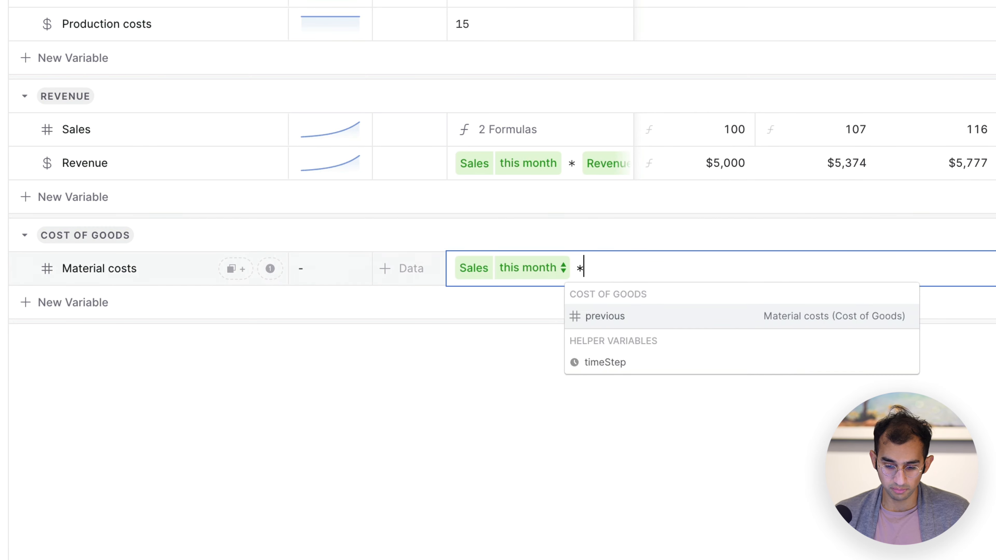
pyautogui.write('material')
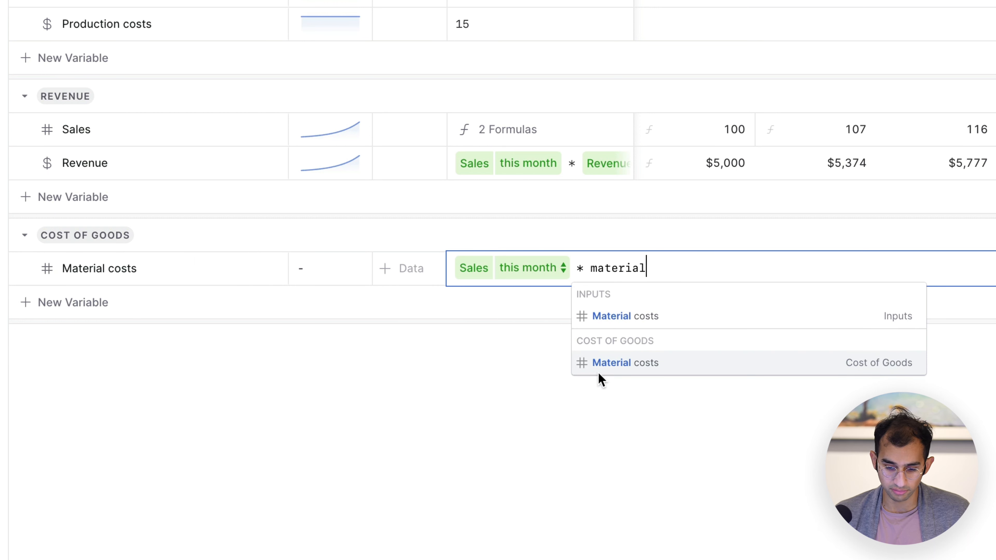
pyautogui.click(622, 322)
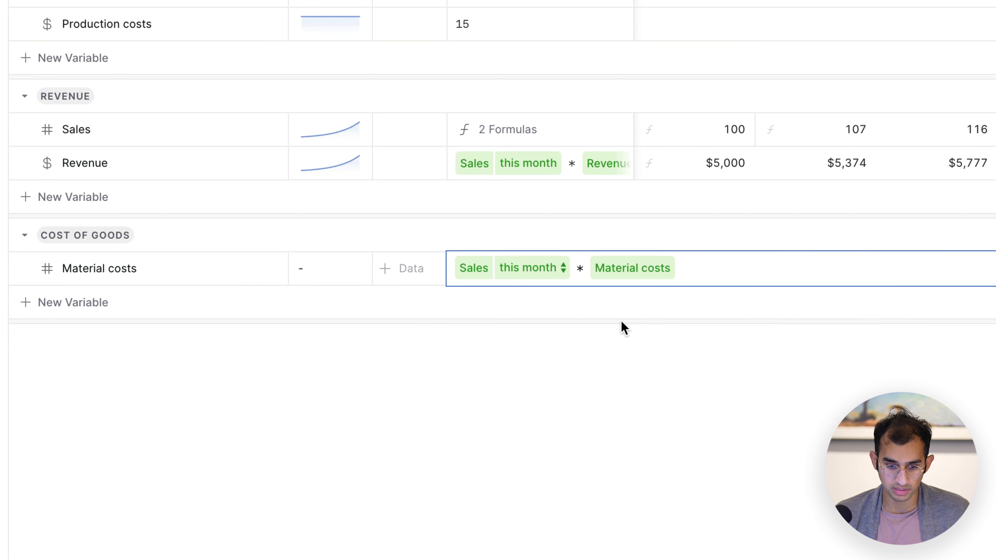
pyautogui.press('Return')
# Add a Production costs variable to Cost of Goods, calculated as Sales this month multiplied by Production costs from Inputs
pyautogui.press('Return')
pyautogui.write('Production costs')
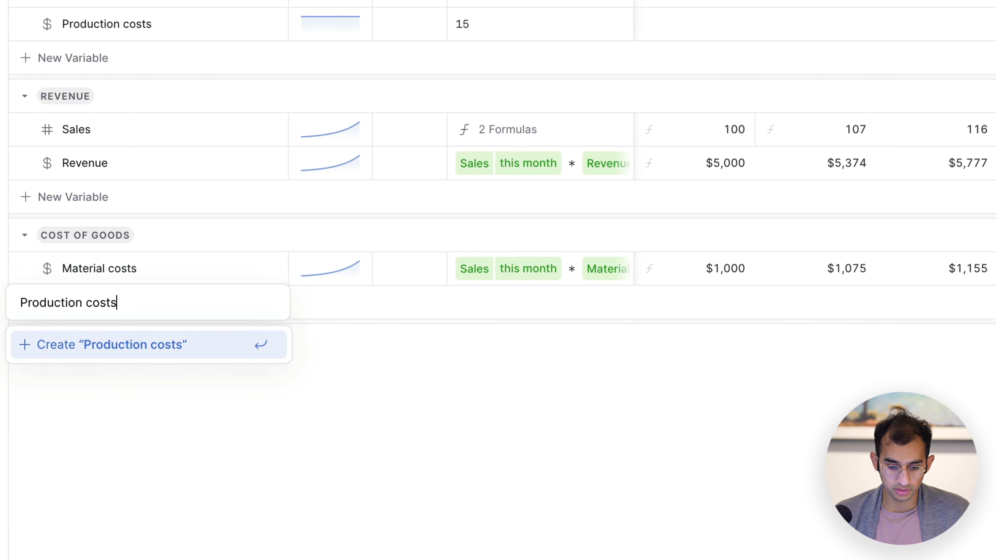
pyautogui.press('Return')
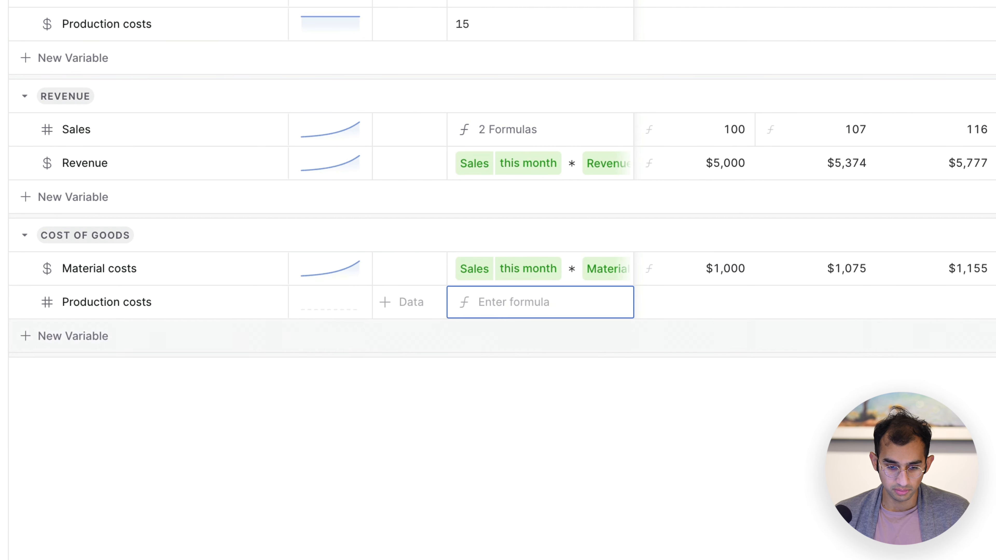
pyautogui.write('sales')
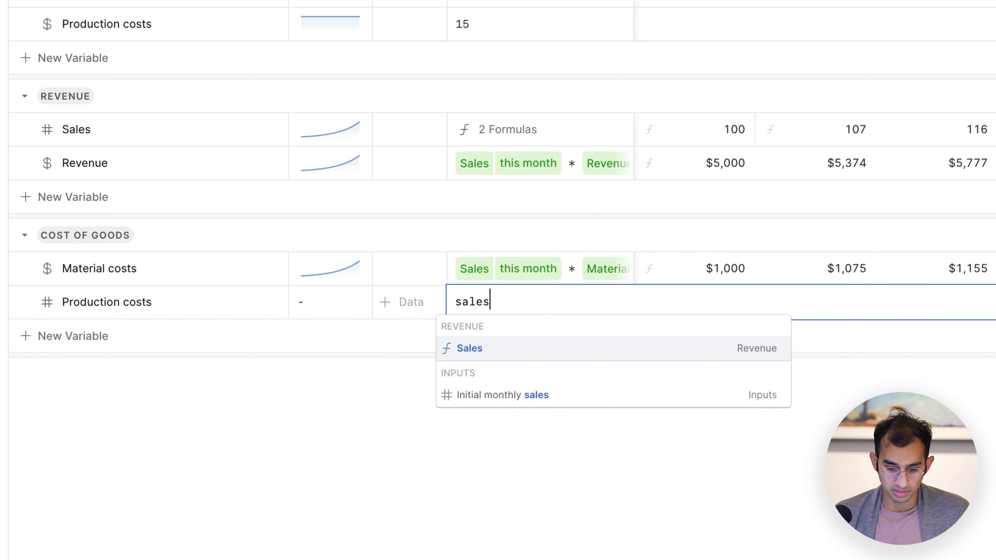
pyautogui.press('Return')
pyautogui.write('* production')
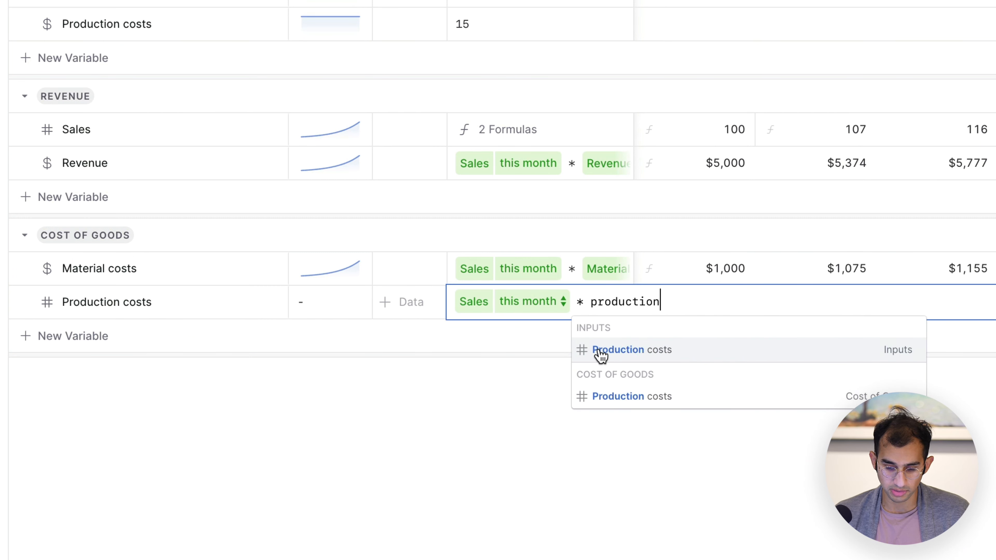
pyautogui.click(659, 355)
pyautogui.press('Return')
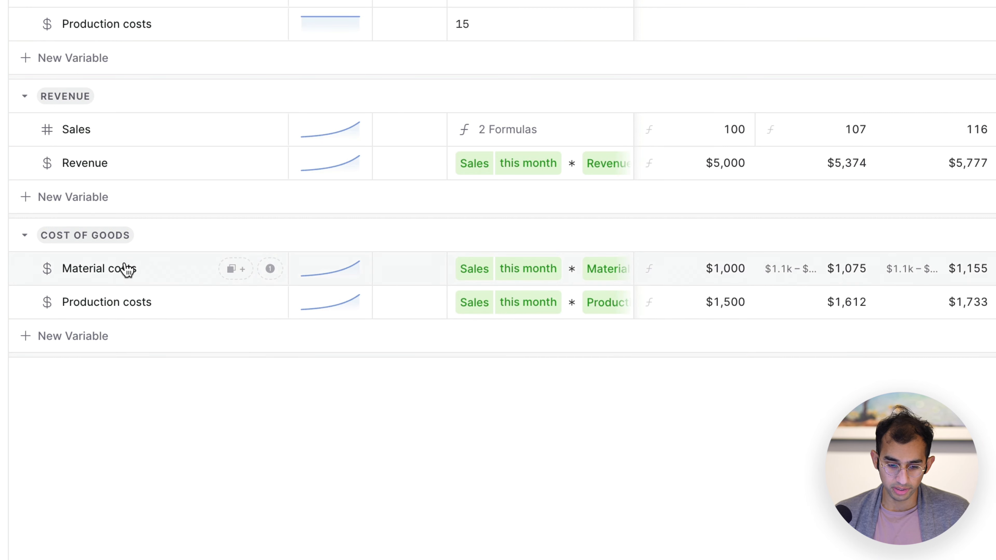
# Create a variable named Total cost of goods in the Cost of Goods section
pyautogui.click(94, 337)
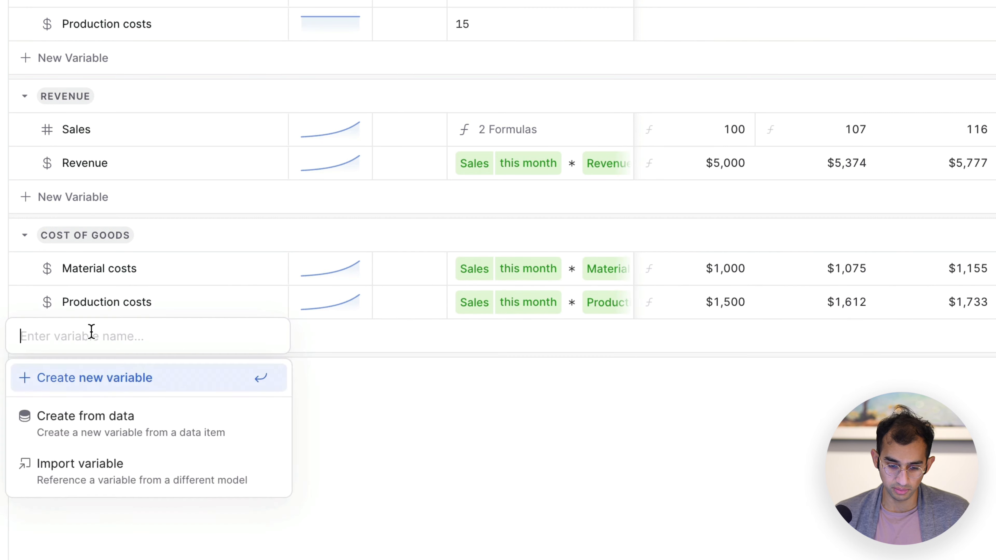
pyautogui.write('Total cost of goods')
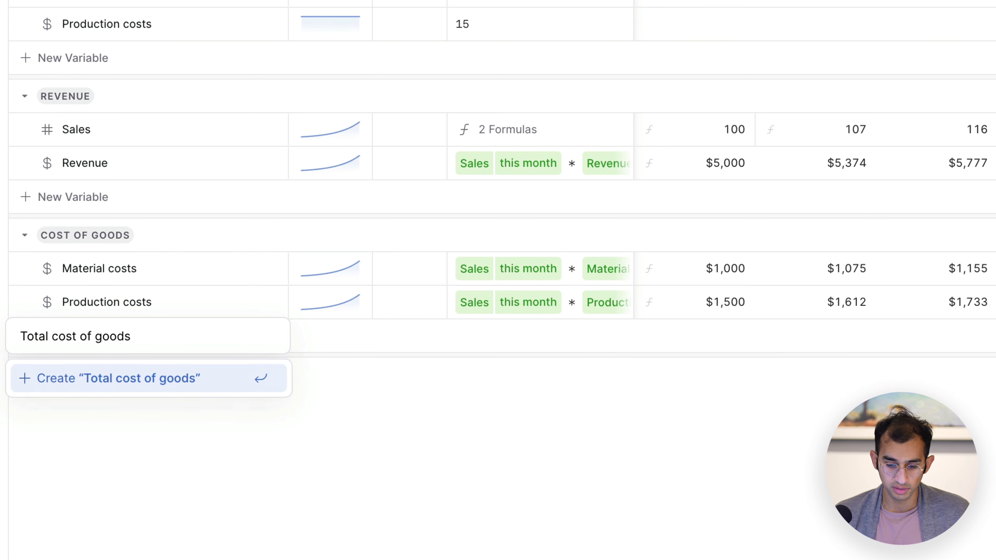
pyautogui.press('Return')
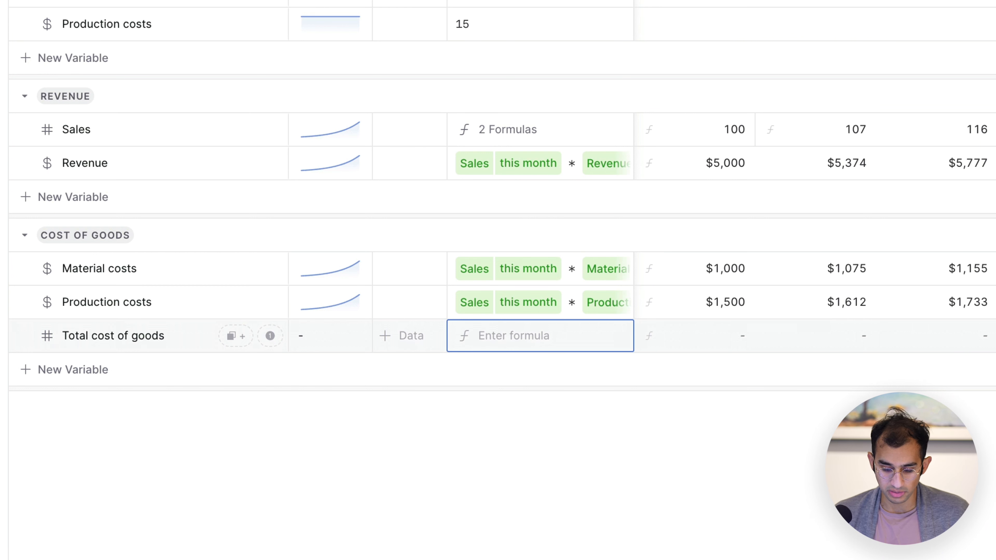
# Set the Total cost of goods formula to the sum of the Cost of Goods section for this month
pyautogui.write('sum')
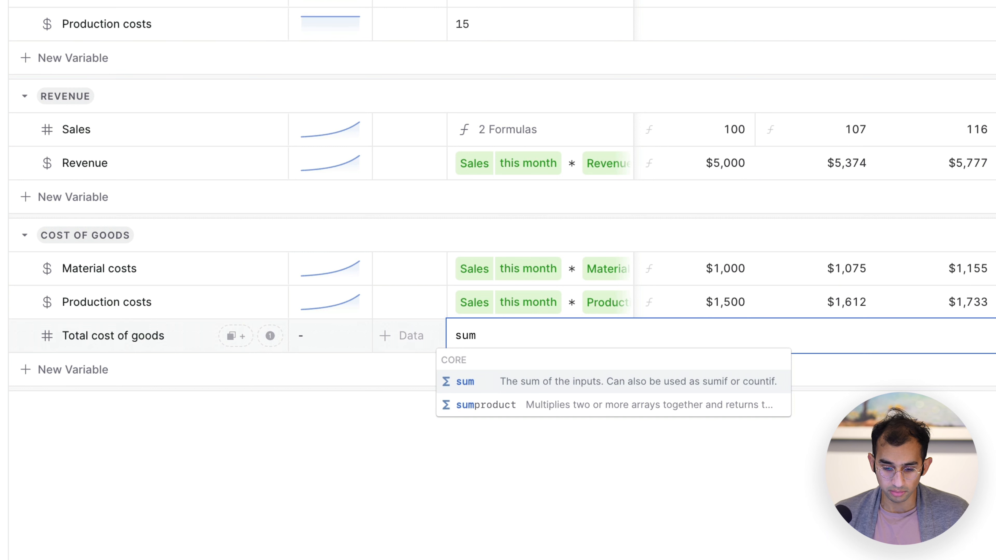
pyautogui.write('(')
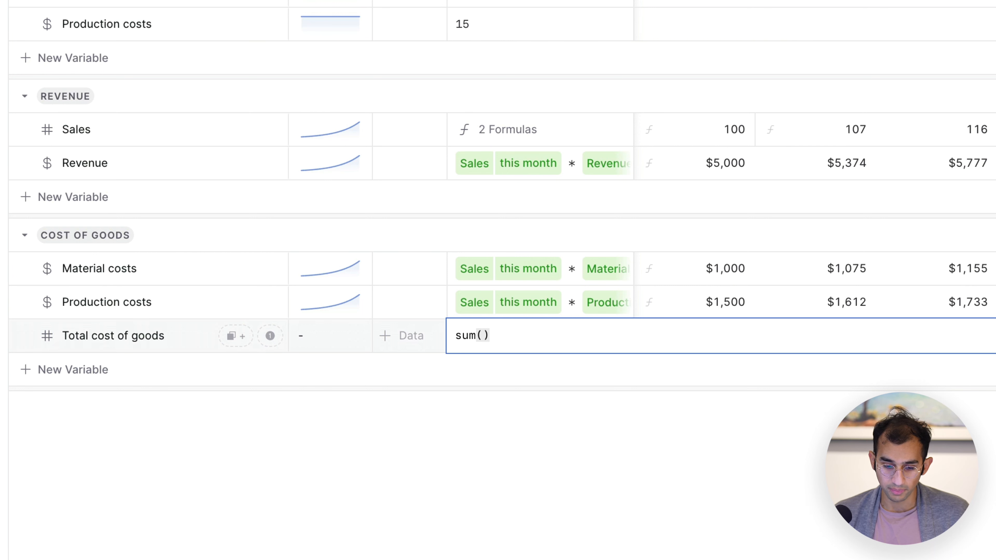
pyautogui.write('cost of go')
pyautogui.press('BackSpace')
pyautogui.press('BackSpace')
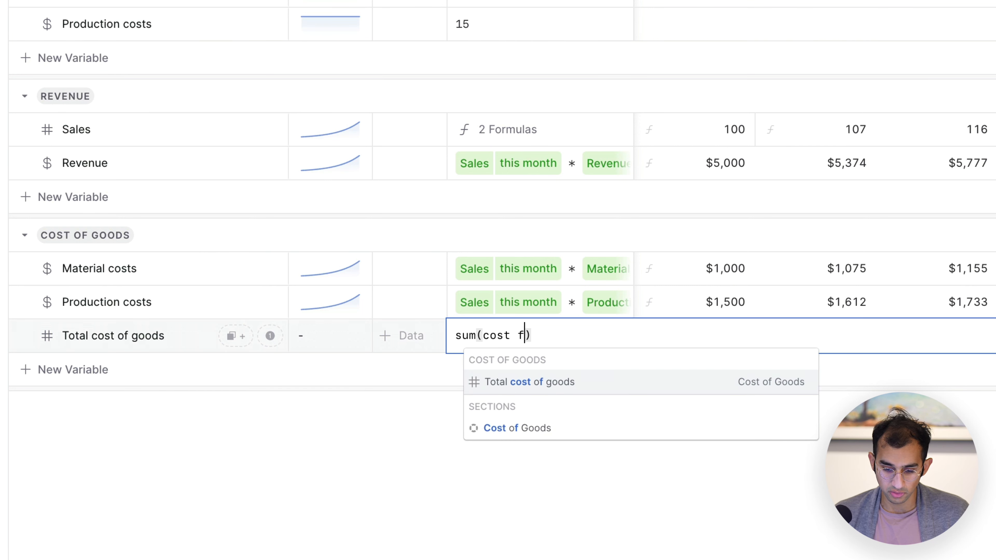
pyautogui.write('of goods')
pyautogui.press('Down')
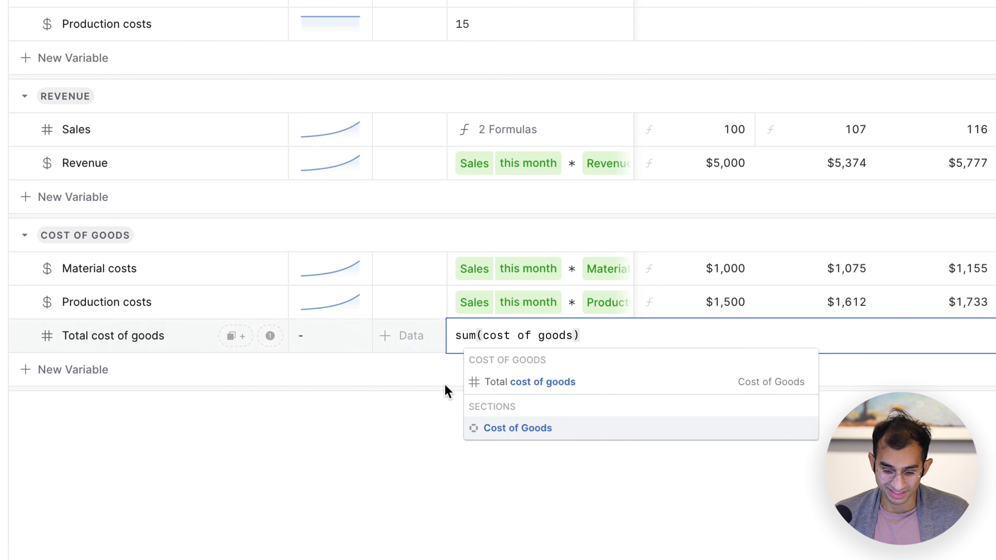
pyautogui.click(512, 434)
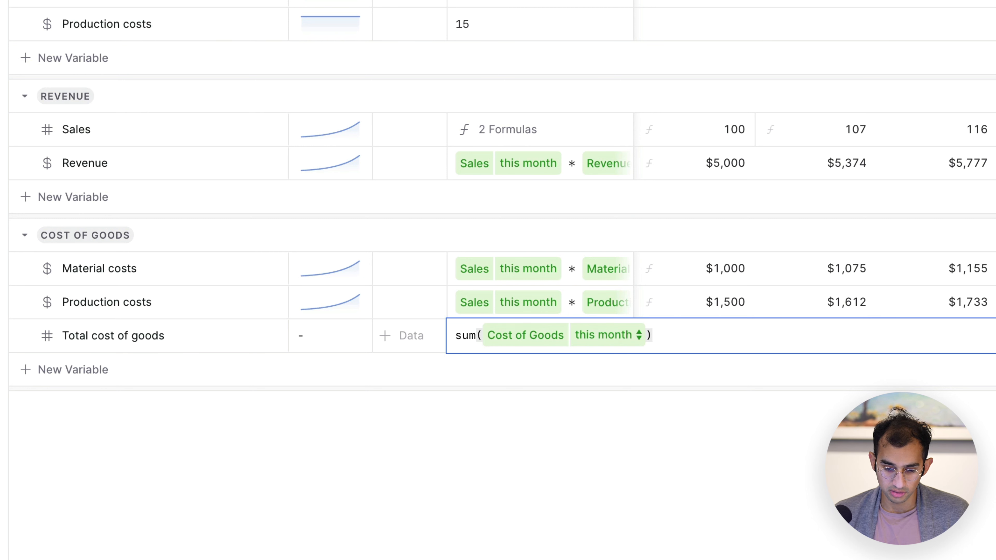
pyautogui.press('Return')
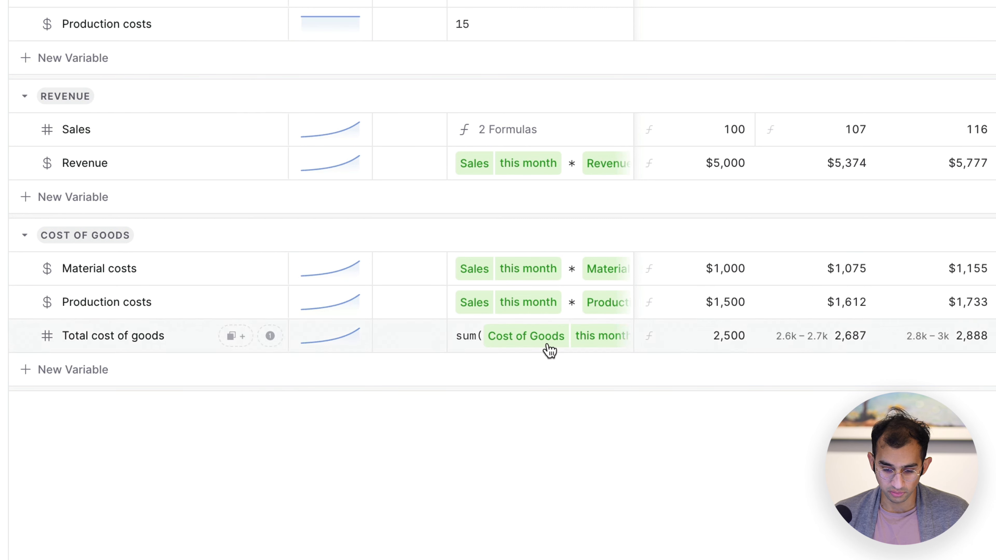
# Change the format of the Total cost of goods variable to Currency
pyautogui.click(56, 336)
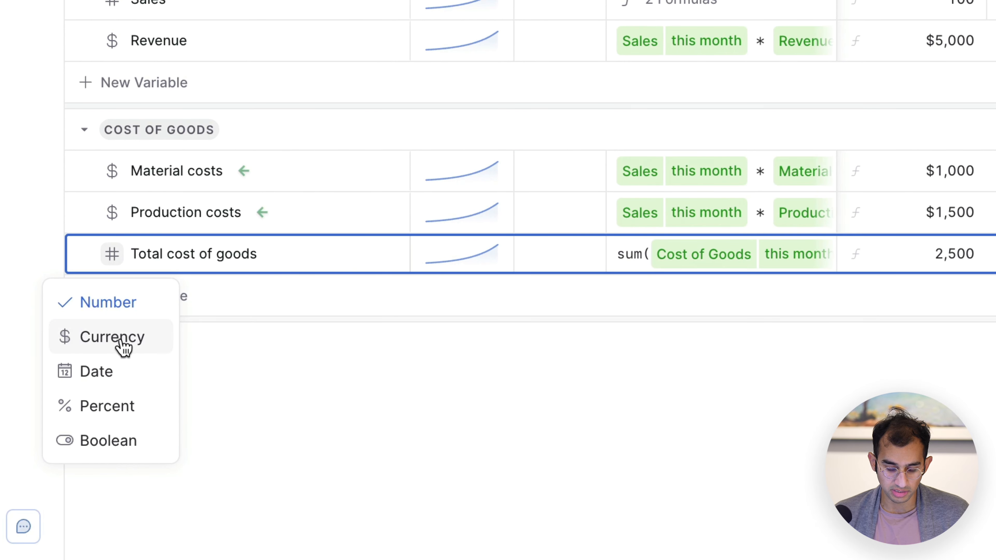
pyautogui.click(121, 341)
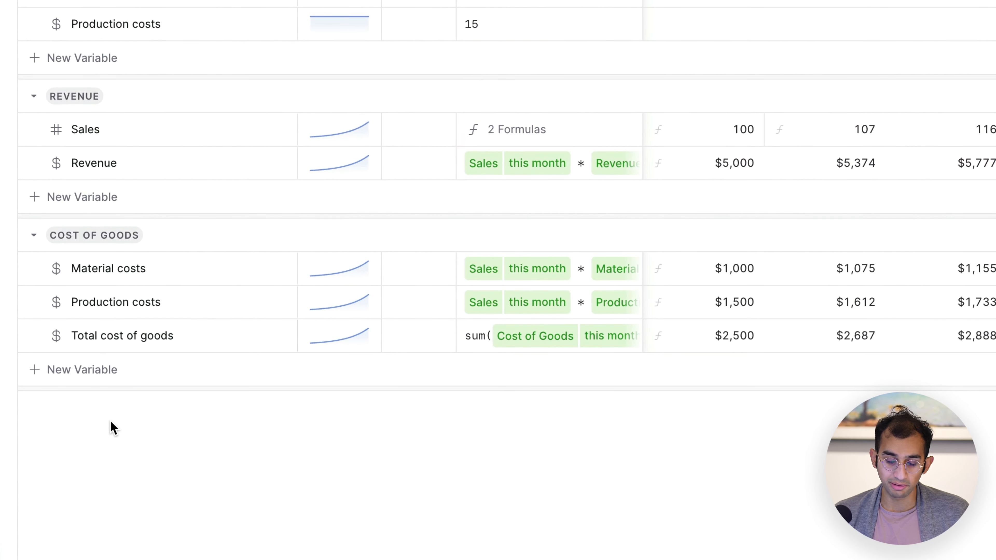
pyautogui.click(57, 305)
pyautogui.click(58, 274)
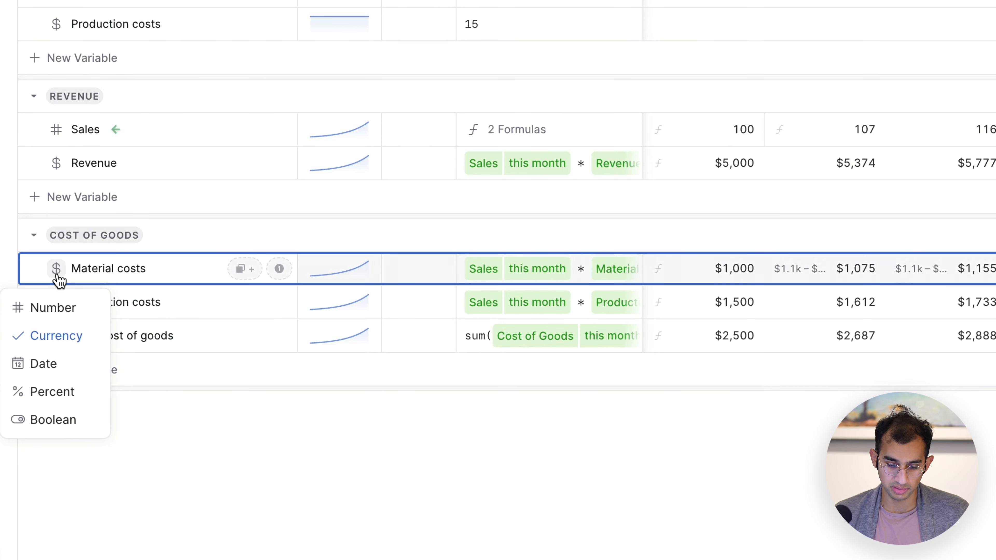
pyautogui.click(57, 274)
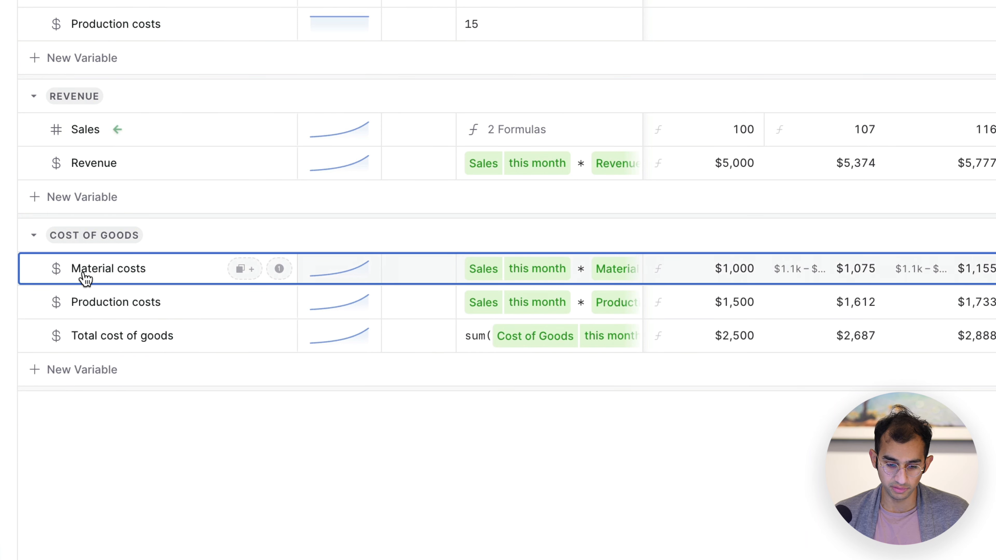
pyautogui.click(171, 434)
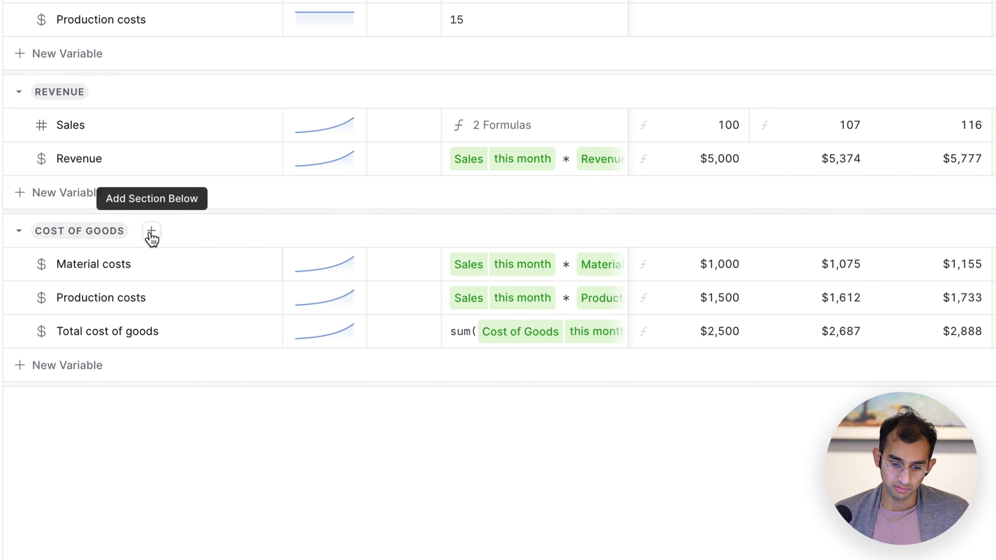
# Add a section named Metrics below Cost of Goods and expand it
pyautogui.click(152, 231)
pyautogui.write('METRICS')
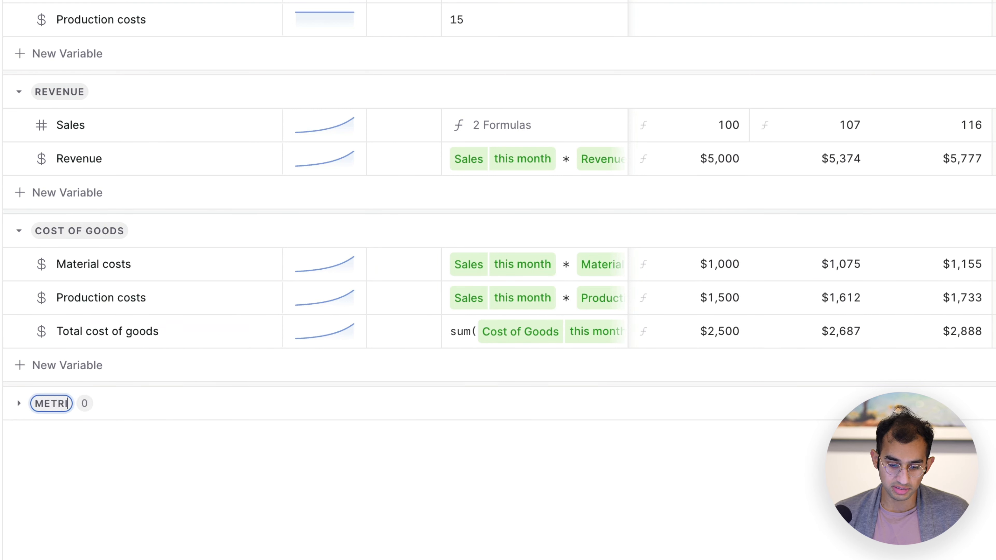
pyautogui.press('Return')
pyautogui.click(253, 416)
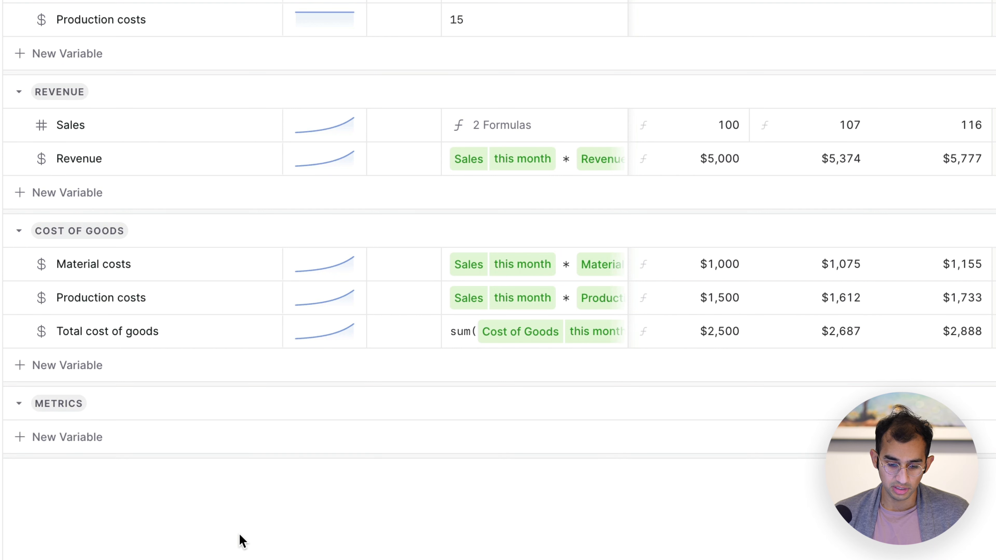
# Create a variable named Gross profit in the Metrics section
pyautogui.click(80, 439)
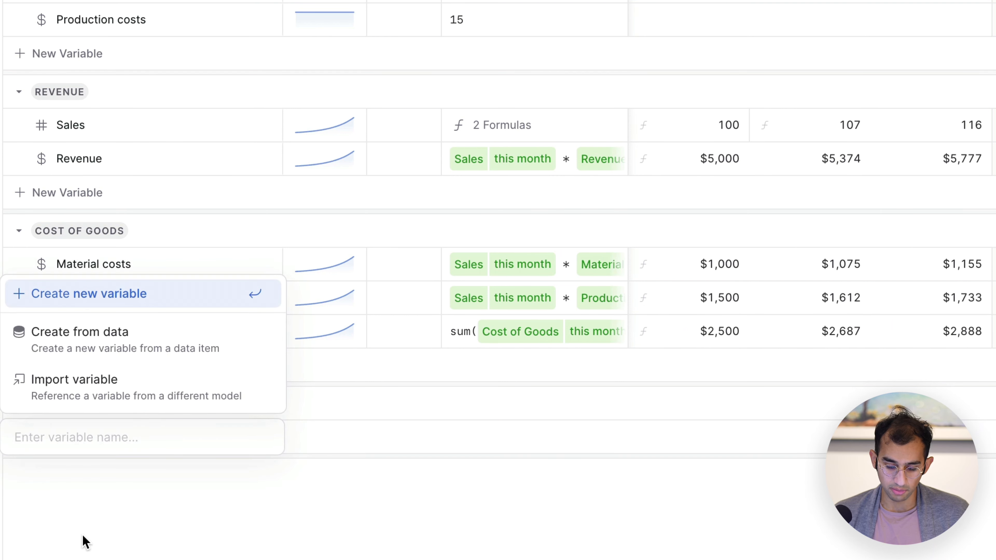
pyautogui.write('Gross profit')
pyautogui.press('Return')
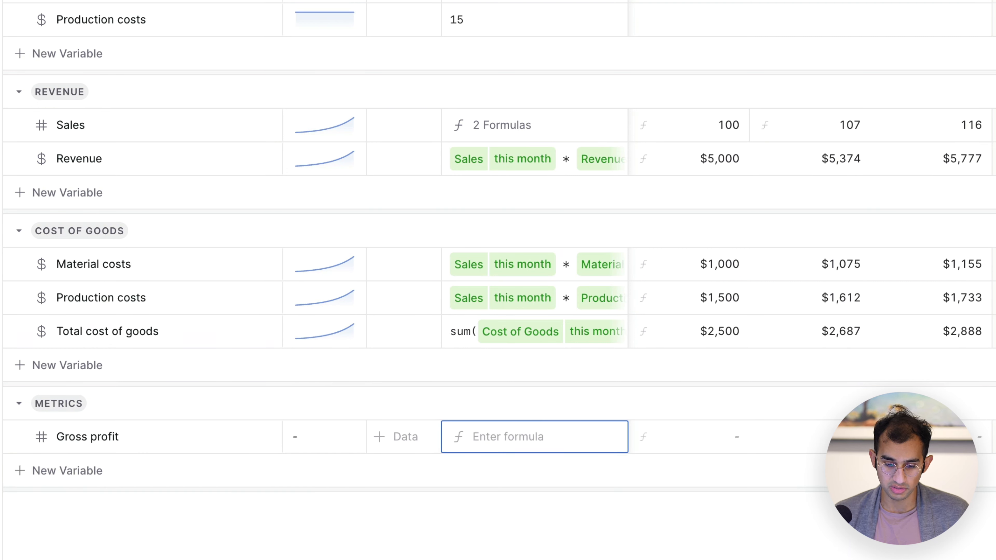
# Set the Gross profit formula to Revenue this month minus Total cost of goods
pyautogui.write('revenue')
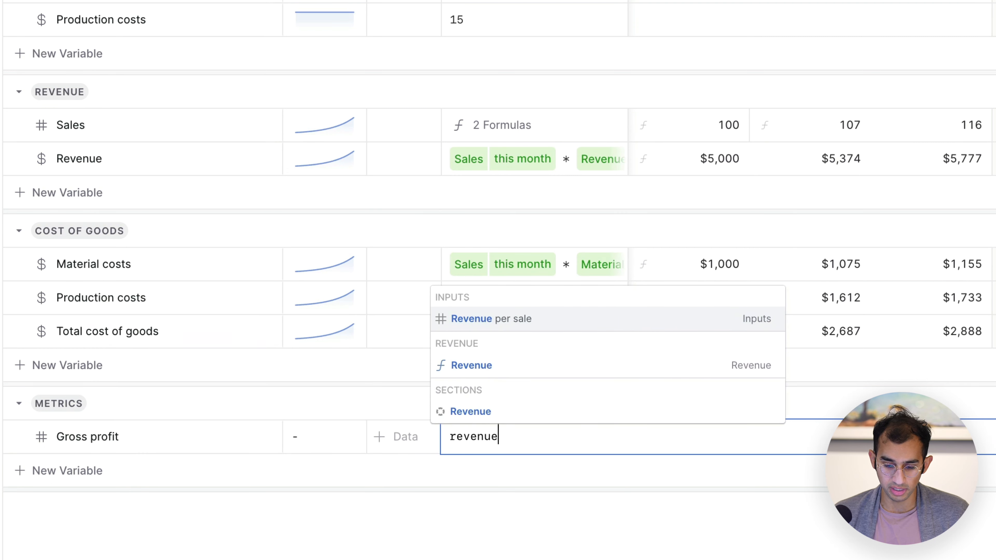
pyautogui.press('Down')
pyautogui.press('Return')
pyautogui.write('- ')
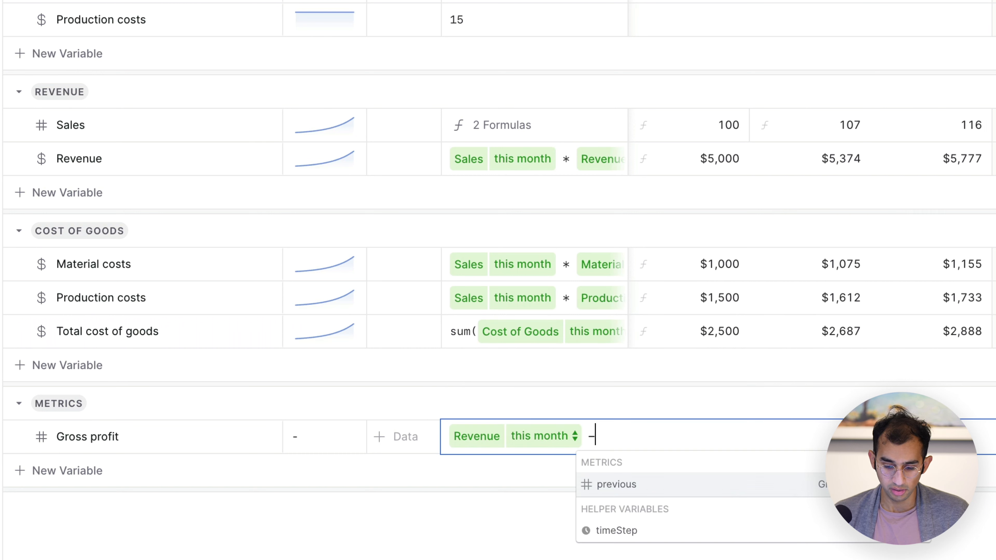
pyautogui.write('total')
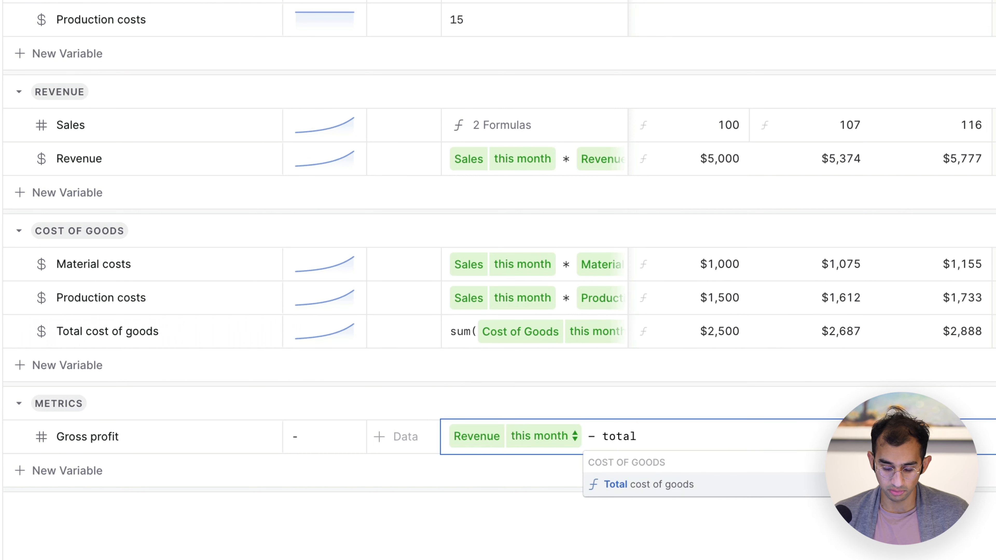
pyautogui.press('Return')
pyautogui.press('Return')
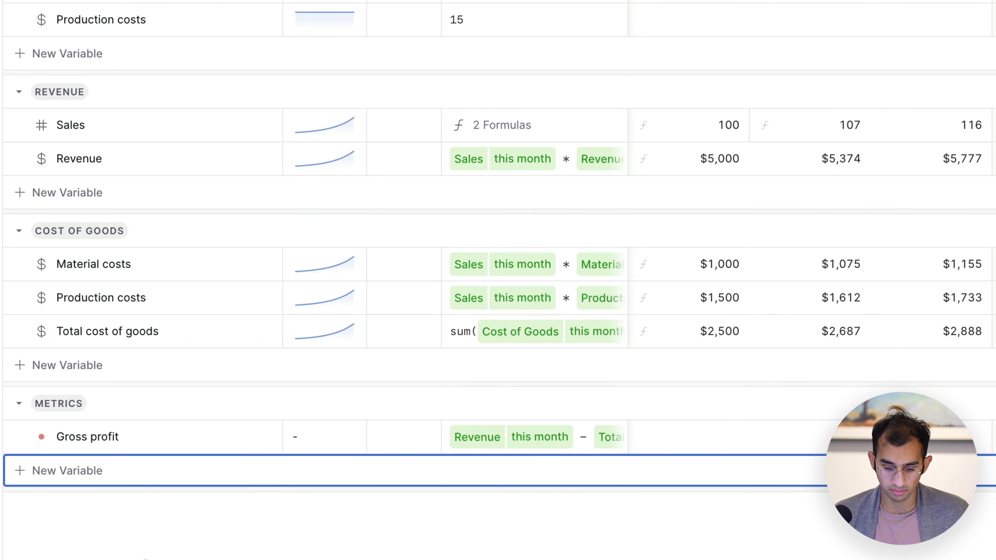
pyautogui.click(163, 543)
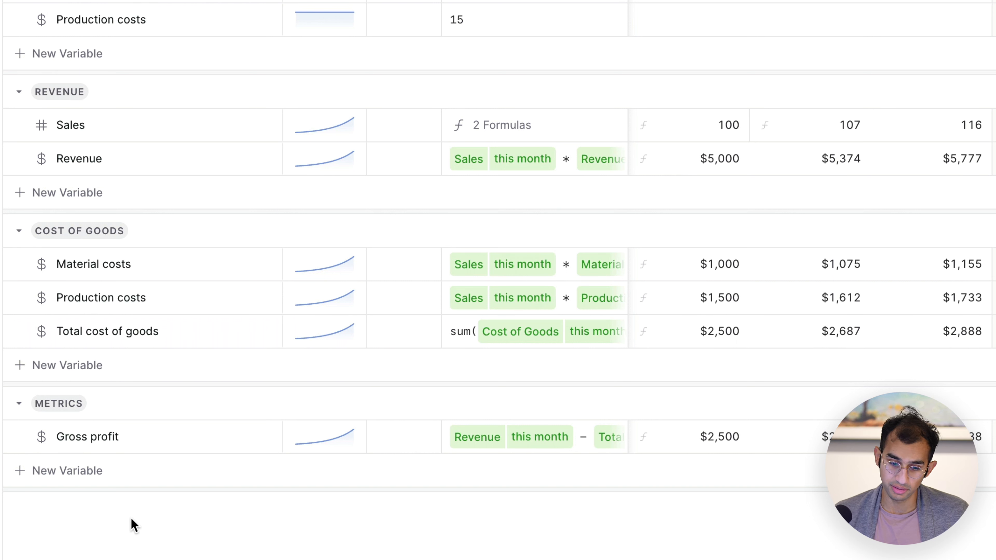
# Create a variable named Avg. revenue (last 3 months) in the Metrics section
pyautogui.click(82, 481)
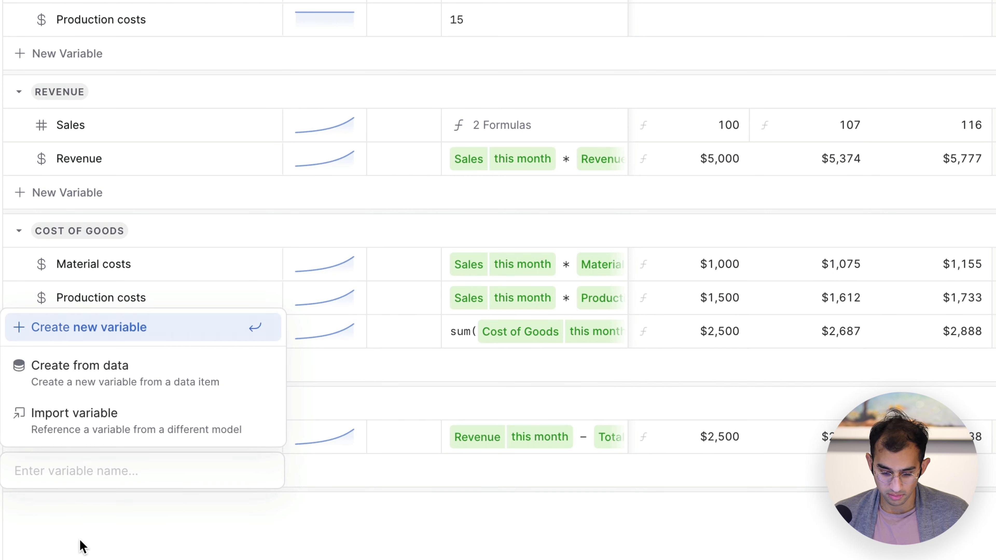
pyautogui.write('Avg. re')
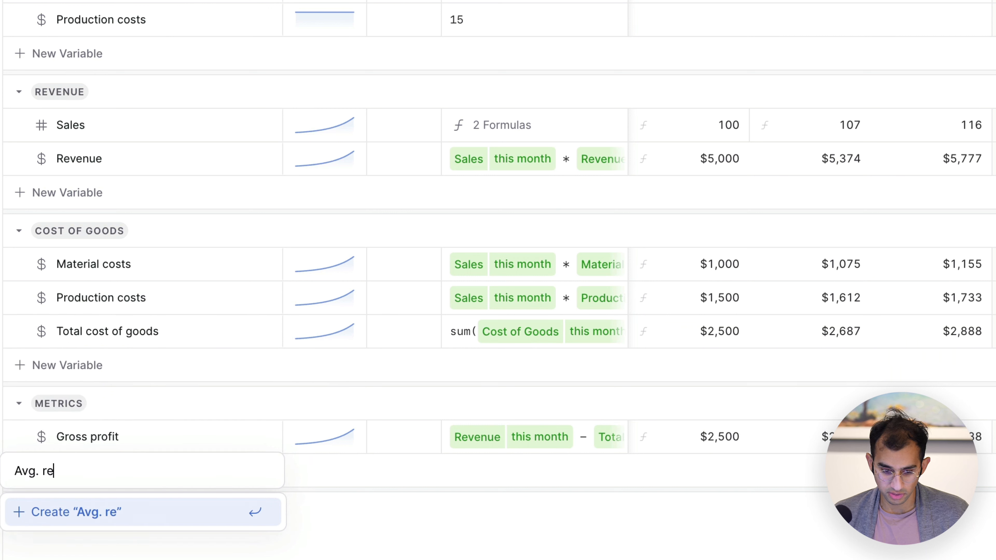
pyautogui.write('venue (last 3')
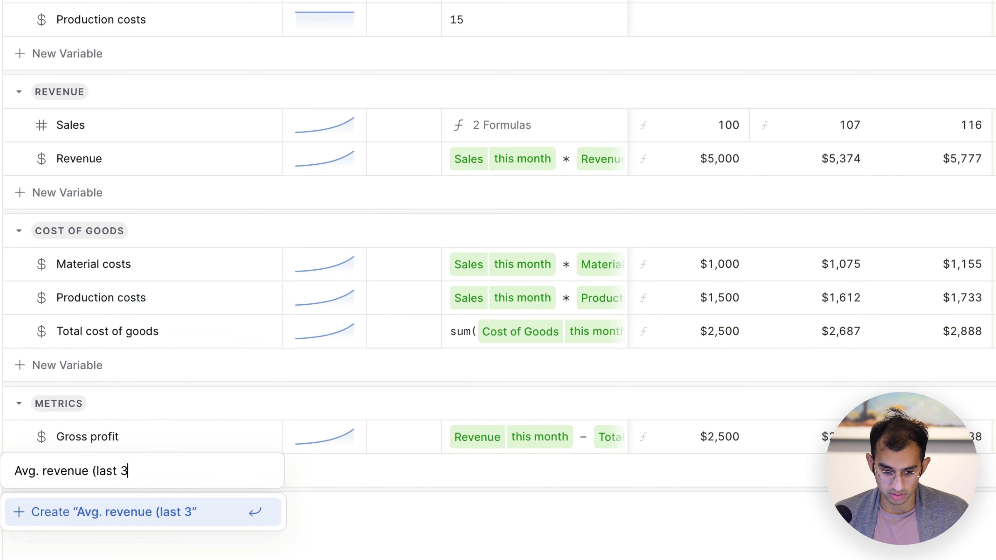
pyautogui.write(' months)')
pyautogui.press('Return')
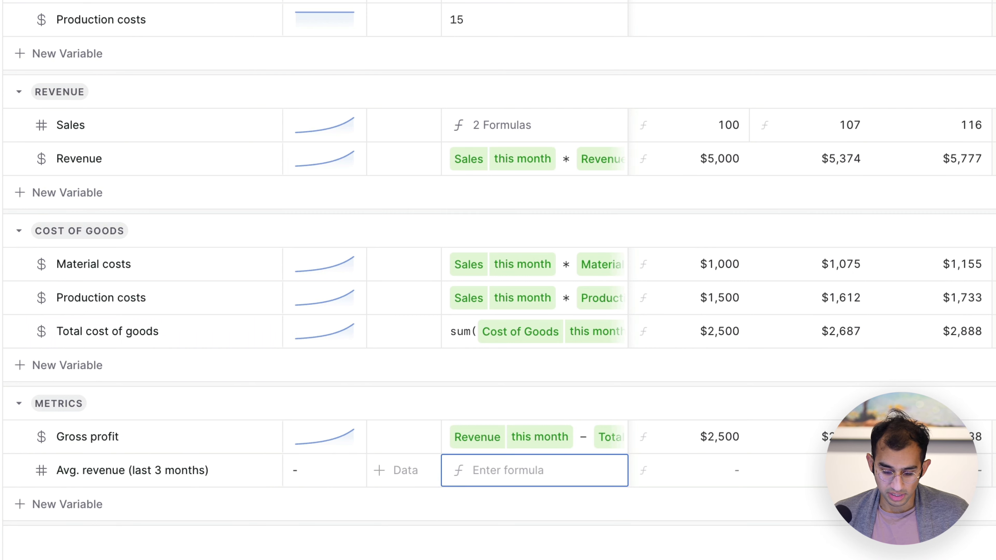
# Enter an avg formula for Avg. revenue (last 3 months) that references the Revenue variable from the Revenue section
pyautogui.write('av')
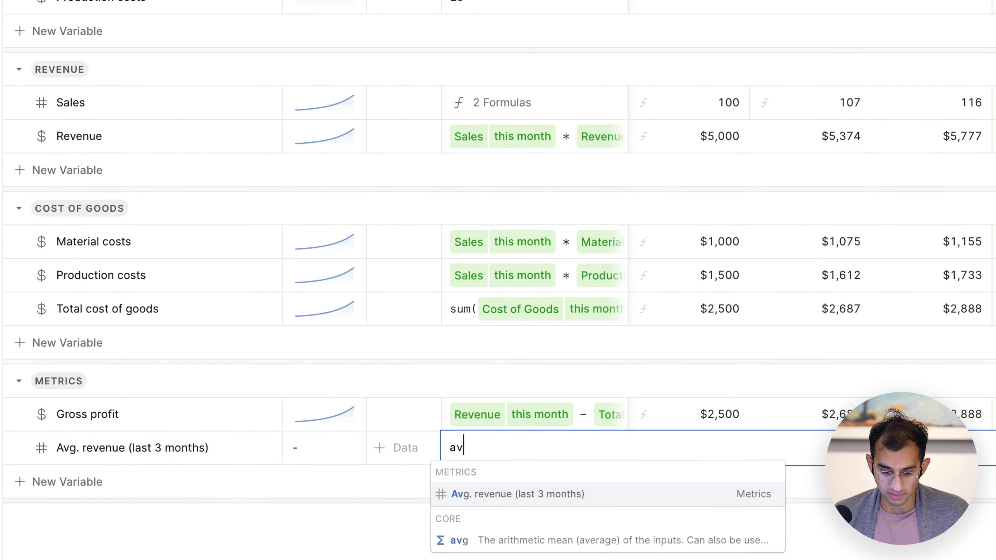
pyautogui.write('g(')
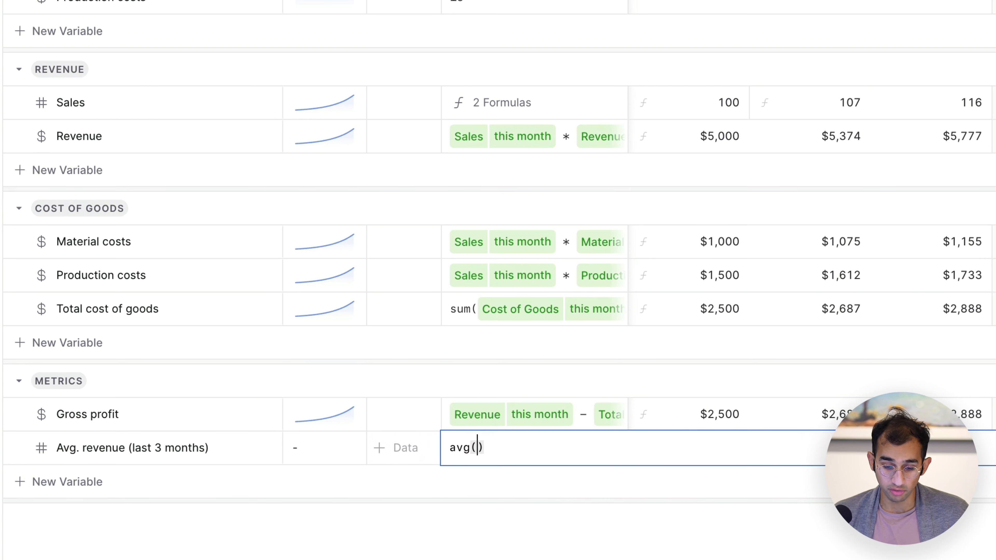
pyautogui.write('revenue')
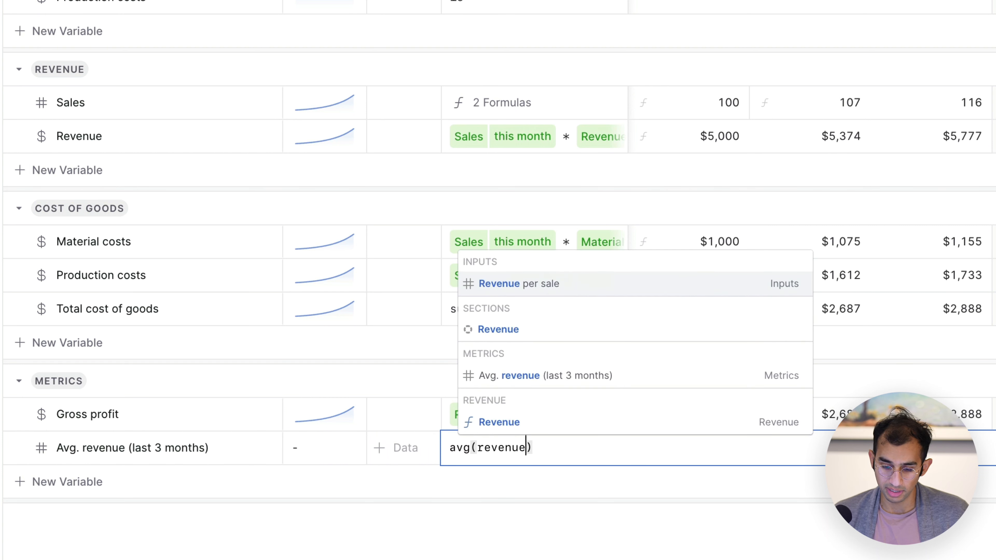
pyautogui.press('Down')
pyautogui.press('Down')
pyautogui.press('Down')
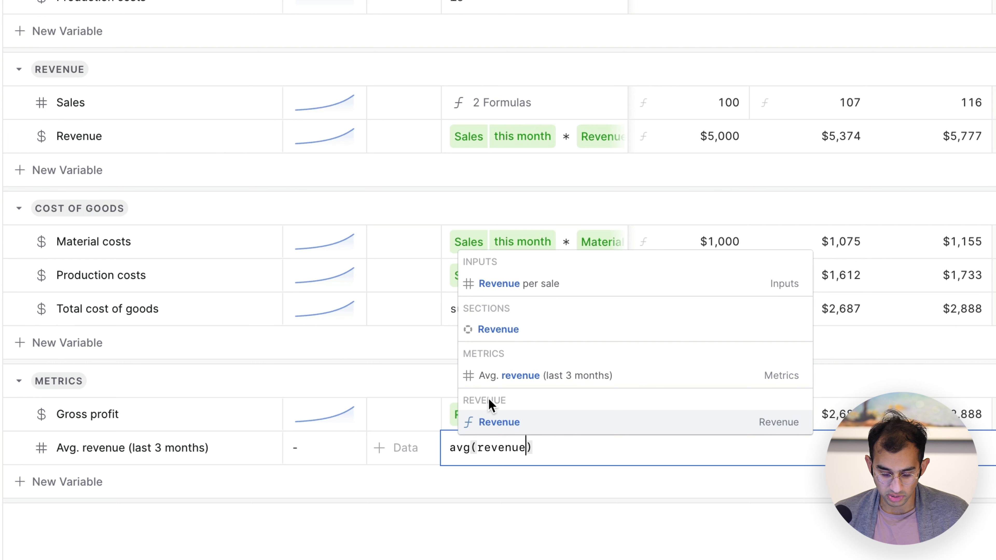
pyautogui.press('Return')
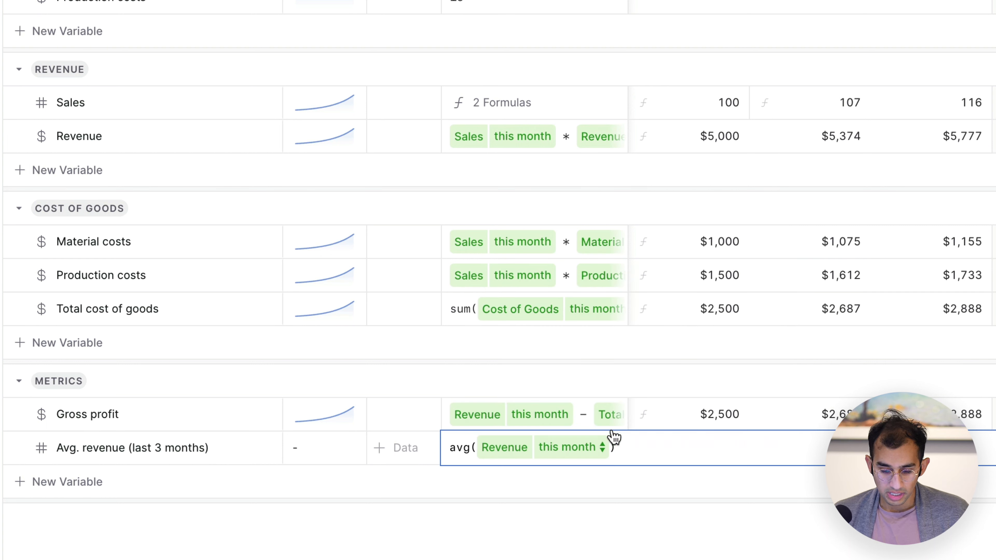
# Set the time span of the Revenue reference in the average formula to last 3 months and apply the formula
pyautogui.click(619, 442)
pyautogui.click(463, 446)
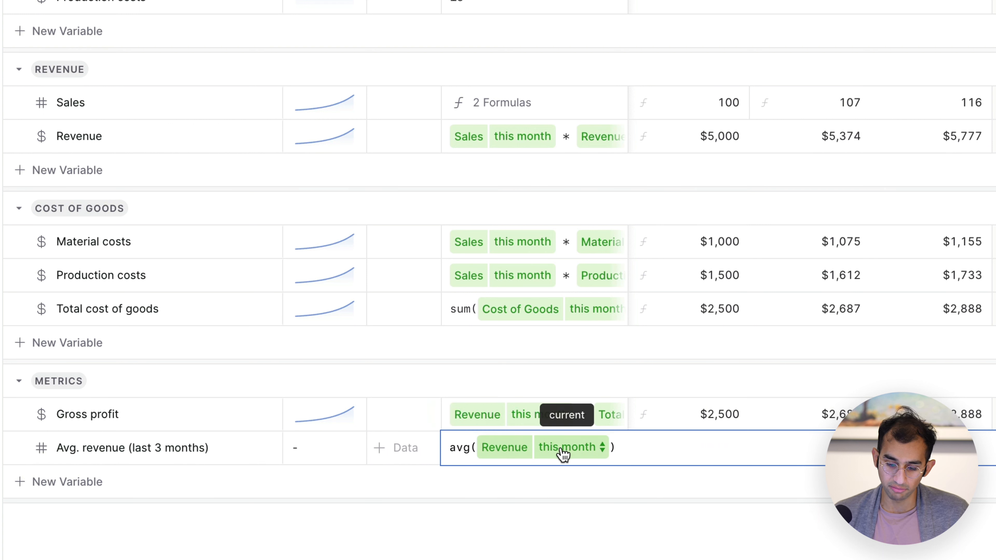
pyautogui.click(621, 443)
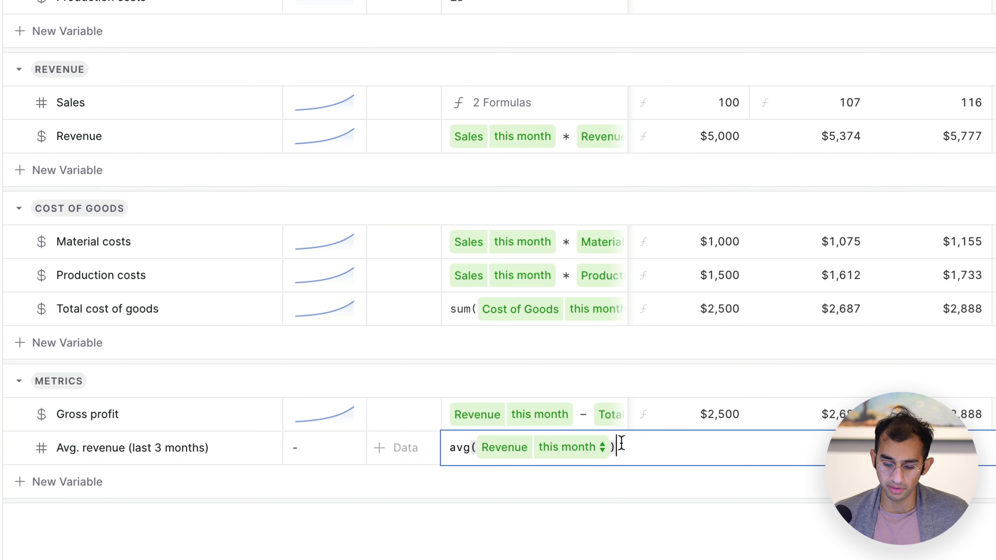
pyautogui.click(572, 454)
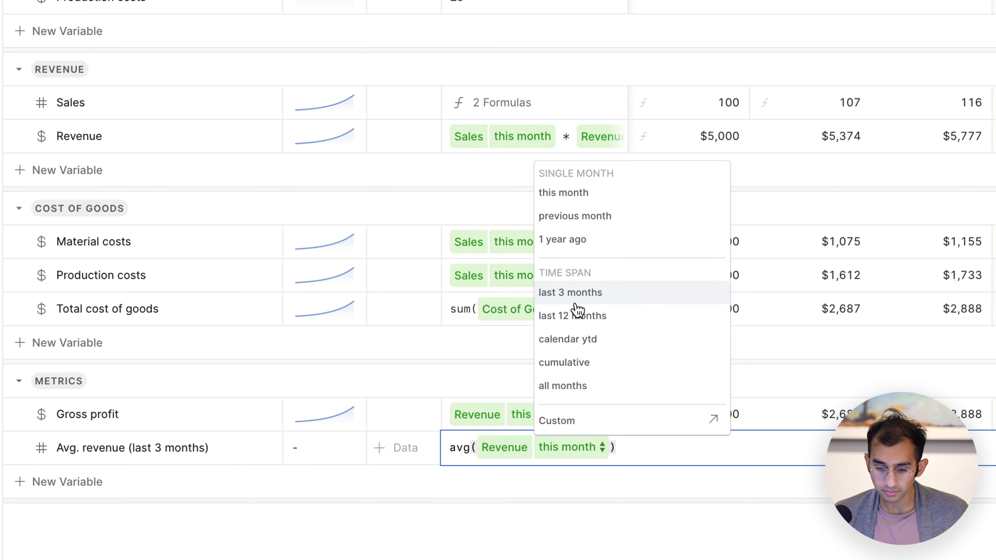
pyautogui.click(559, 303)
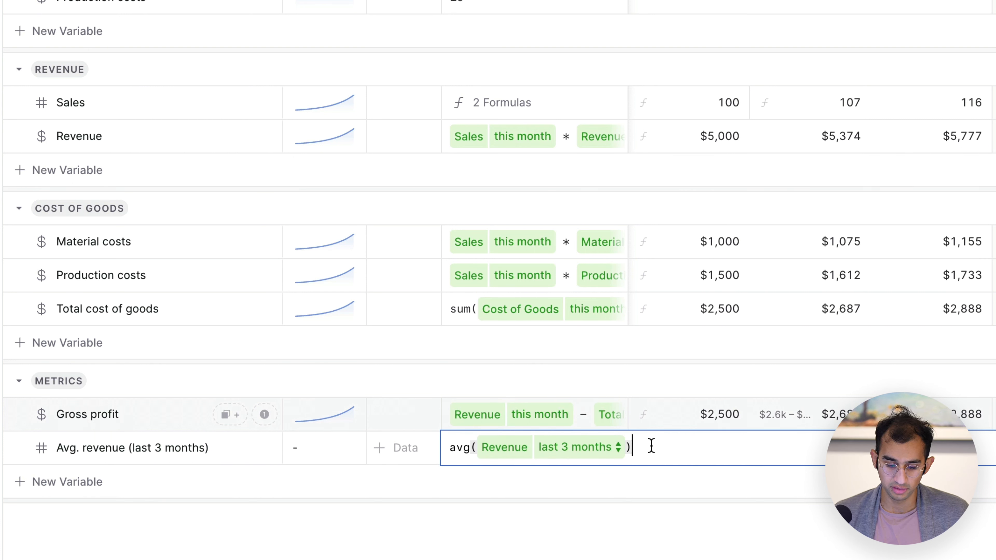
pyautogui.press('Return')
pyautogui.click(652, 536)
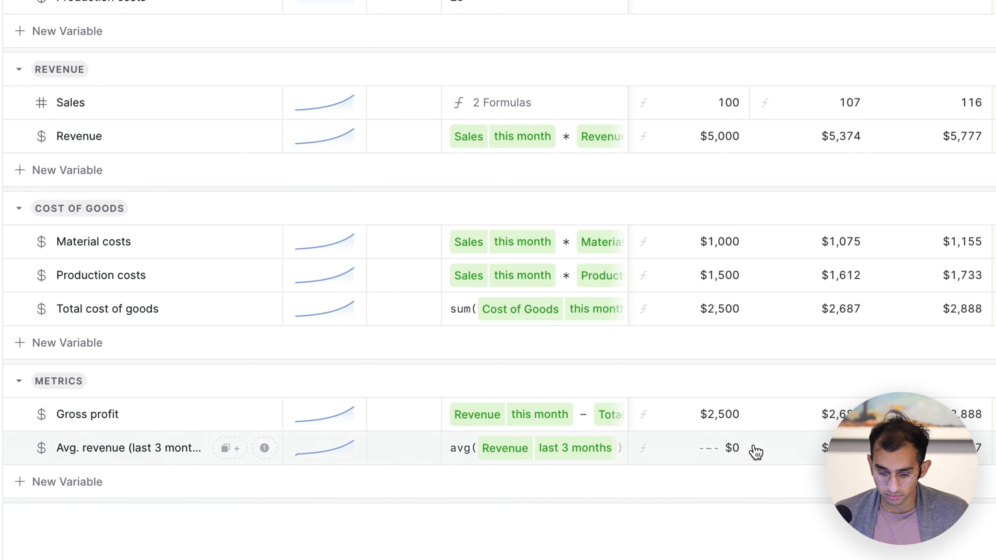
pyautogui.hscroll(5, 752, 452)
pyautogui.hscroll(5, 752, 452)
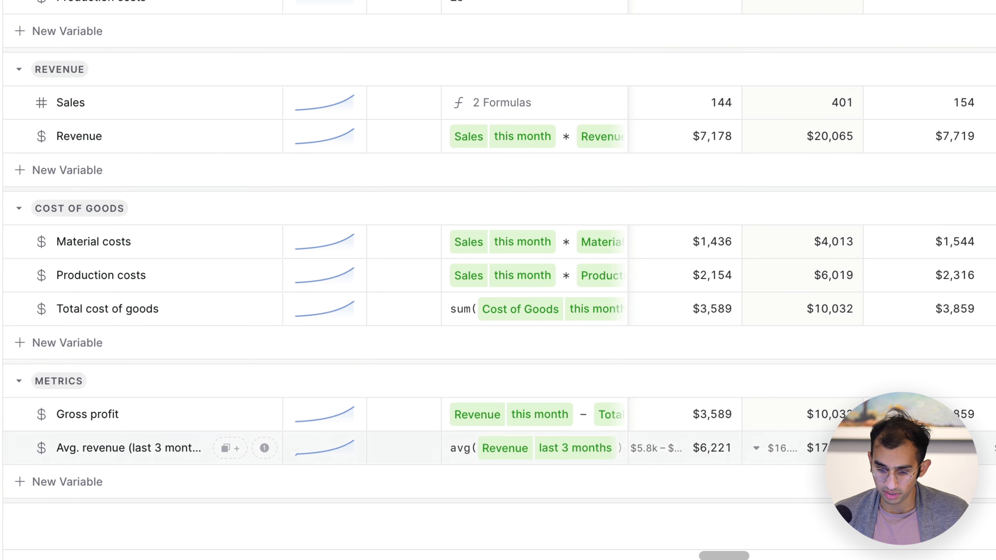
# Open the custom time step definition of the Revenue reference in the Avg. revenue (last 3 months) formula
pyautogui.hscroll(-10, 752, 452)
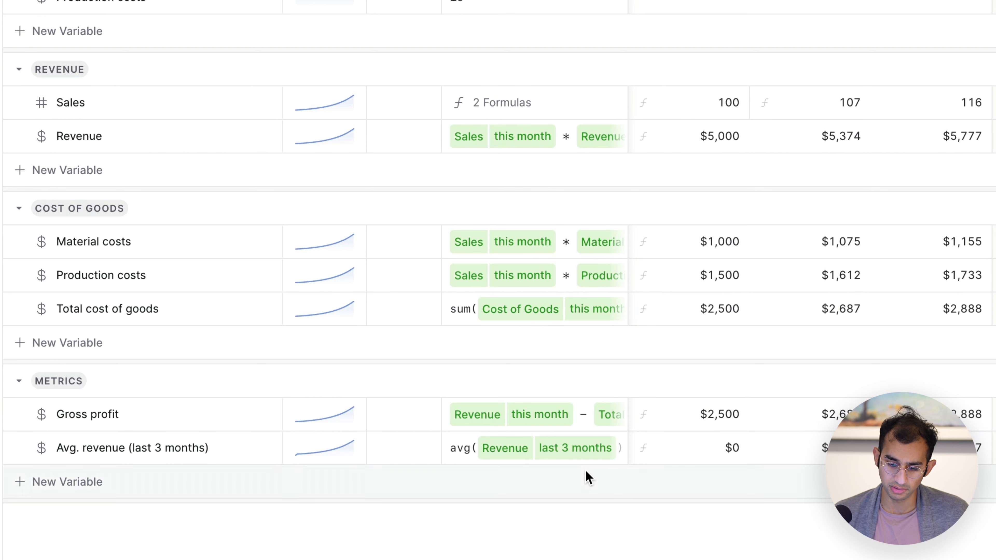
pyautogui.click(604, 451)
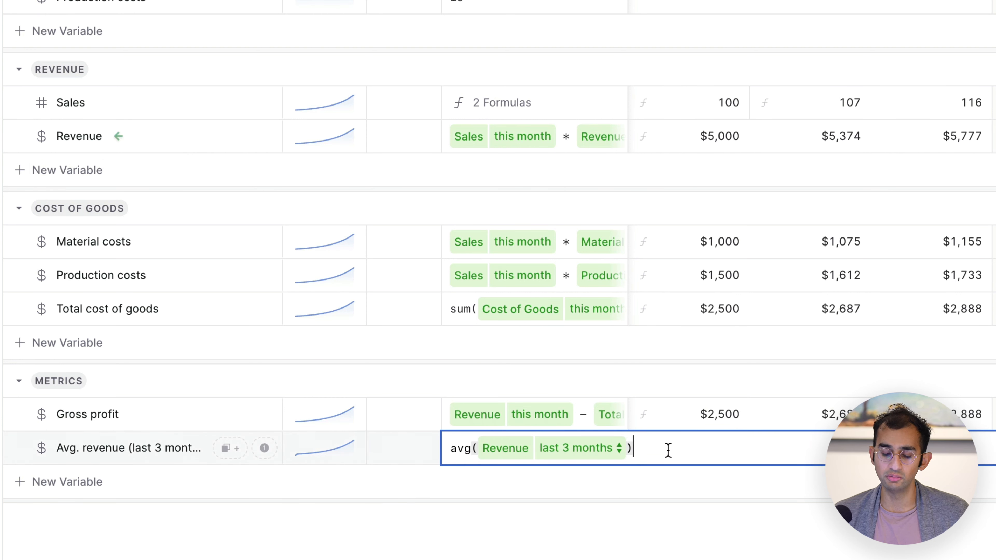
pyautogui.click(609, 457)
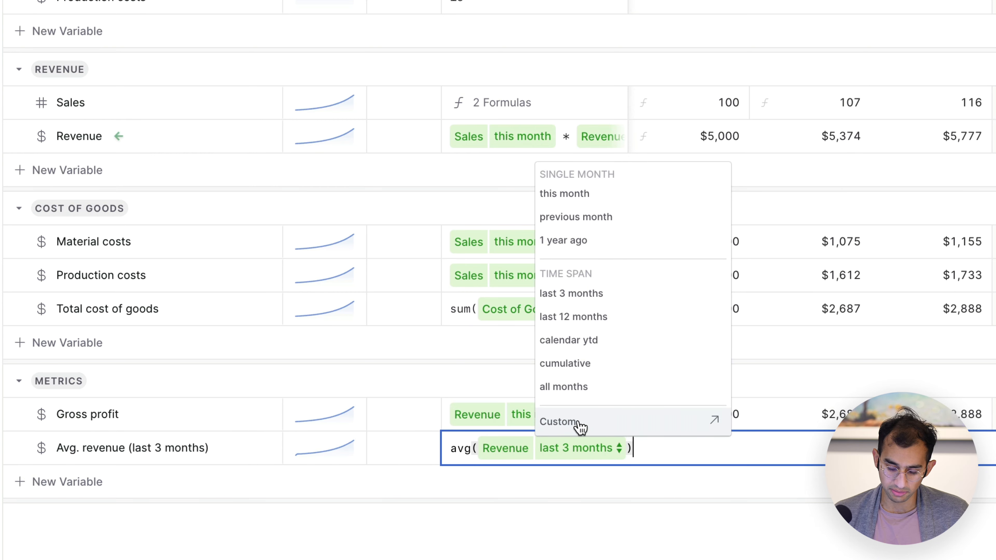
pyautogui.click(579, 424)
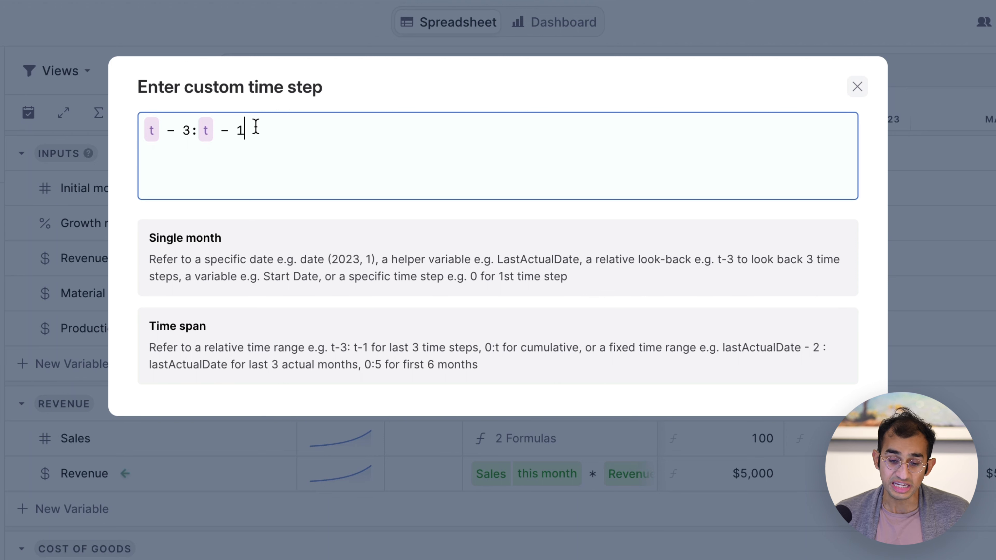
# Examine the start, colon separator and end of the t - 3:t - 1 range, and close the definition without changes
pyautogui.press('Left')
pyautogui.press('Left')
pyautogui.press('Left')
pyautogui.press('Left')
pyautogui.press('Left')
pyautogui.press('Left')
pyautogui.press('Left')
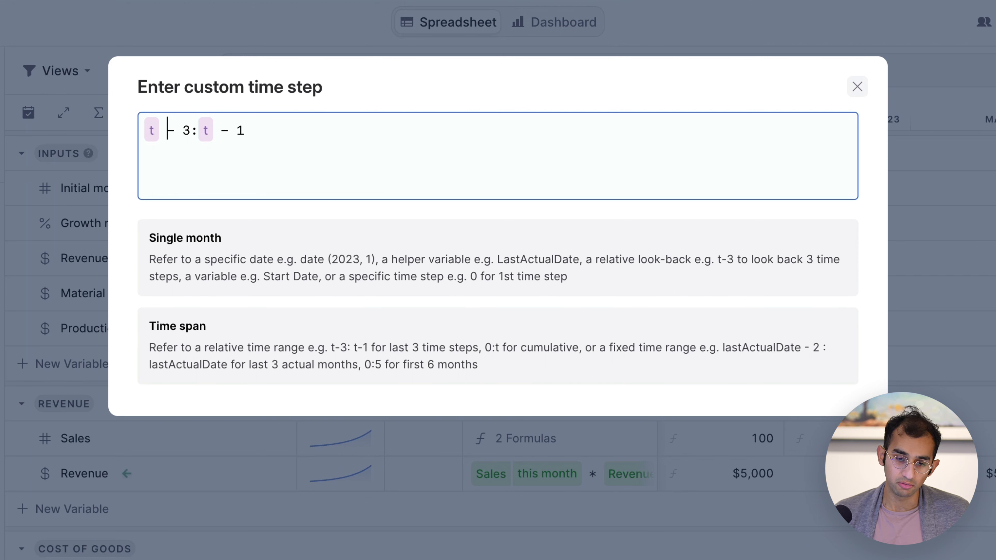
pyautogui.press('Right')
pyautogui.press('Right')
pyautogui.press('Right')
pyautogui.press('Right')
pyautogui.press('Right')
pyautogui.press('Right')
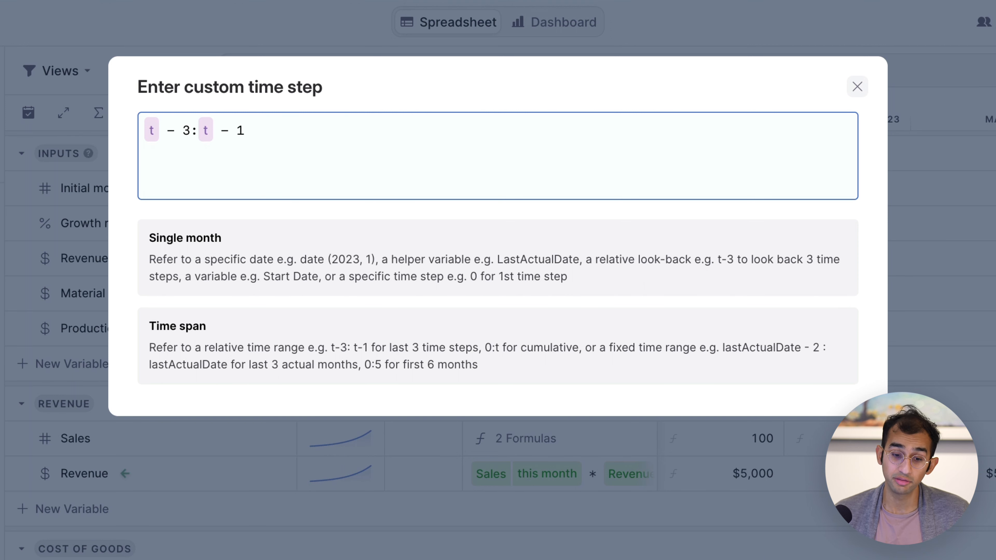
pyautogui.click(283, 94)
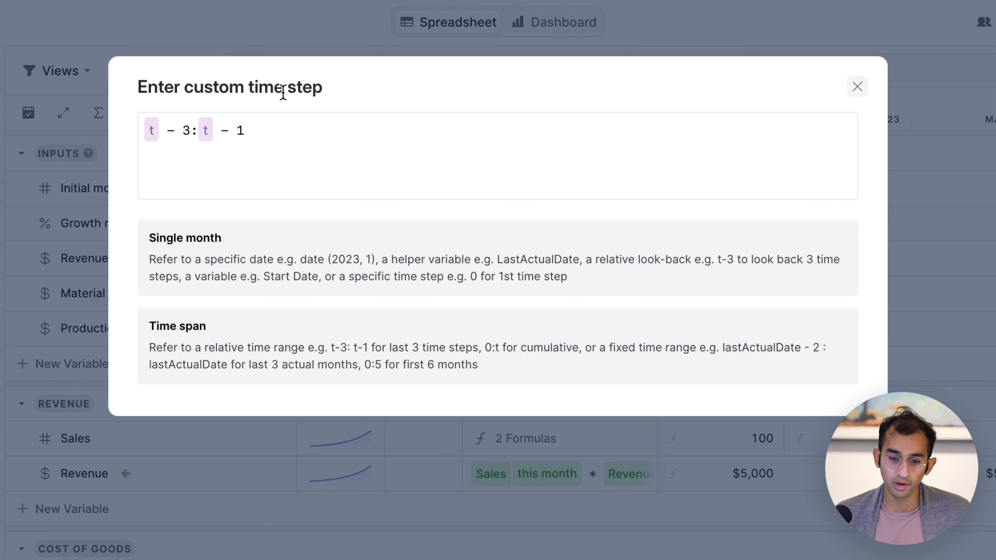
pyautogui.click(280, 134)
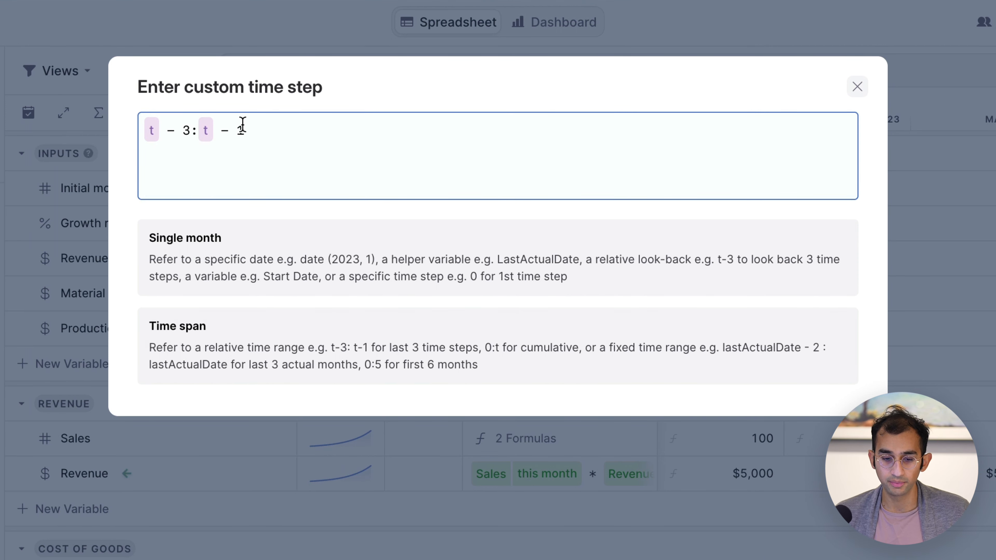
pyautogui.click(192, 130)
pyautogui.moveTo(194, 129); pyautogui.dragTo(197, 130)
pyautogui.click(269, 130)
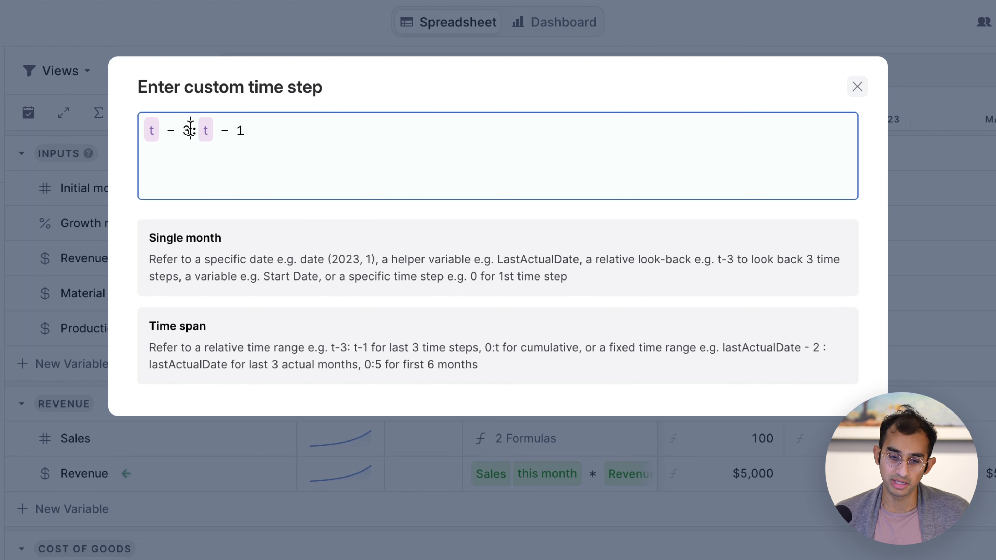
pyautogui.moveTo(191, 128)
pyautogui.mouseDown()
pyautogui.moveTo(143, 133)
pyautogui.moveTo(196, 130)
pyautogui.mouseUp()
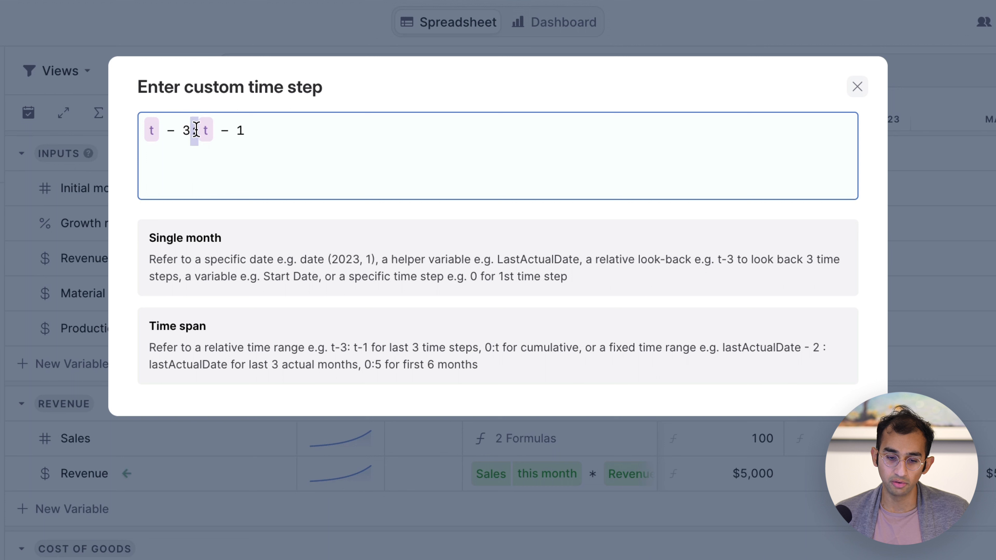
pyautogui.click(266, 131)
pyautogui.moveTo(267, 131); pyautogui.dragTo(204, 138)
pyautogui.click(277, 134)
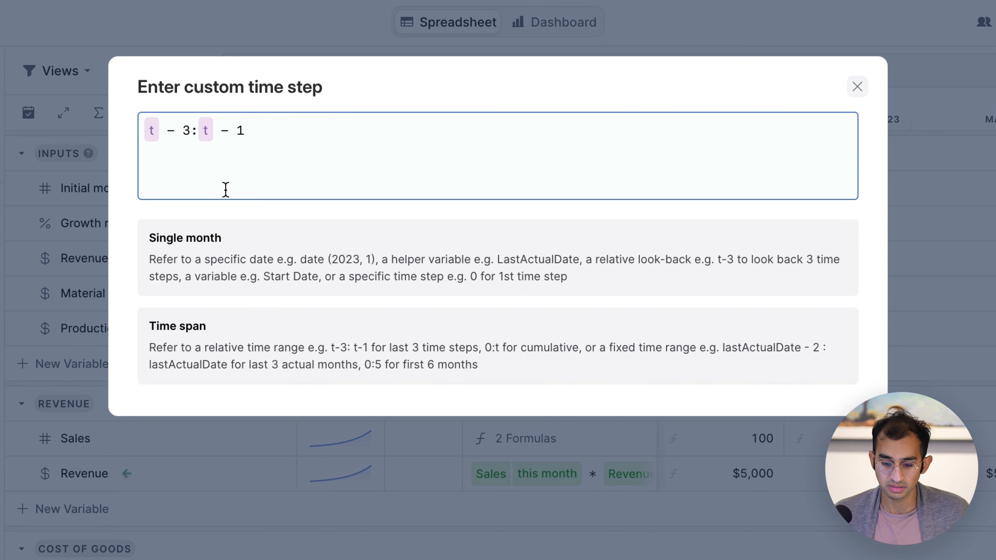
pyautogui.click(610, 435)
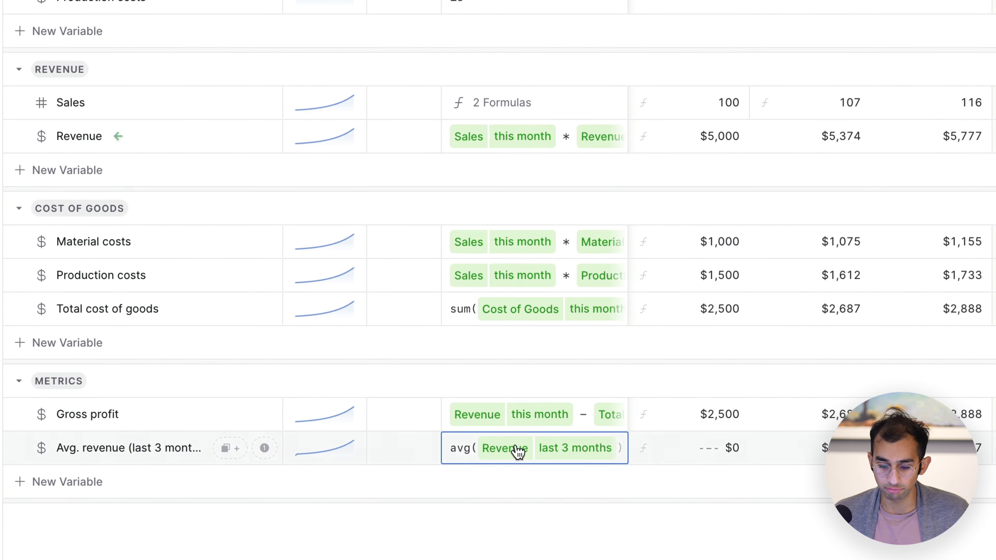
pyautogui.click(567, 523)
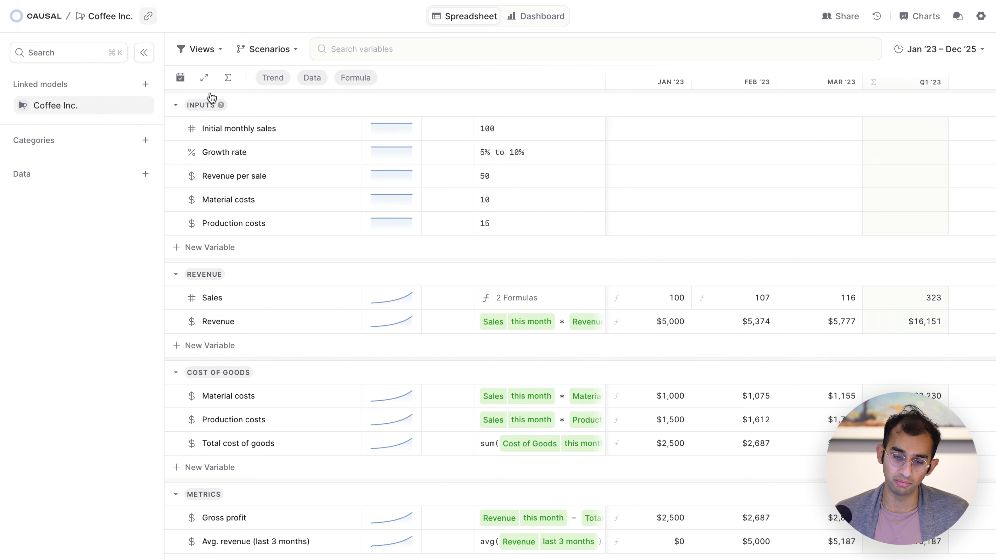
pyautogui.click(235, 136)
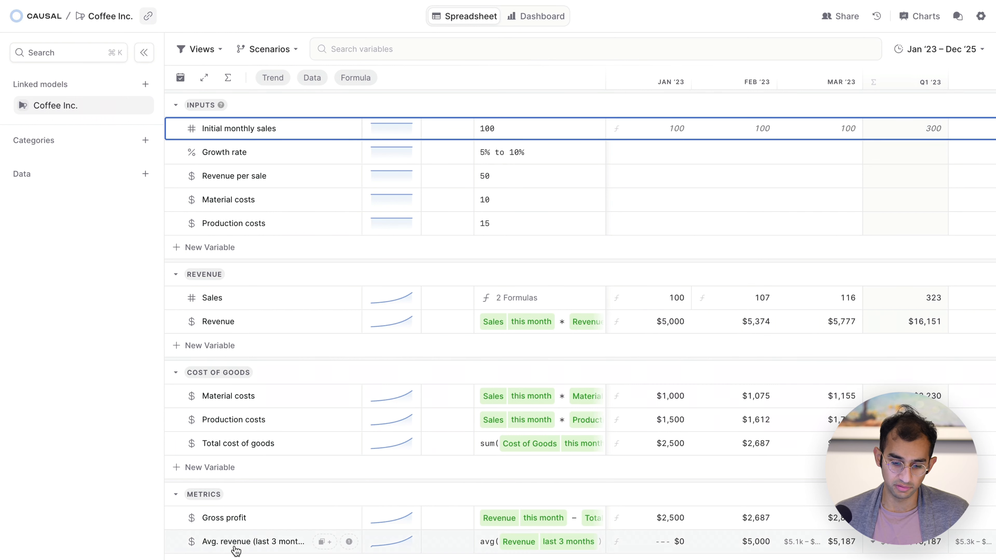
pyautogui.keyDown('shift'); pyautogui.click(235, 547); pyautogui.keyUp('shift')
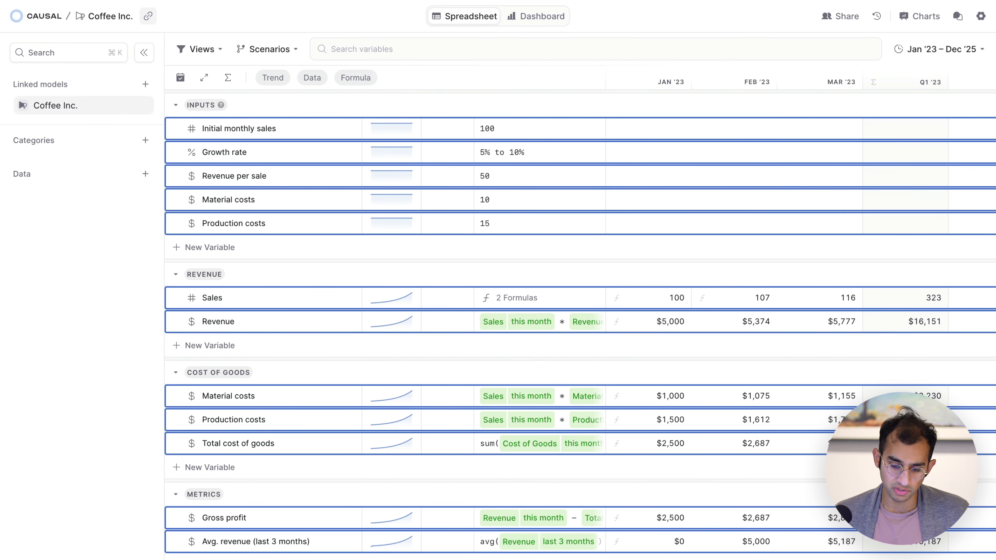
pyautogui.press('Escape')
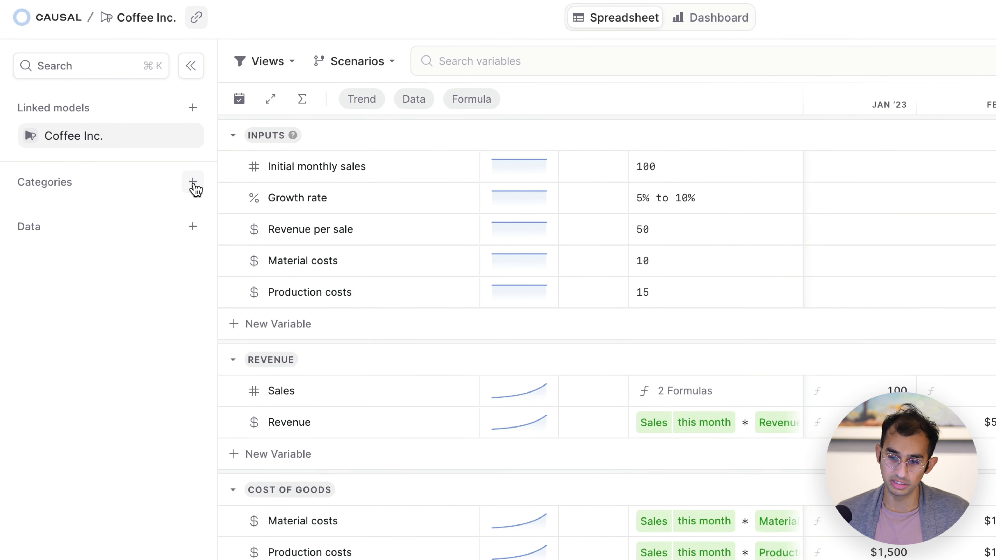
# Create a new category named Product in the Coffee Inc. model
pyautogui.click(194, 184)
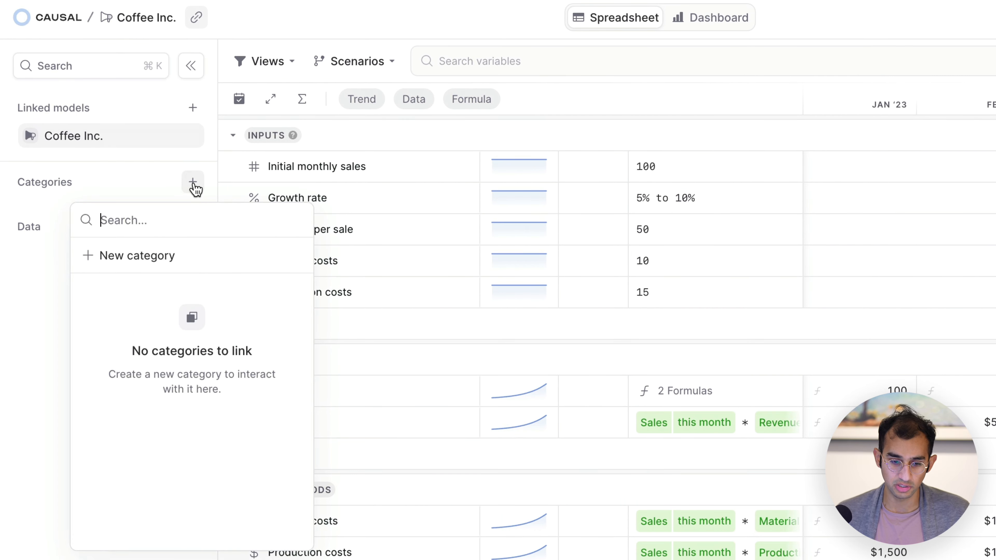
pyautogui.click(122, 258)
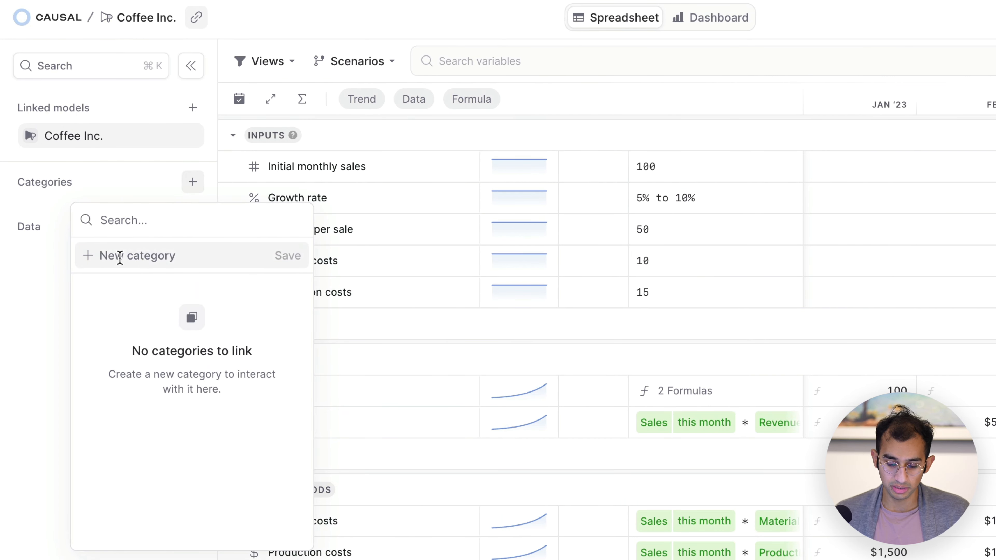
pyautogui.write('Product')
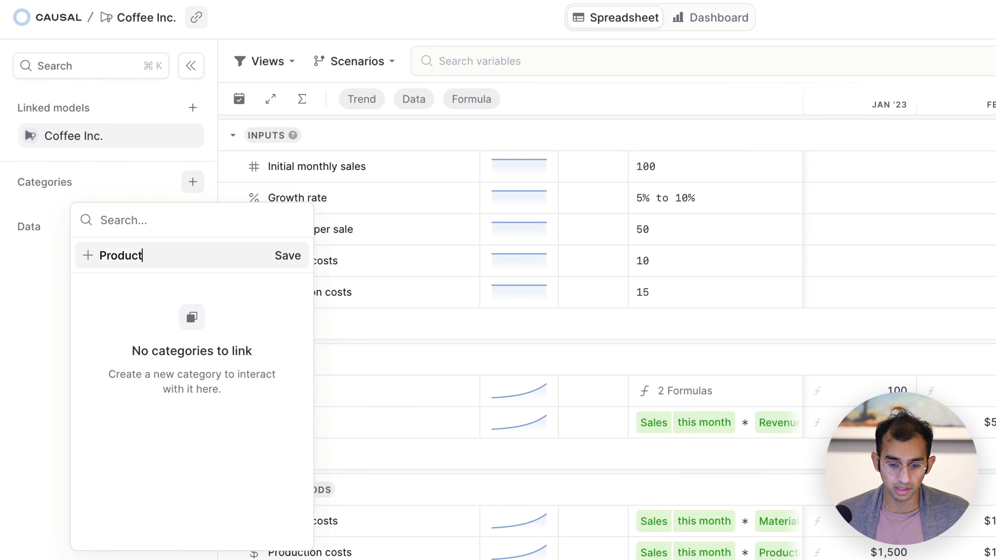
pyautogui.press('Return')
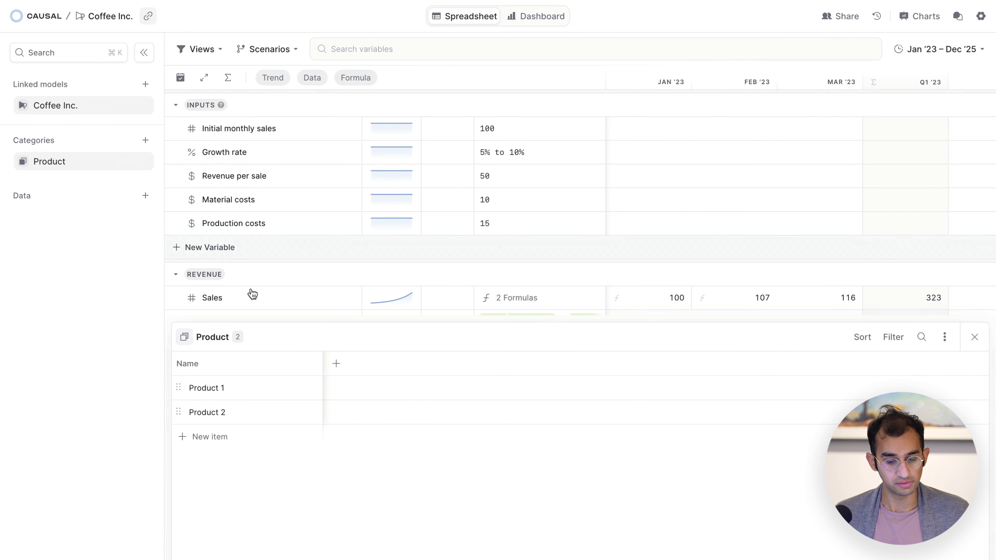
pyautogui.moveTo(340, 325)
pyautogui.mouseDown()
pyautogui.moveTo(345, 526)
pyautogui.moveTo(340, 322)
pyautogui.mouseUp()
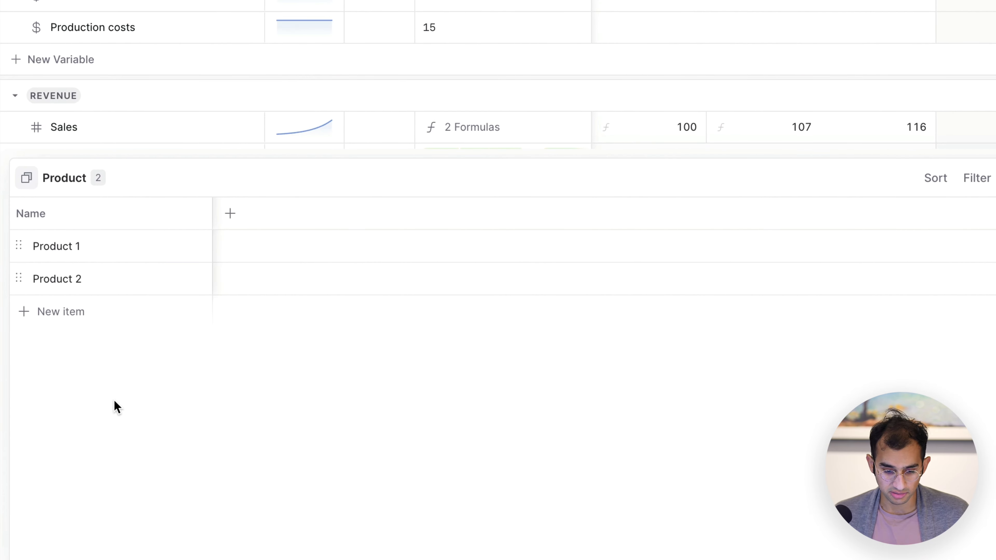
# Rename the two default items of the Product category to Coffee Beans and Ground Coffee
pyautogui.moveTo(100, 247)
pyautogui.mouseDown()
pyautogui.moveTo(100, 272)
pyautogui.moveTo(110, 246)
pyautogui.mouseUp()
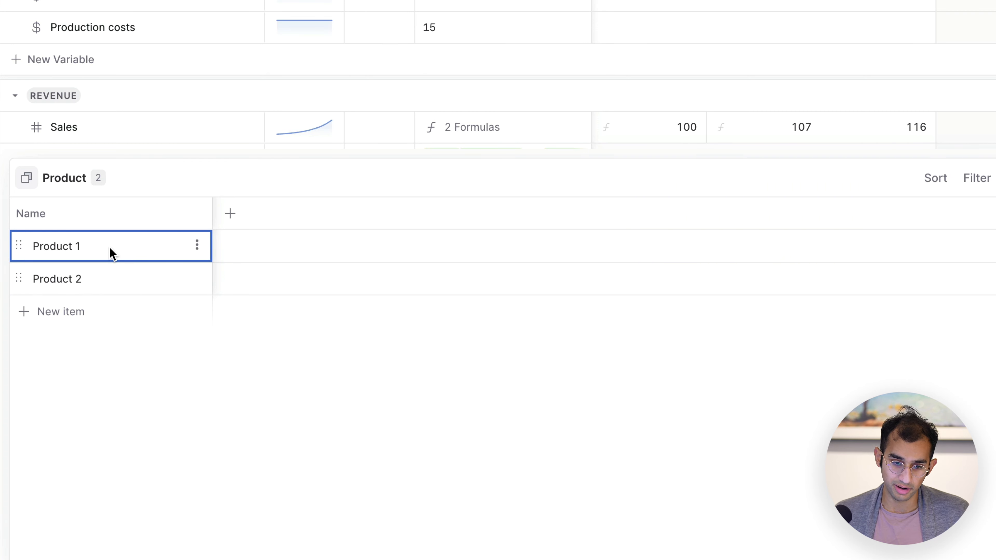
pyautogui.write('Coffe')
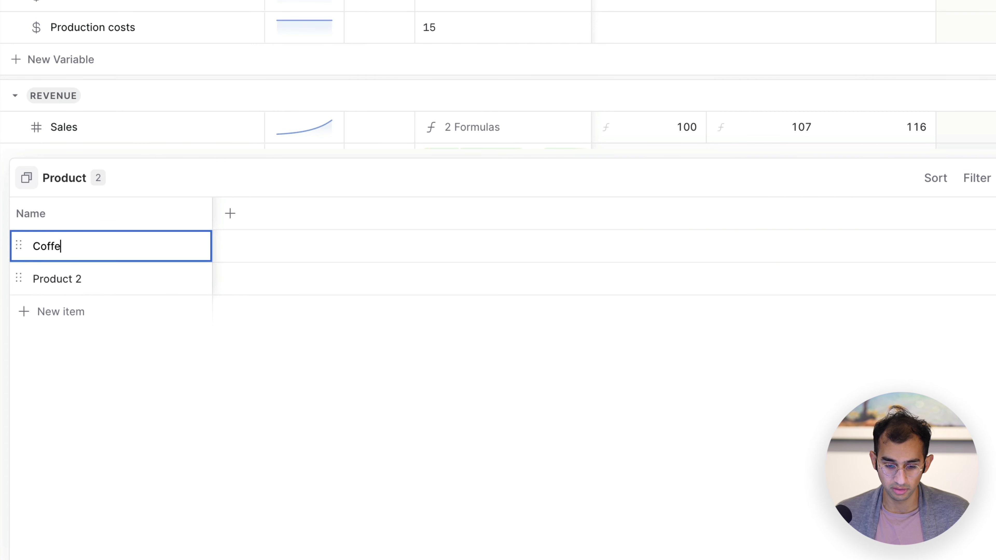
pyautogui.write('e Beans')
pyautogui.press('Return')
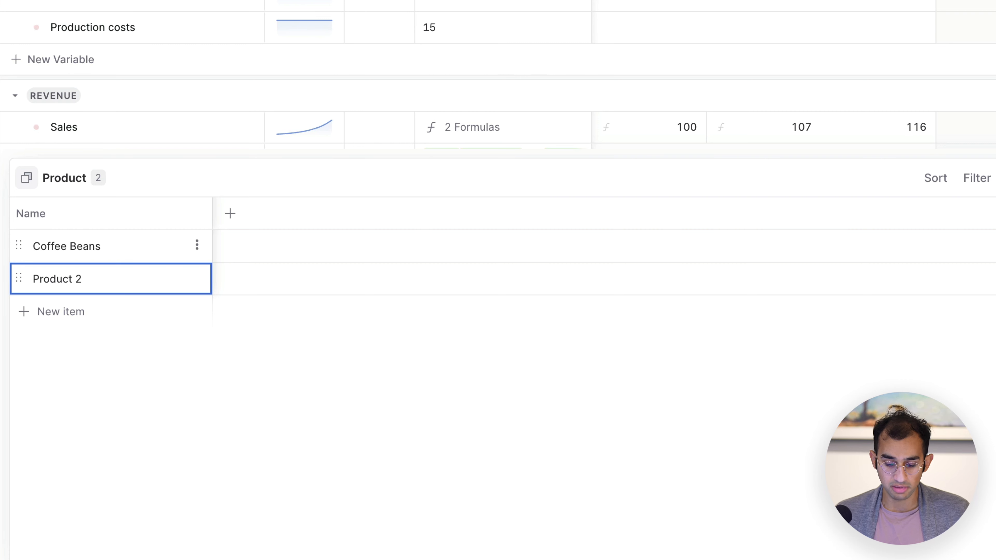
pyautogui.write('Ground Coffe')
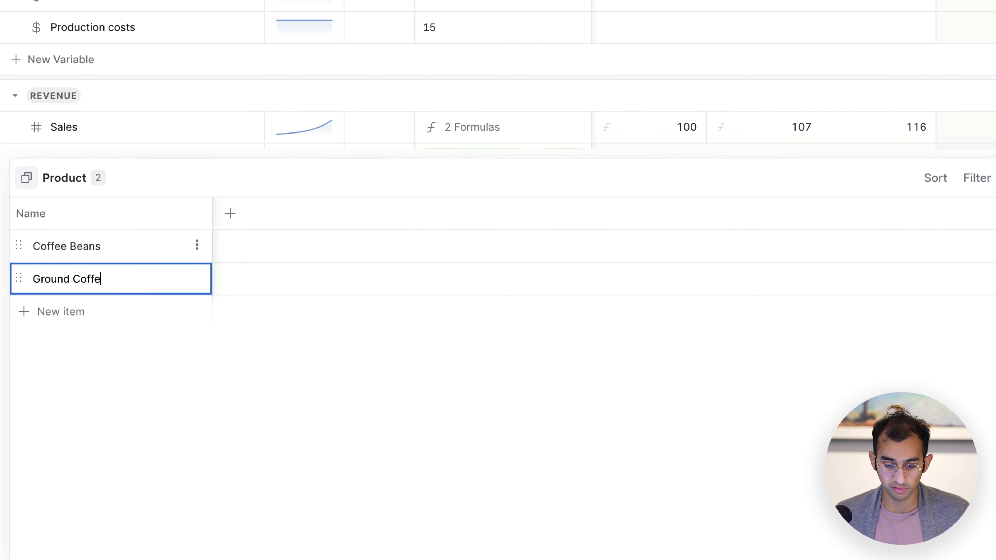
pyautogui.write('e')
pyautogui.press('Return')
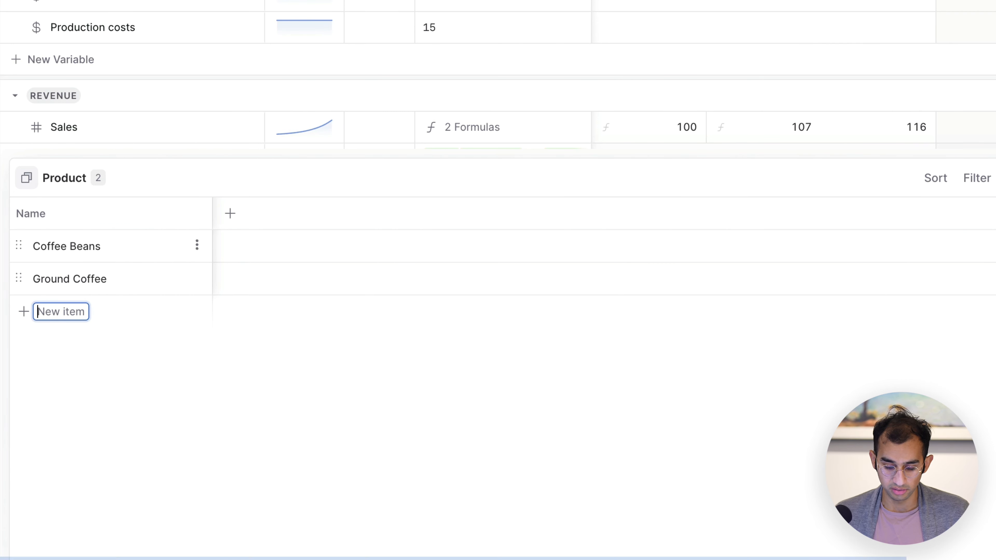
# Add the items Aeropress and Gooseneck Kettle to the Product category and close its table
pyautogui.write('Aer')
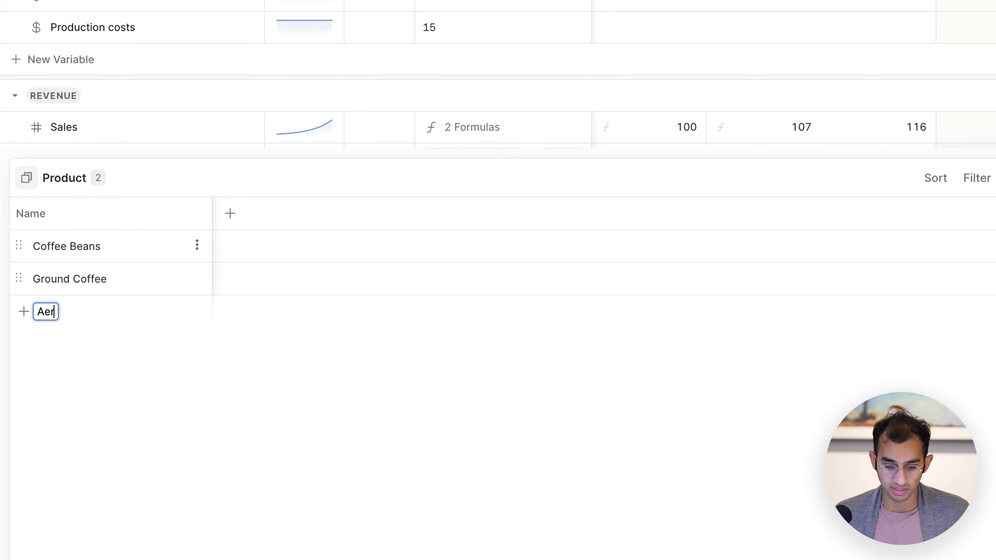
pyautogui.write('opress')
pyautogui.press('Return')
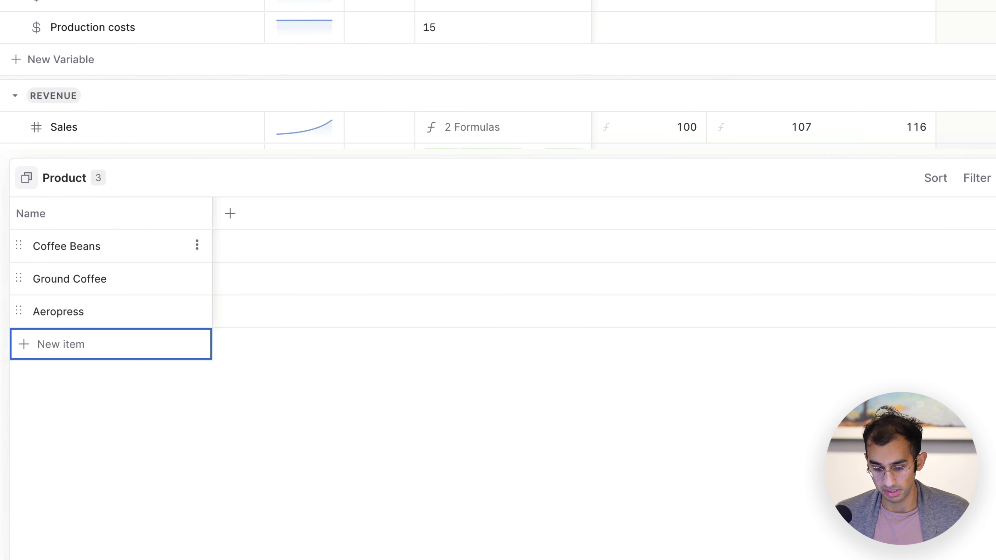
pyautogui.press('Return')
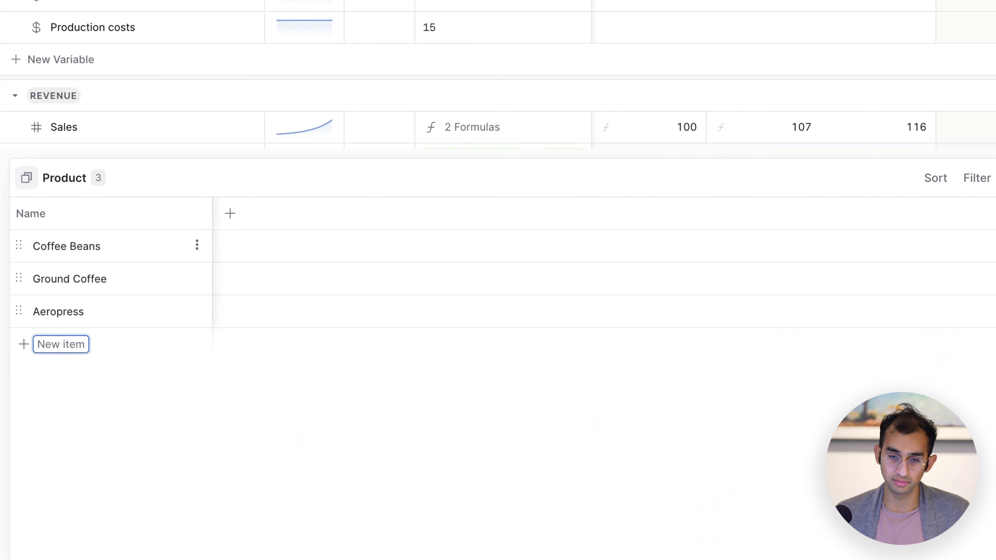
pyautogui.write('Goose')
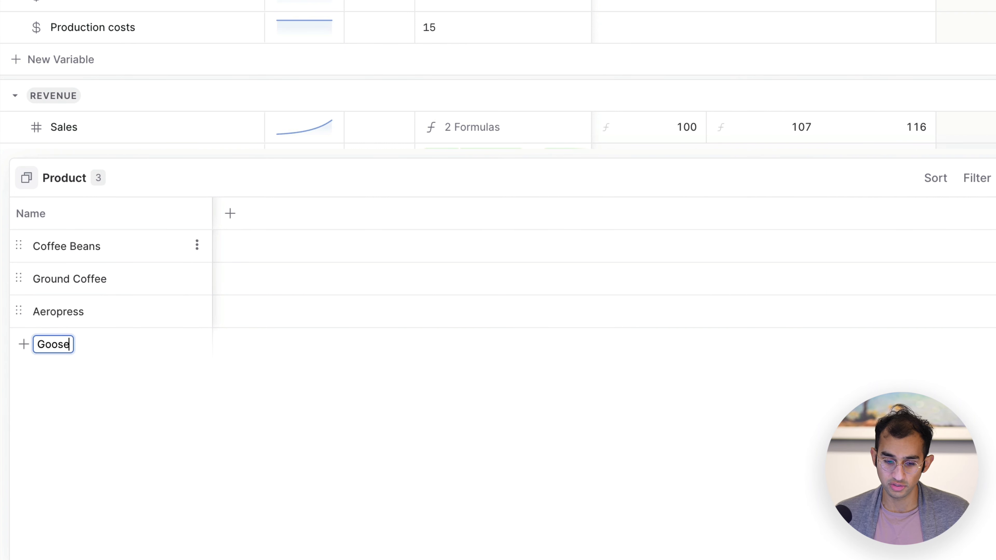
pyautogui.write('neck Kettle')
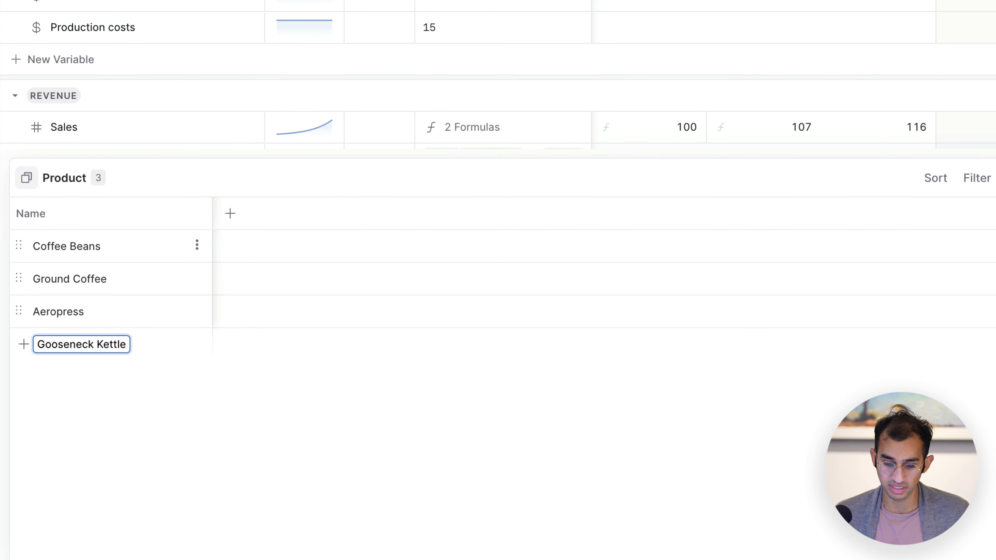
pyautogui.press('Return')
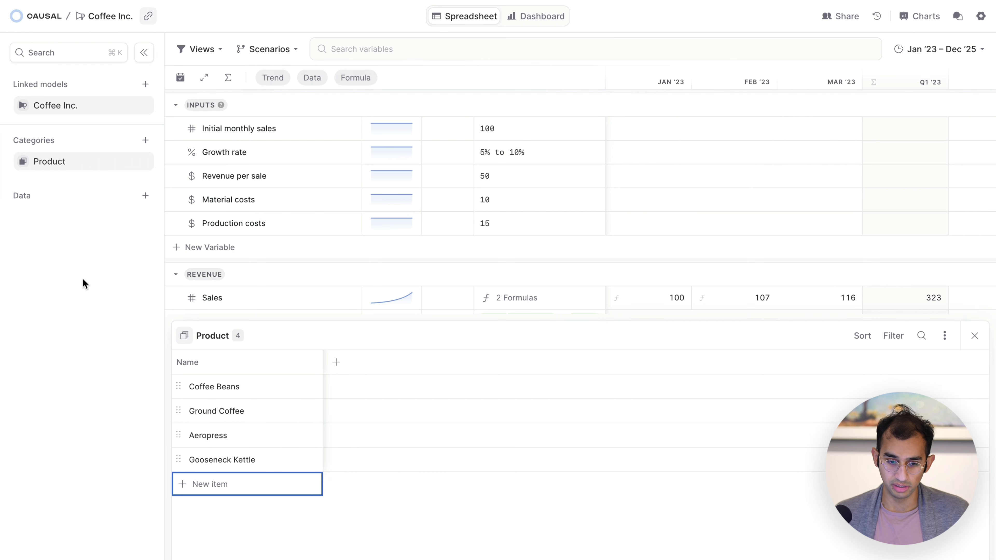
pyautogui.click(975, 338)
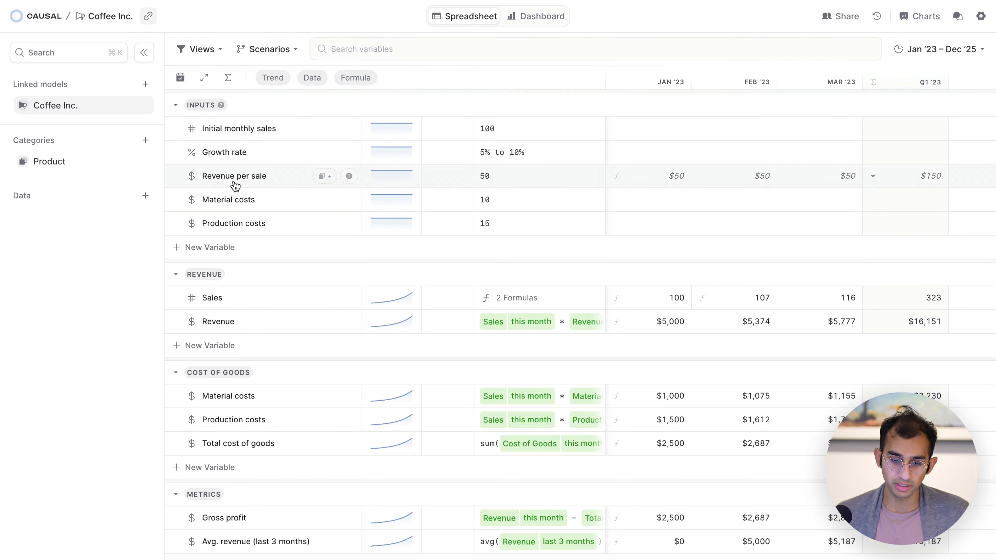
# Break down the Revenue per sale input by the Product category
pyautogui.click(228, 183)
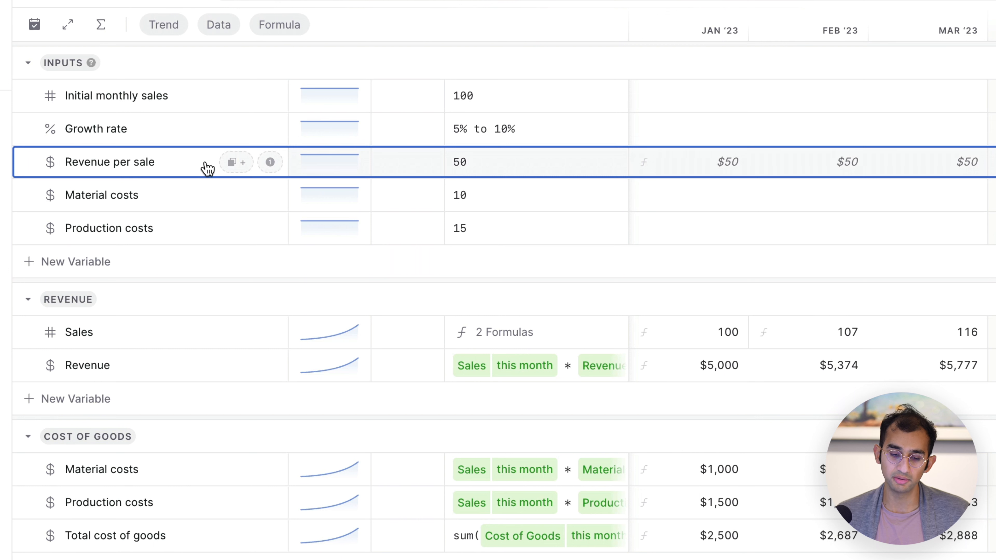
pyautogui.click(238, 164)
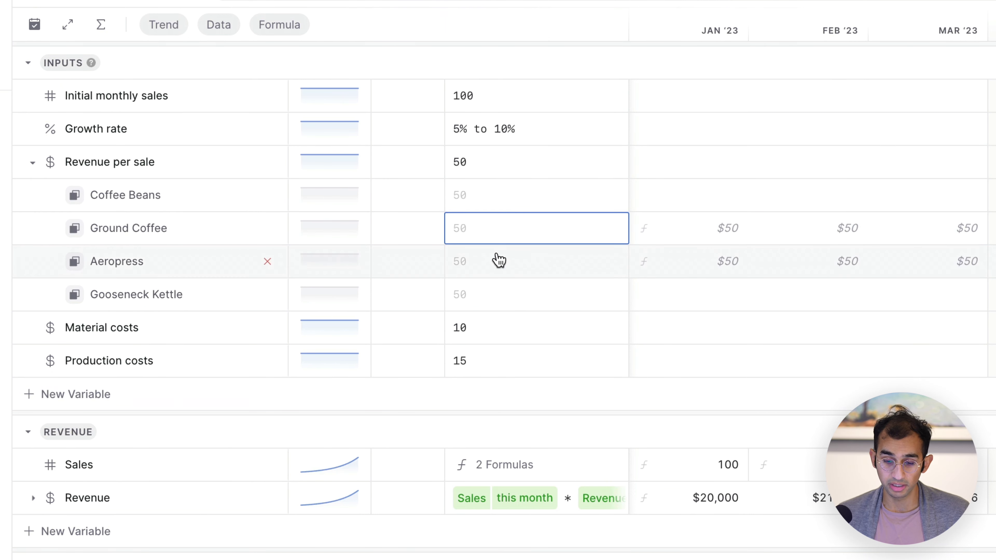
# Set Revenue per sale to 20 for Coffee Beans, 15 for Ground Coffee, 40 for Aeropress and 100 for Gooseneck Kettle
pyautogui.click(504, 207)
pyautogui.write('20')
pyautogui.press('Return')
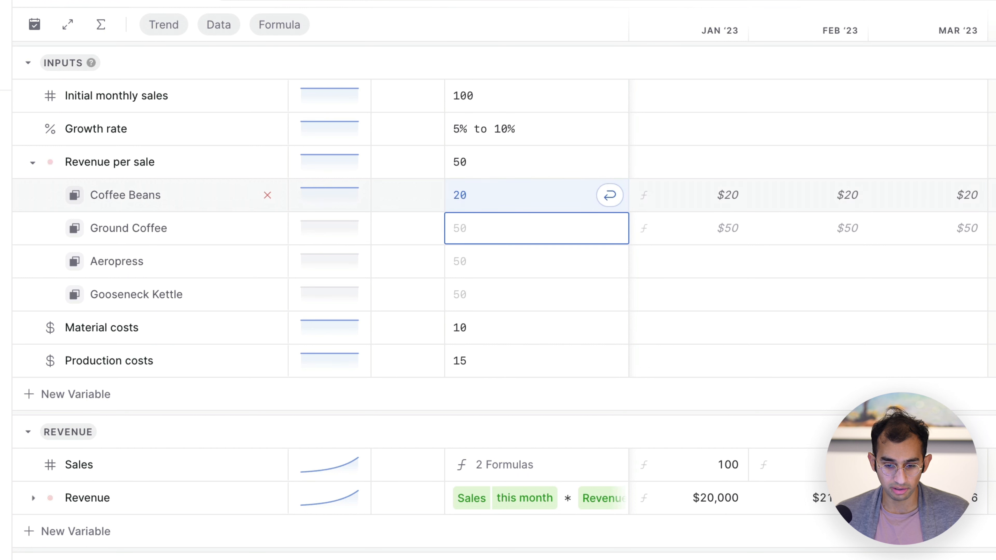
pyautogui.write('15')
pyautogui.press('Return')
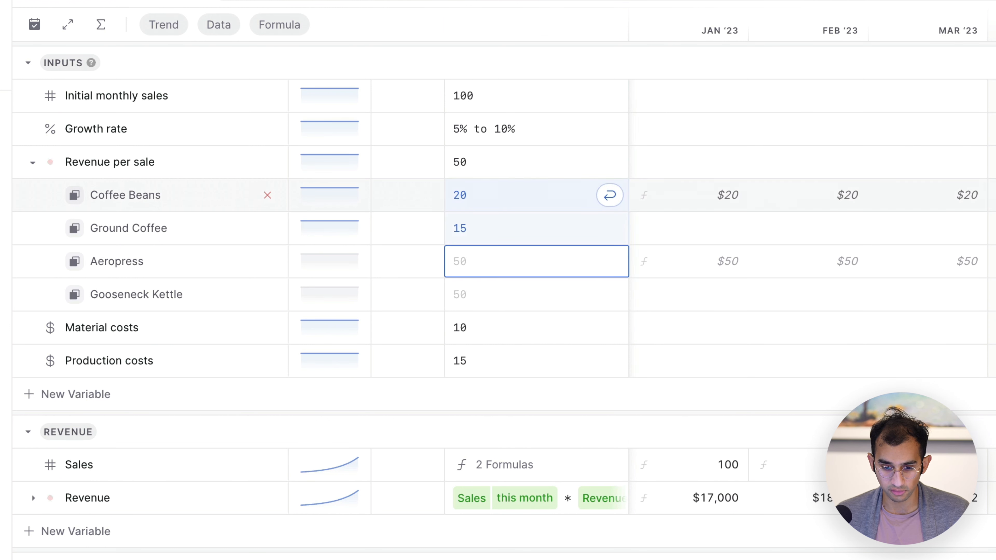
pyautogui.write('40')
pyautogui.press('Return')
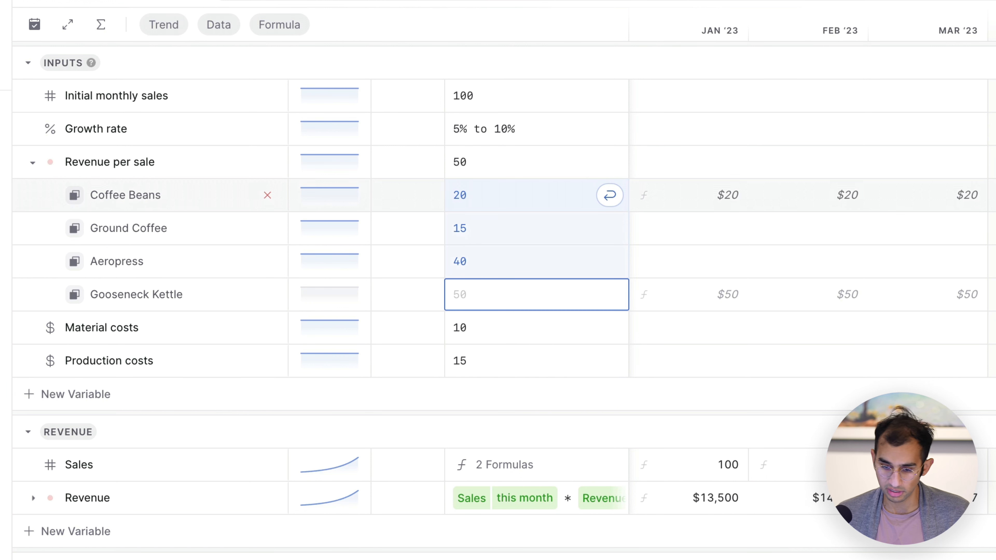
pyautogui.write('100')
pyautogui.press('Return')
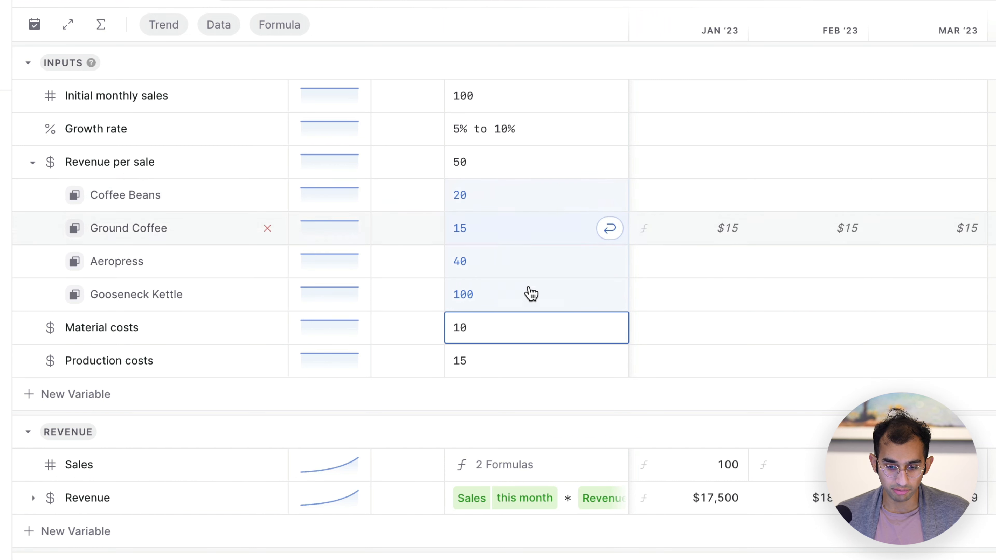
# Clear the parent-level formula of the Revenue per sale input, keeping only the product-level values
pyautogui.click(504, 176)
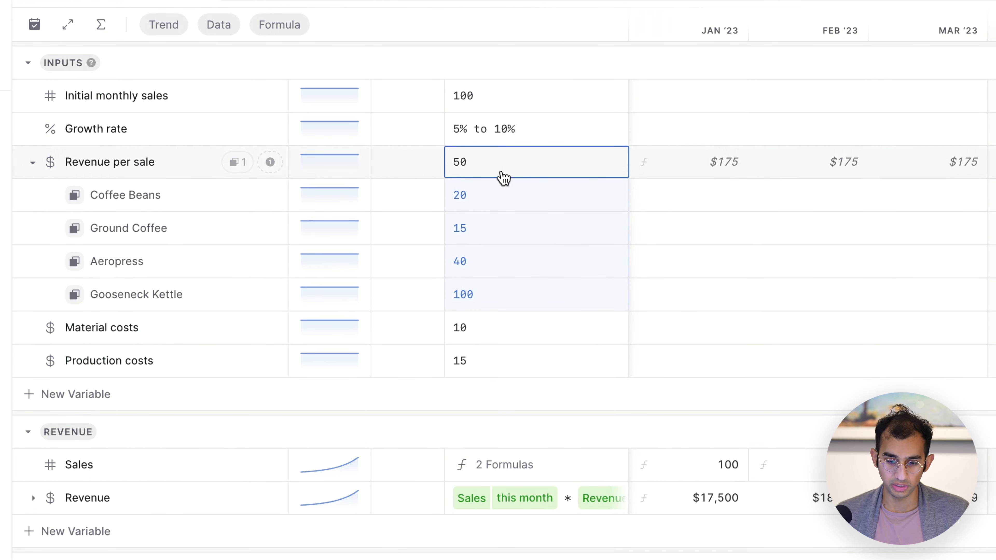
pyautogui.press('BackSpace')
pyautogui.press('Return')
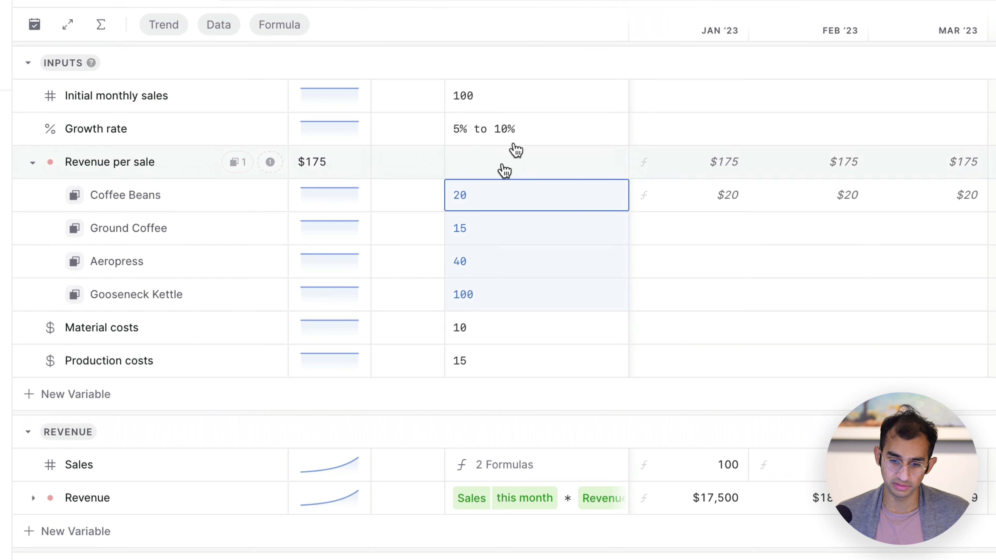
pyautogui.press('Escape')
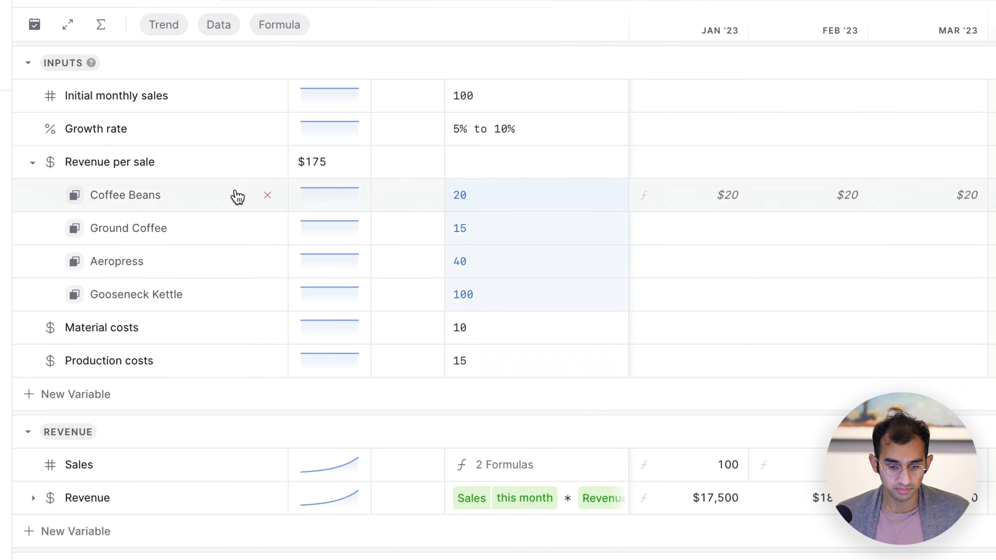
# Set the category aggregation of the Revenue per sale input to No Aggregation
pyautogui.moveTo(498, 207); pyautogui.dragTo(496, 305)
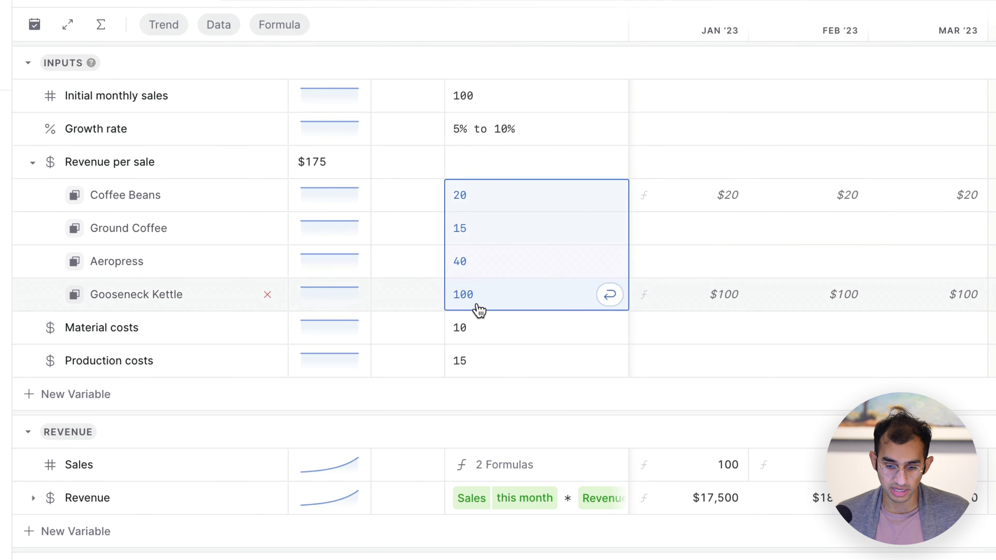
pyautogui.click(315, 172)
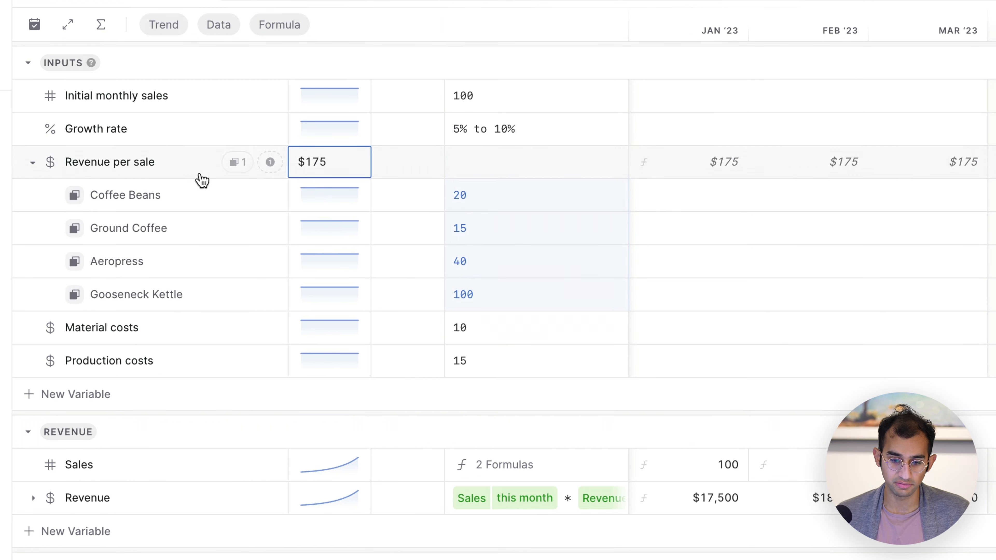
pyautogui.rightClick(185, 175)
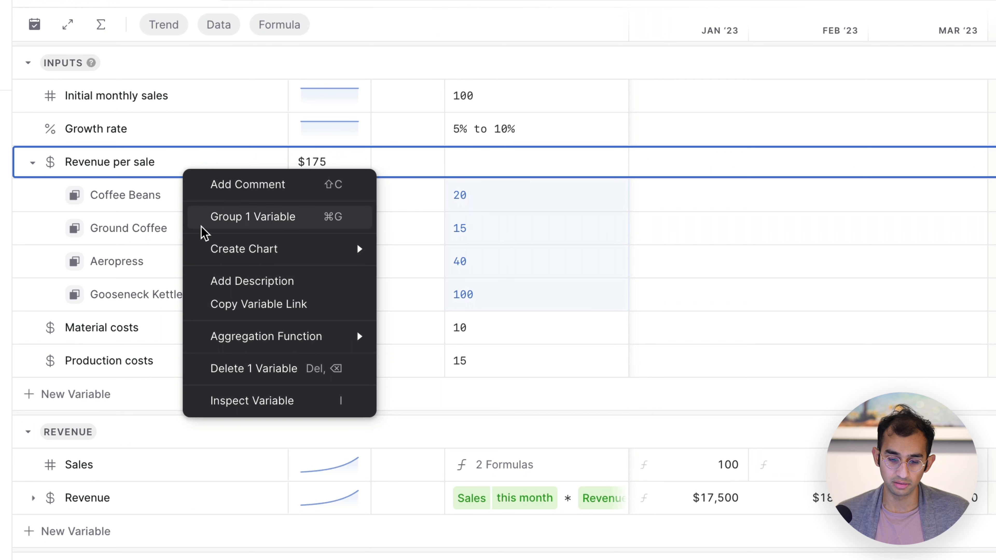
pyautogui.moveTo(207, 338)
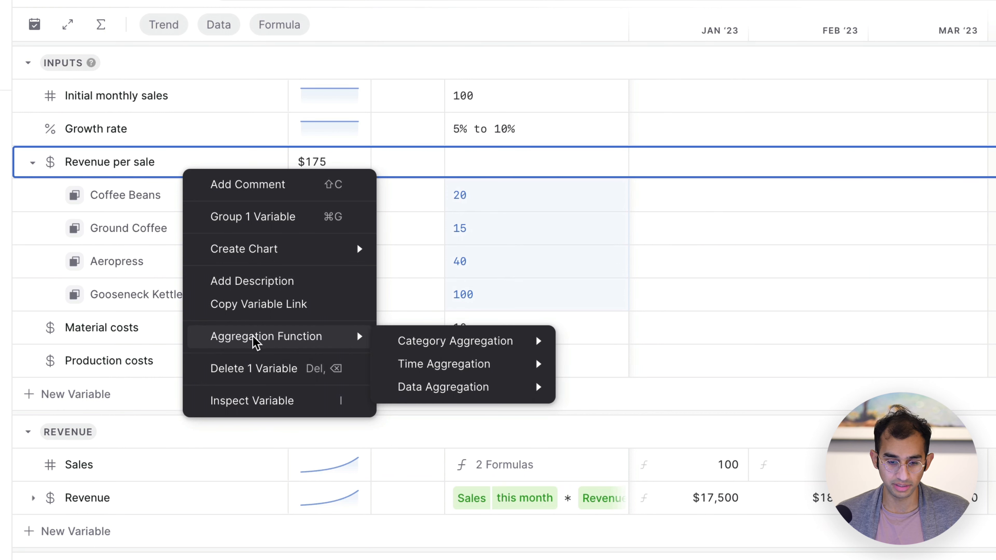
pyautogui.moveTo(392, 341)
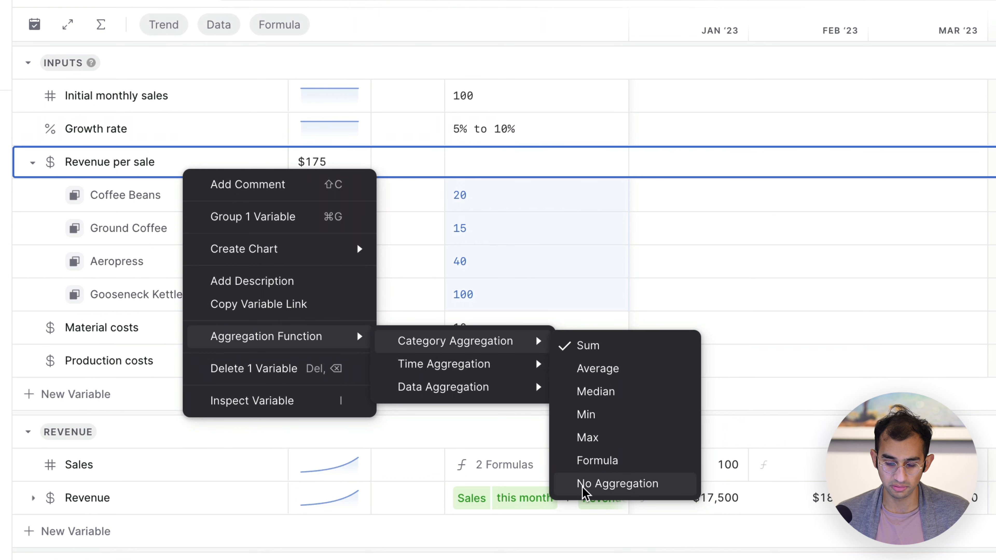
pyautogui.click(616, 485)
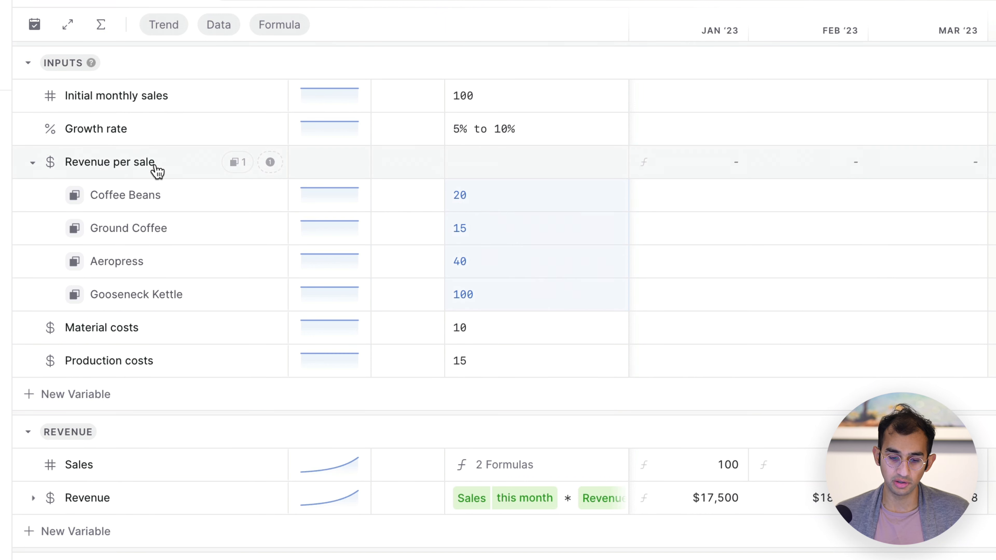
# Break down the Material costs input by the Product category
pyautogui.click(168, 333)
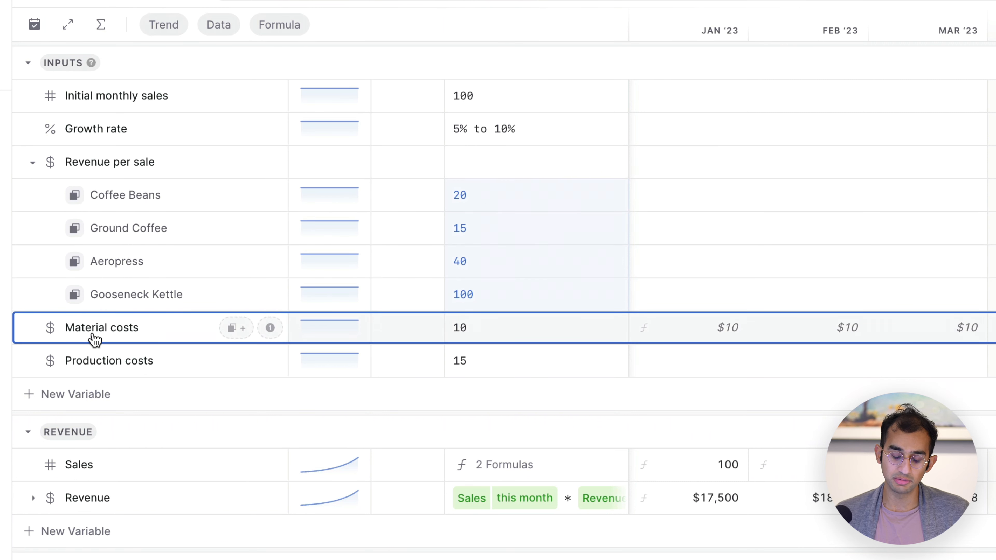
pyautogui.click(234, 329)
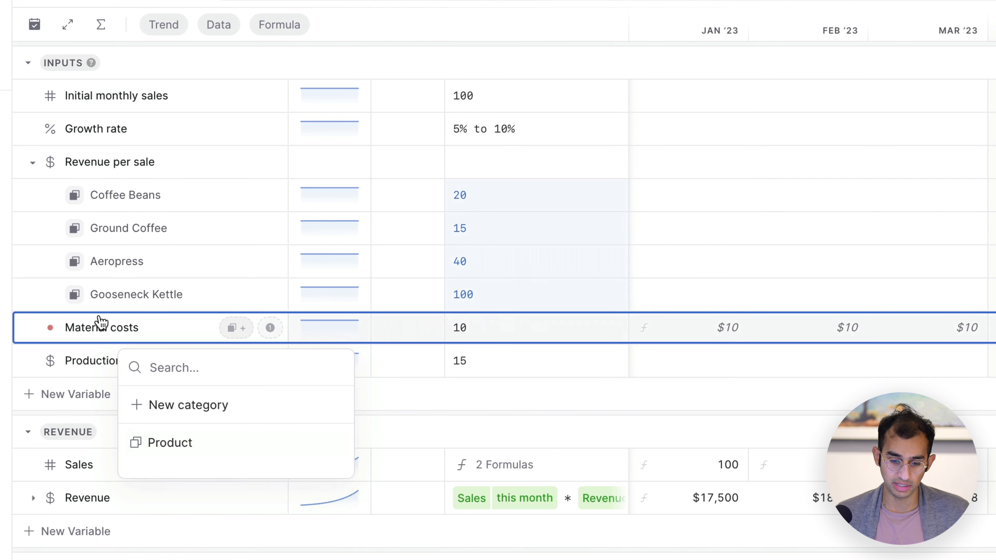
pyautogui.click(101, 328)
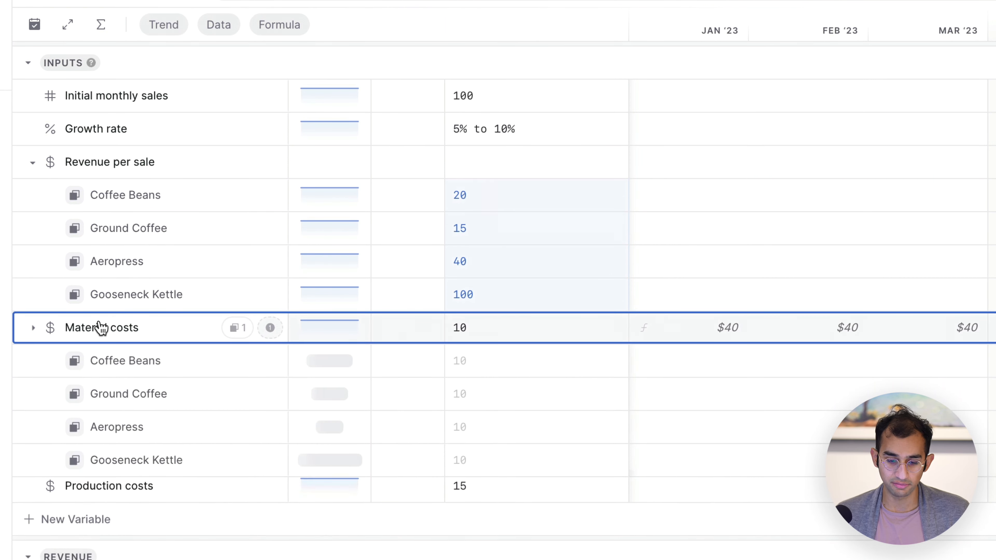
# Set the Material costs input to 10 for Coffee Beans, 5 for Ground Coffee, 30 for Aeropress and 90 for Gooseneck Kettle
pyautogui.scroll(-1, 101, 328)
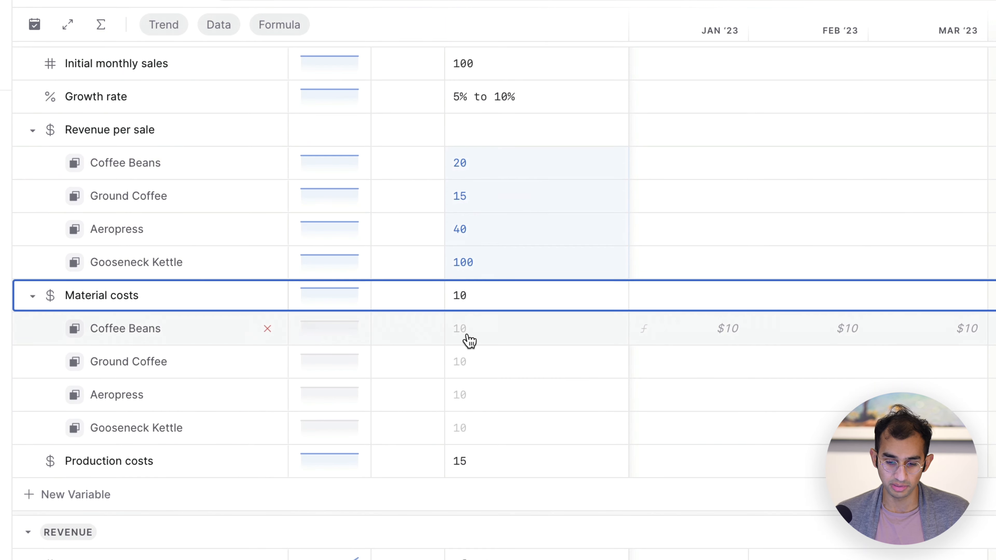
pyautogui.click(492, 345)
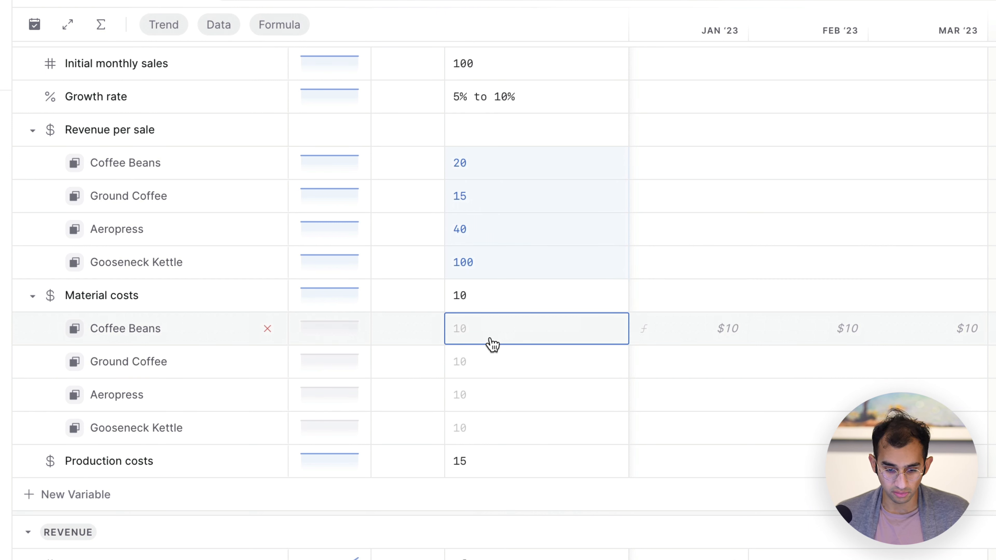
pyautogui.write('10')
pyautogui.press('Return')
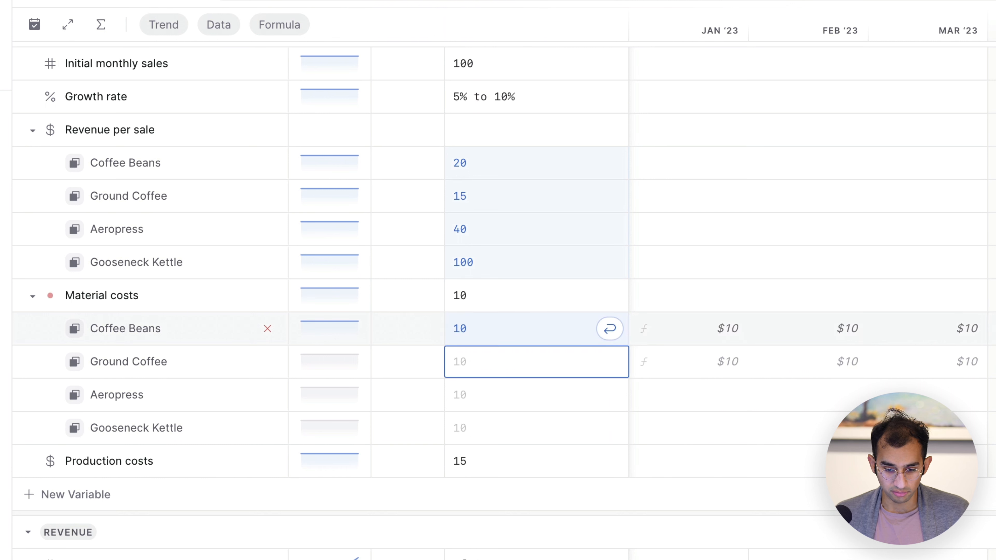
pyautogui.write('5')
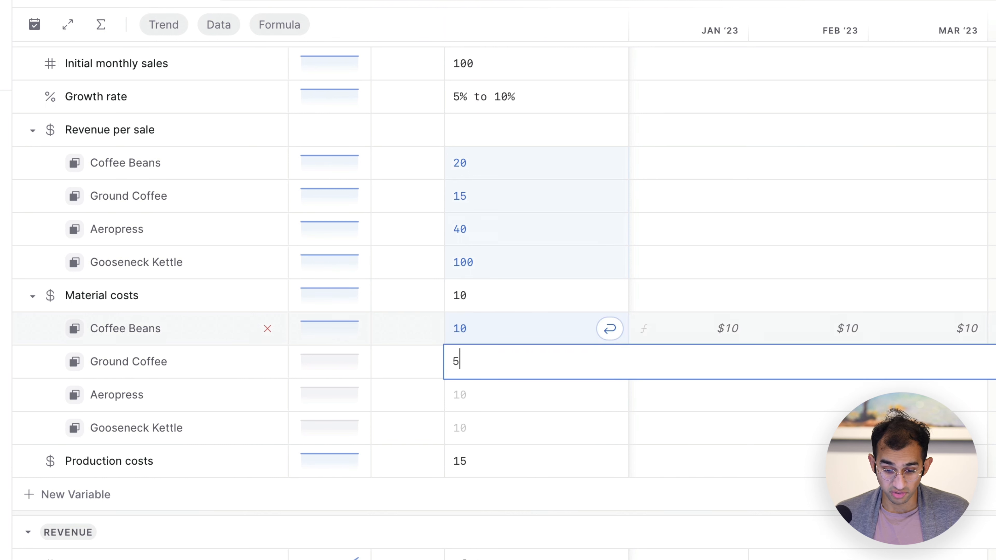
pyautogui.press('Return')
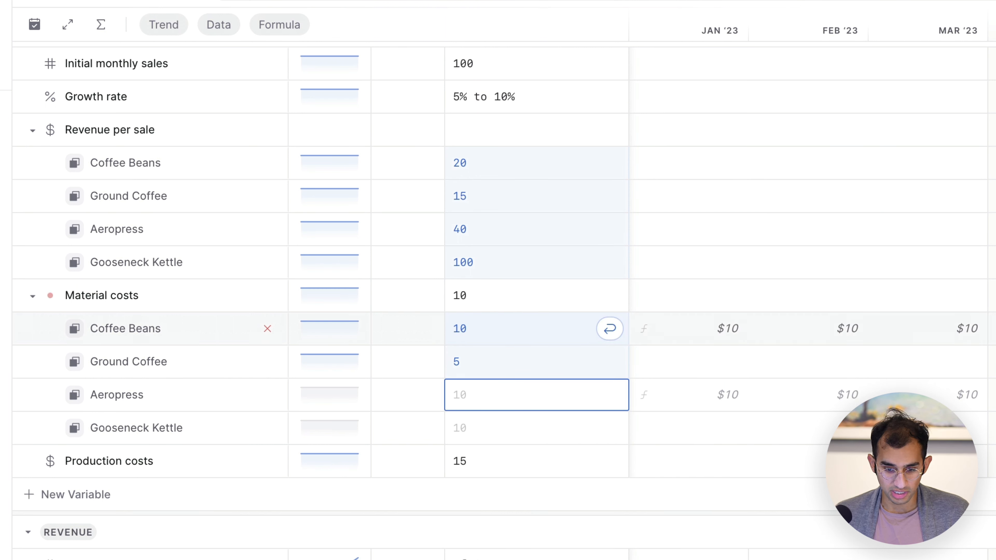
pyautogui.write('10')
pyautogui.press('Return')
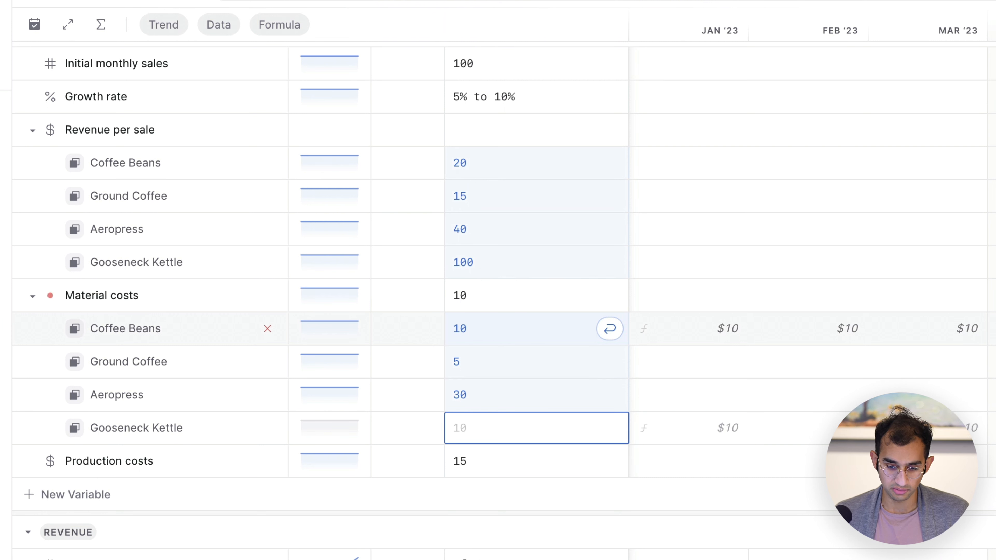
pyautogui.write('90')
pyautogui.press('Return')
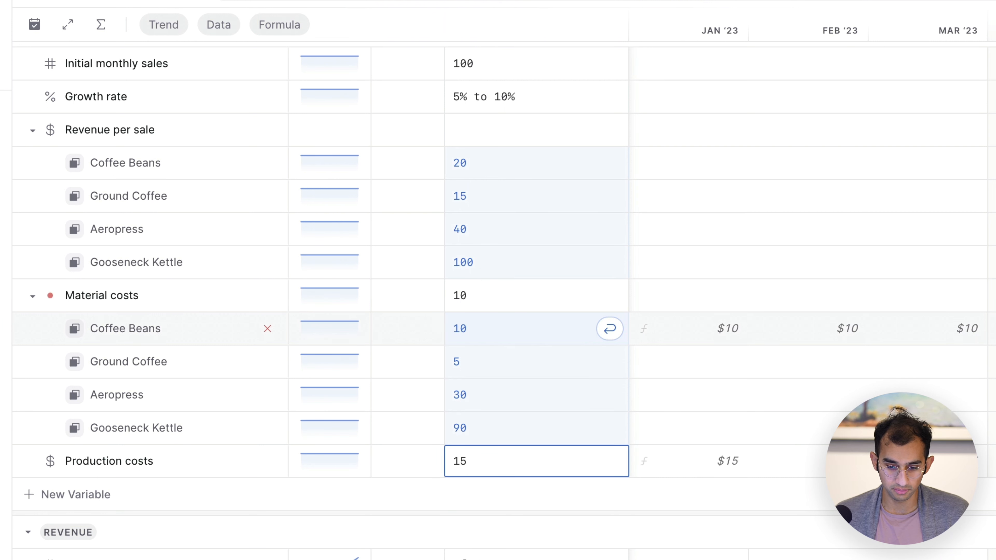
# Break down the Production costs input by the Product category
pyautogui.scroll(-5, 89, 445)
pyautogui.click(118, 310)
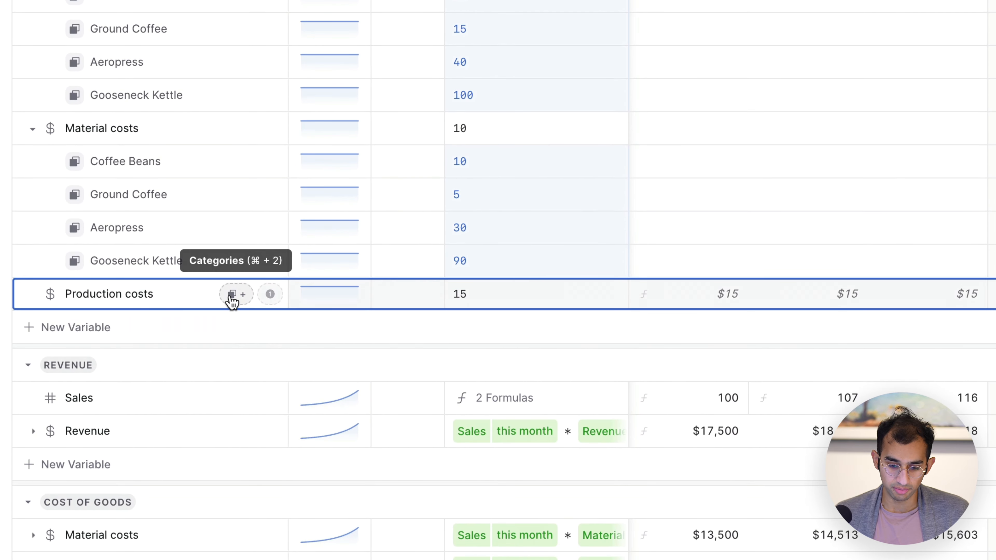
pyautogui.click(234, 294)
pyautogui.click(154, 304)
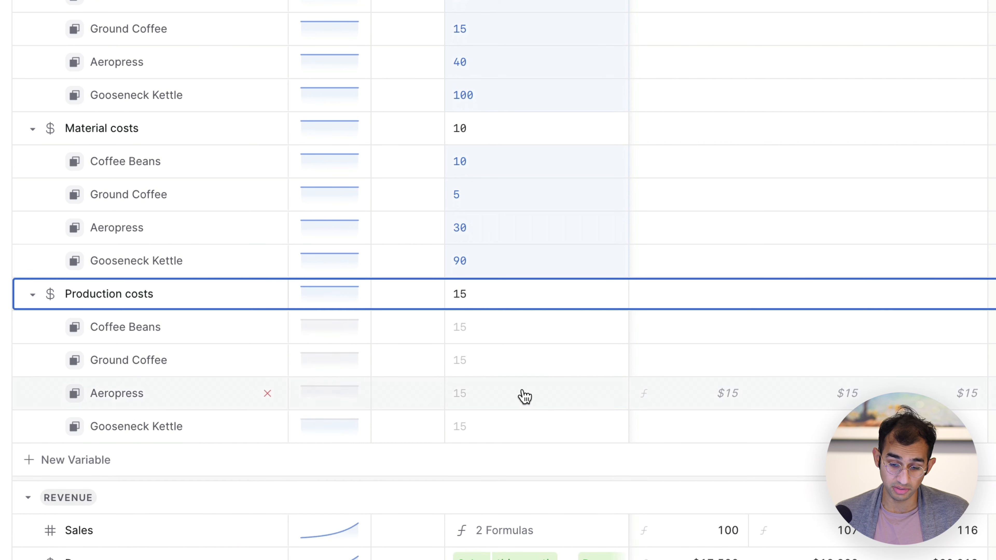
# Set the Production costs input to 0 for Aeropress and Gooseneck Kettle, 3 for Coffee Beans and 5 for Ground Coffee
pyautogui.click(523, 397)
pyautogui.write('0')
pyautogui.press('Return')
pyautogui.write('0')
pyautogui.press('Return')
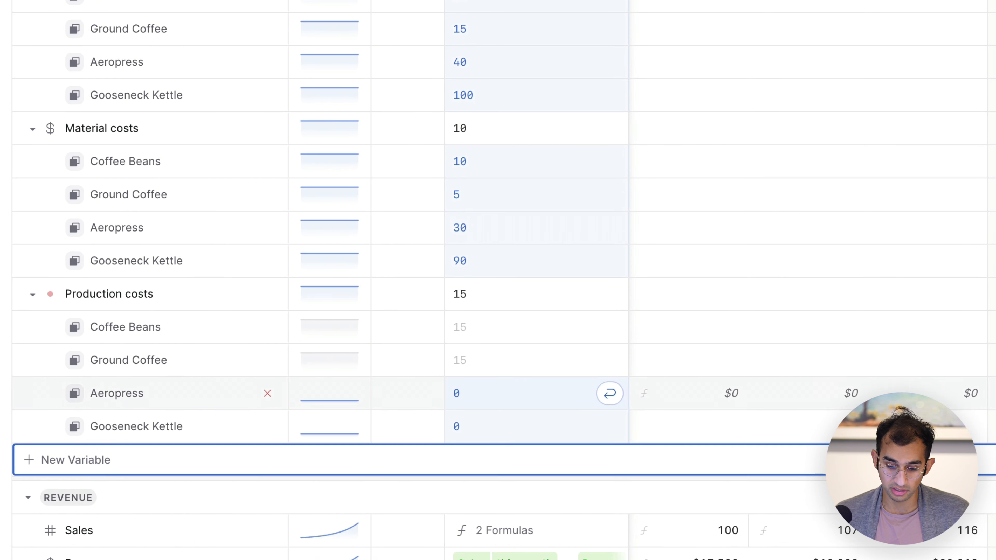
pyautogui.click(533, 343)
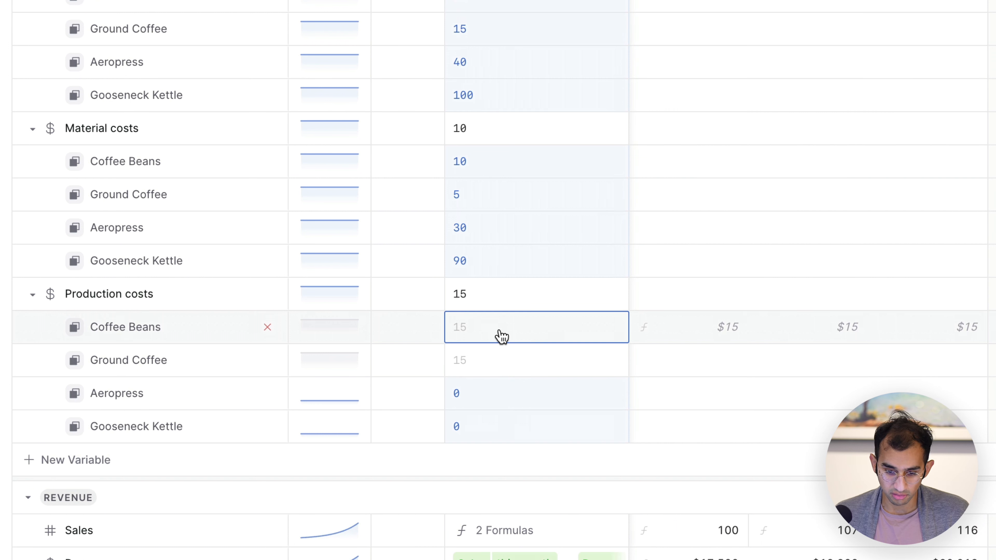
pyautogui.write('3')
pyautogui.press('Return')
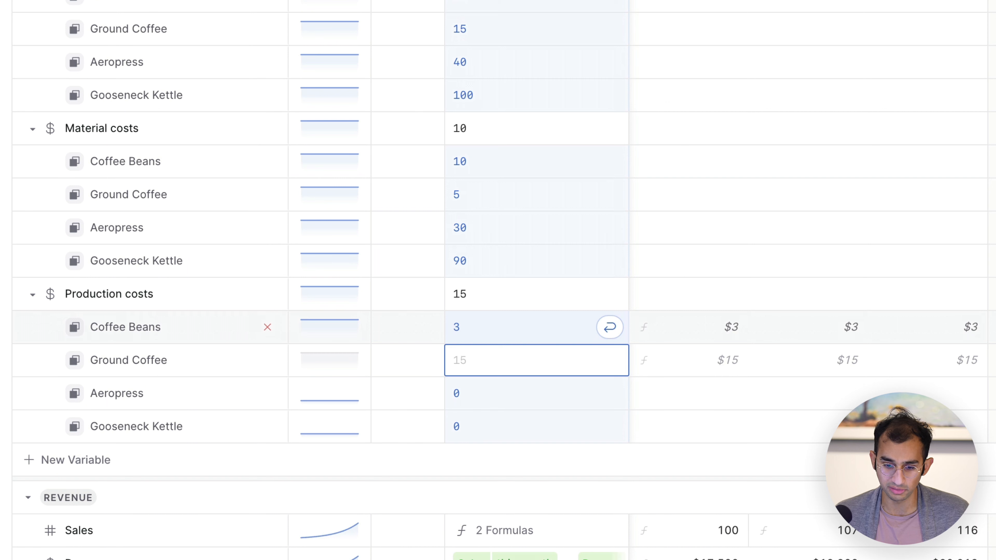
pyautogui.write('5')
pyautogui.press('Return')
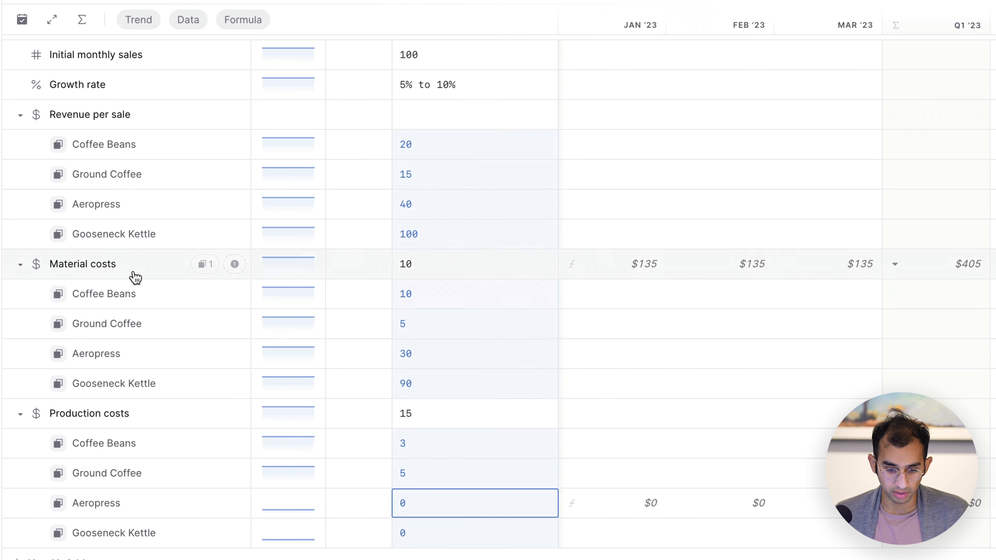
# Set the category aggregation of the Material costs and Production costs inputs to No Aggregation
pyautogui.rightClick(135, 274)
pyautogui.moveTo(193, 419)
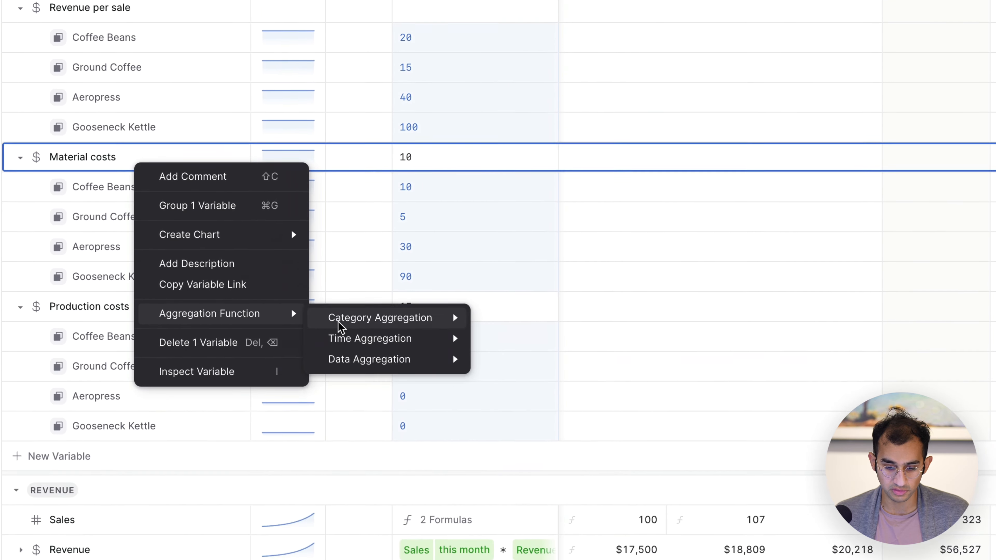
pyautogui.moveTo(370, 446)
pyautogui.click(516, 424)
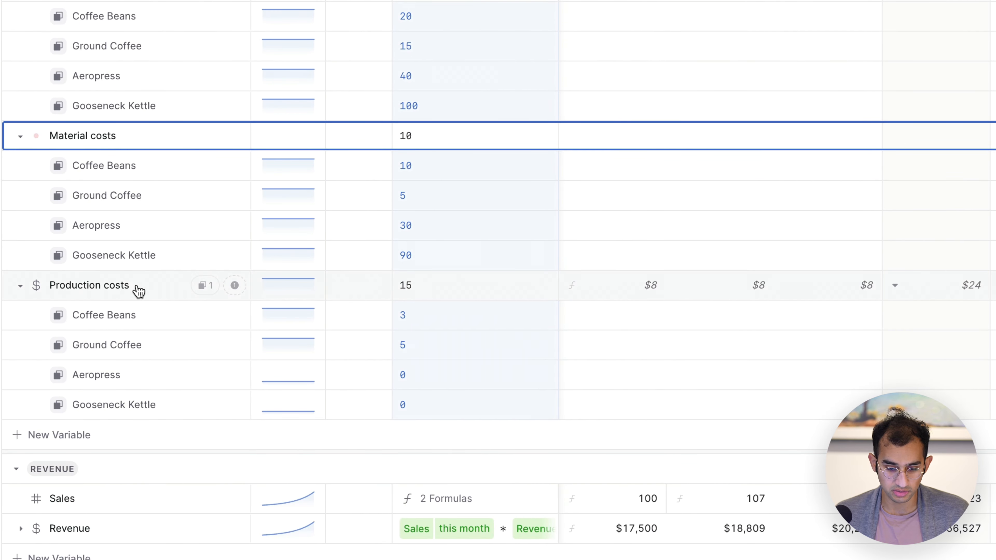
pyautogui.rightClick(138, 290)
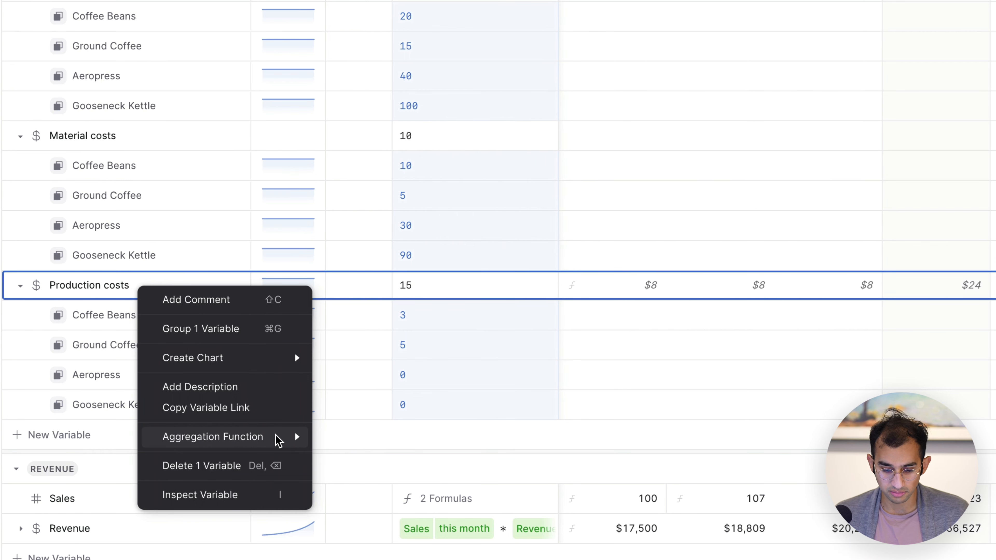
pyautogui.moveTo(279, 438)
pyautogui.moveTo(410, 462)
pyautogui.click(513, 521)
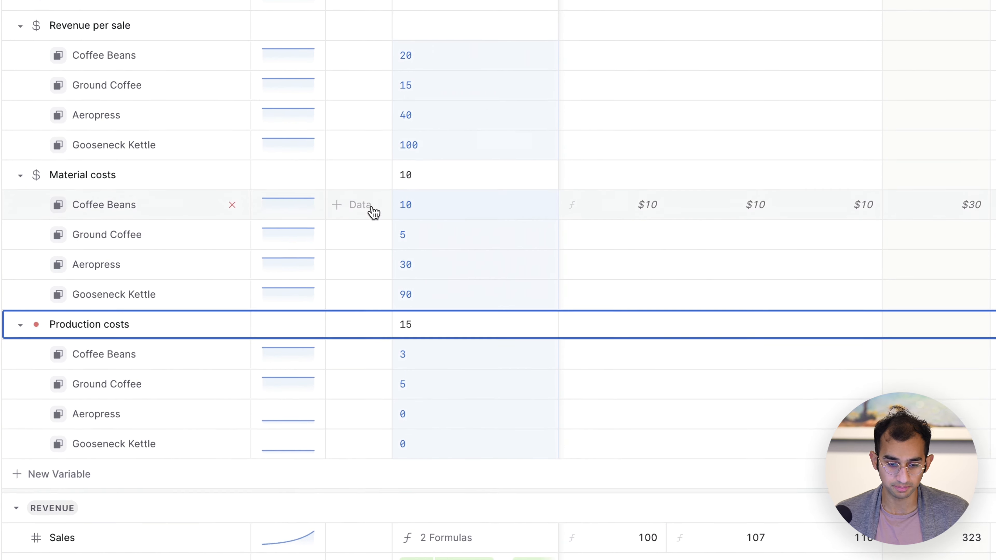
# Collapse the product breakdowns of the Revenue per sale, Material costs and Production costs inputs
pyautogui.click(20, 144)
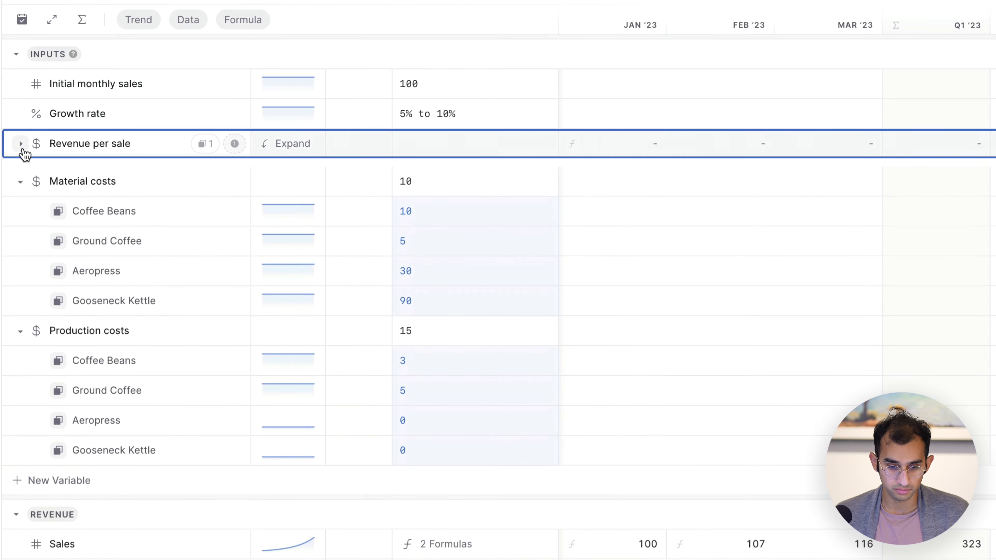
pyautogui.click(21, 174)
pyautogui.click(21, 204)
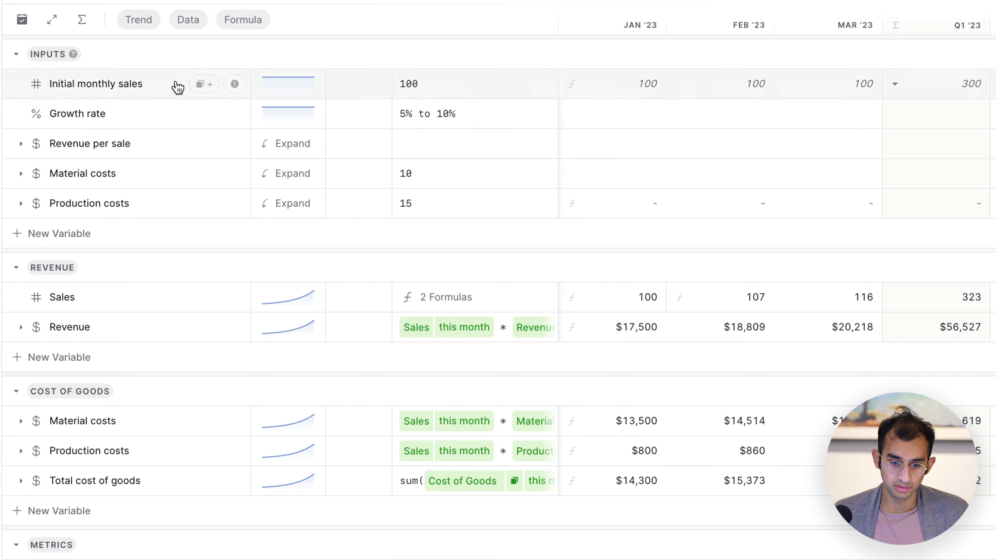
# Break down the Initial monthly sales input by the Product category and set its Coffee Beans value to 100
pyautogui.click(197, 86)
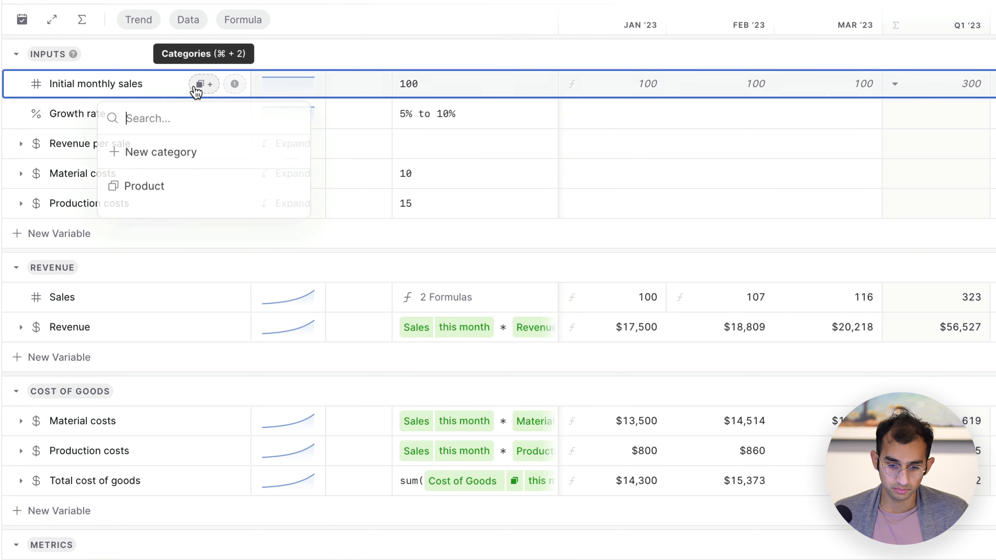
pyautogui.click(170, 188)
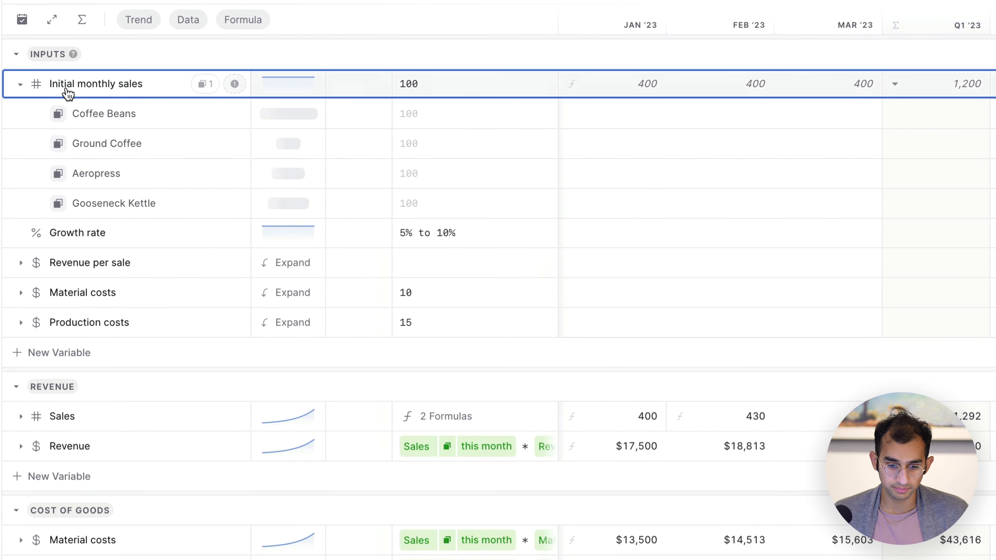
pyautogui.click(436, 126)
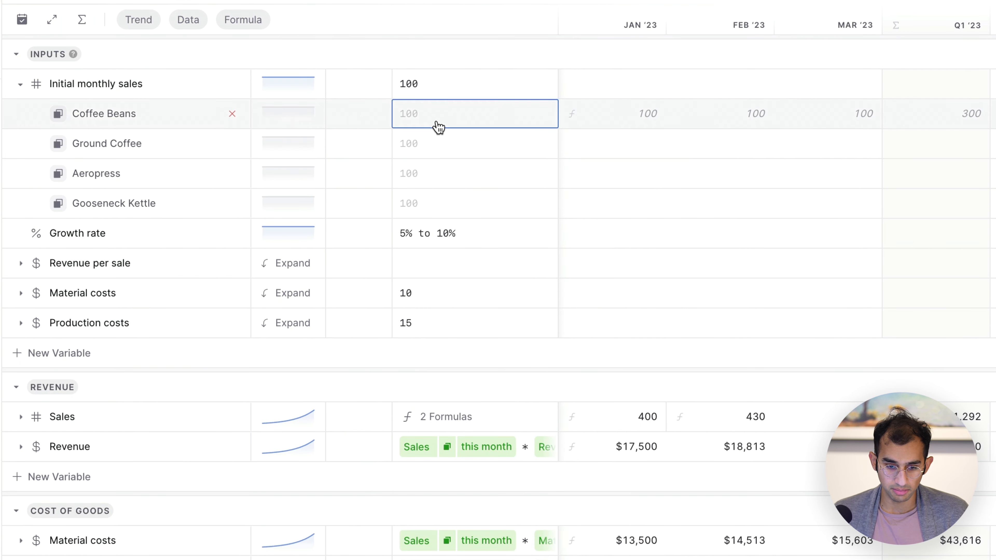
pyautogui.click(450, 156)
pyautogui.click(453, 124)
pyautogui.write('100')
pyautogui.press('Return')
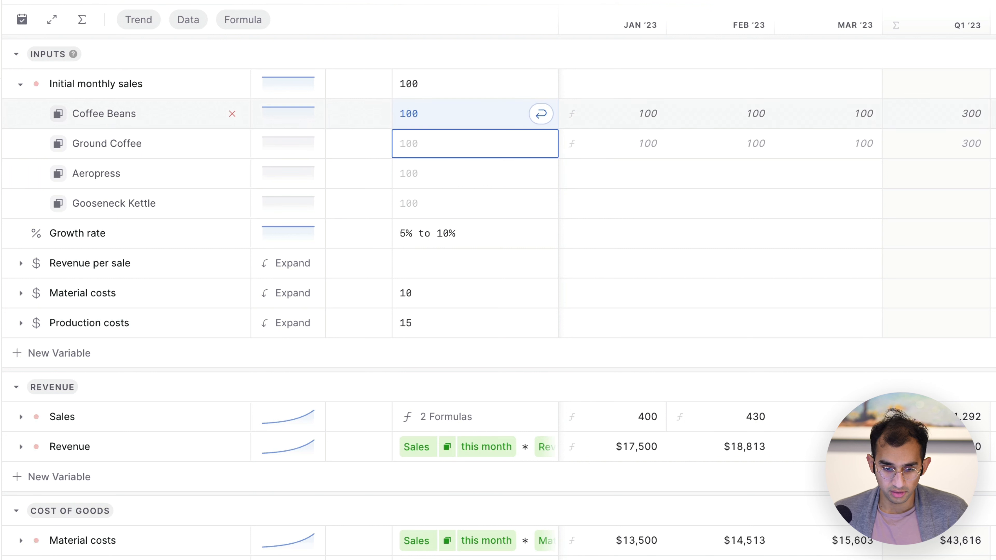
# Set Initial monthly sales to 150 for Ground Coffee, 20 for Aeropress and 5 for Gooseneck Kettle, and collapse the breakdown
pyautogui.write('150')
pyautogui.press('Return')
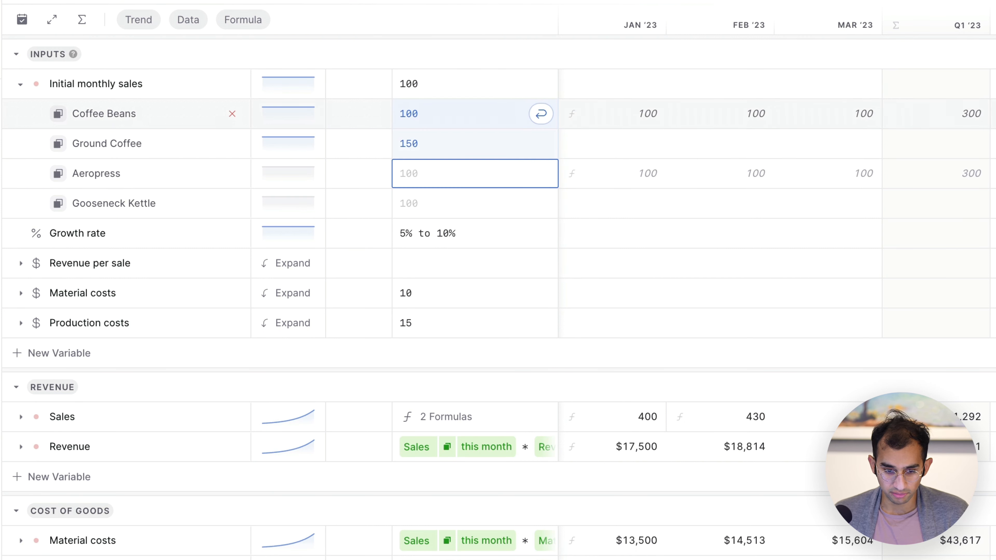
pyautogui.write('20')
pyautogui.press('Return')
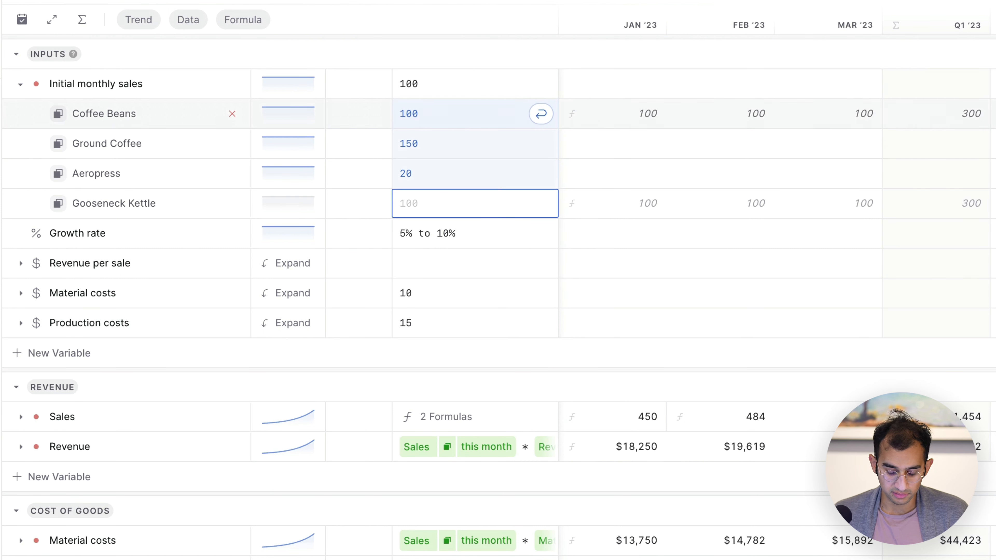
pyautogui.write('5')
pyautogui.press('Return')
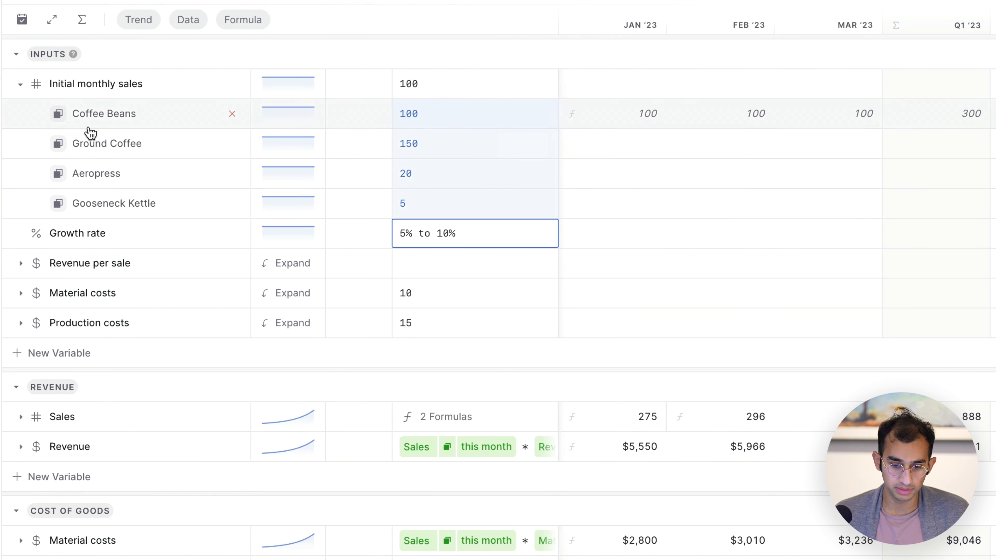
pyautogui.click(20, 84)
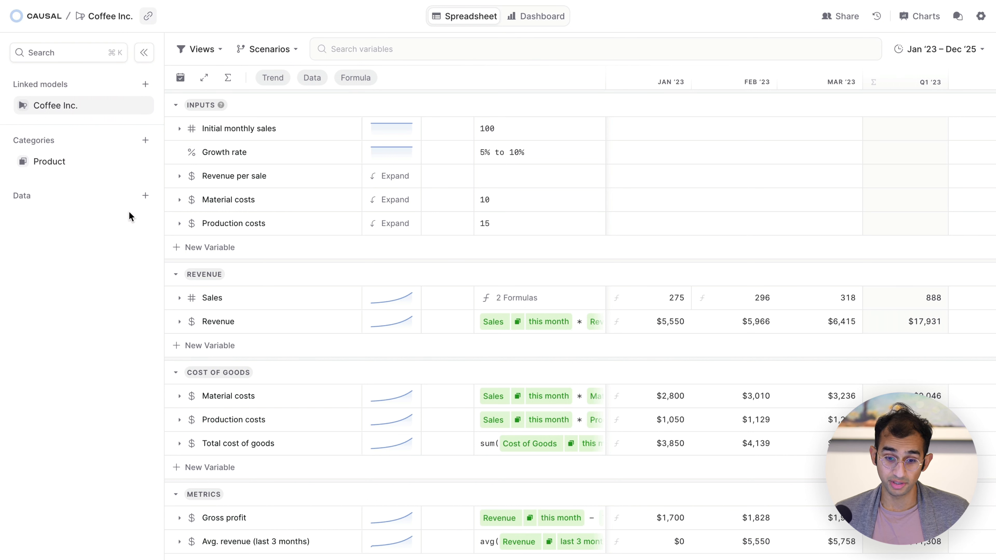
# Examine the product breakdowns of the Revenue per sale input and of the Sales and Revenue variables
pyautogui.click(179, 177)
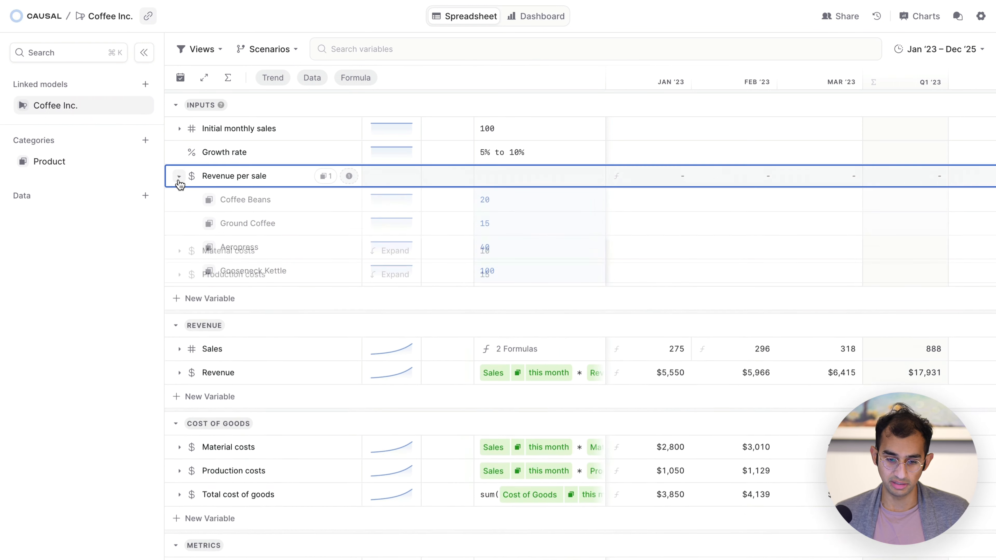
pyautogui.click(178, 177)
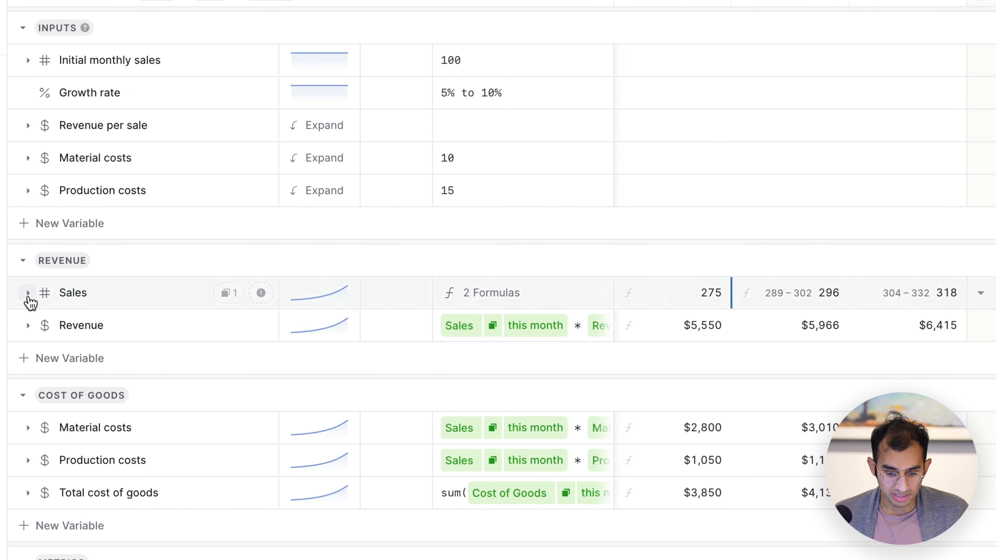
pyautogui.click(27, 293)
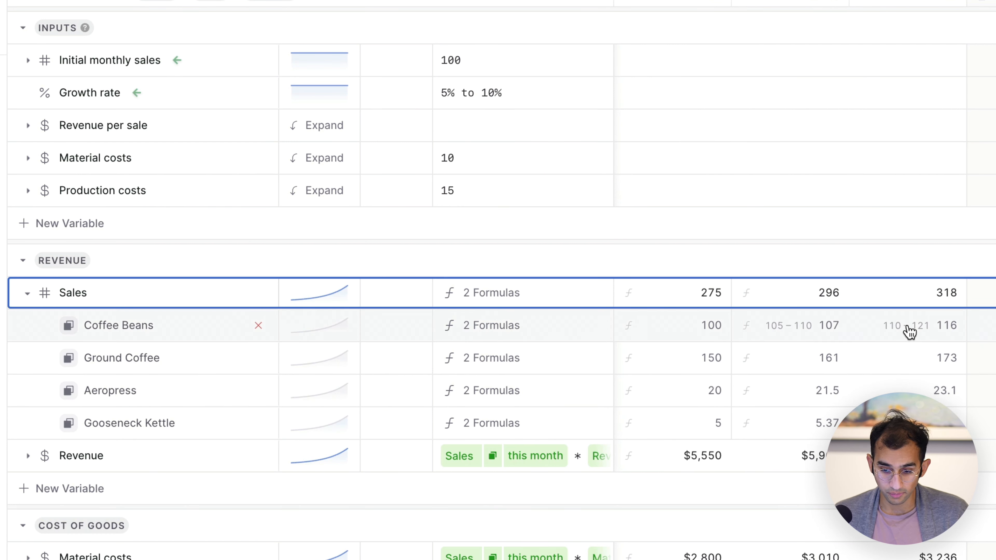
pyautogui.click(28, 456)
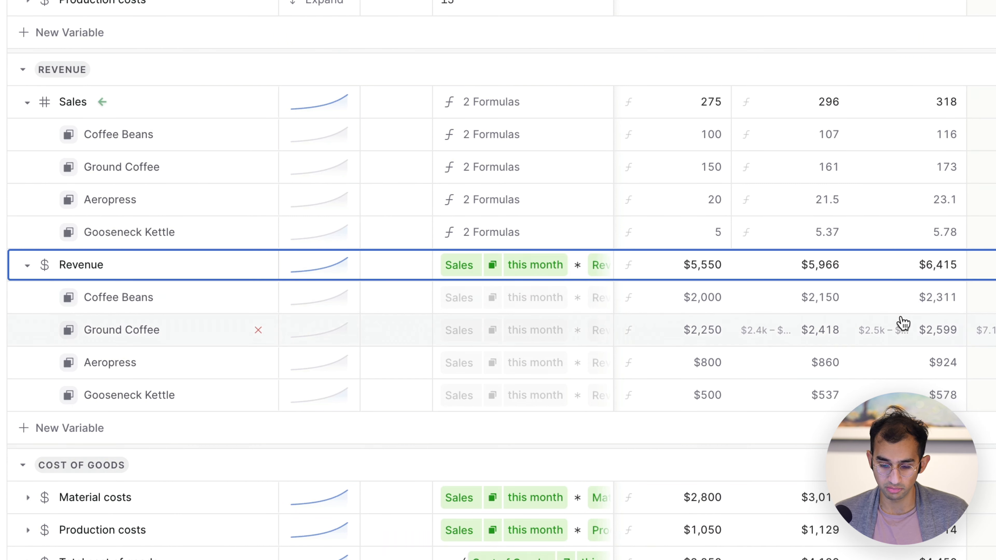
pyautogui.press('Escape')
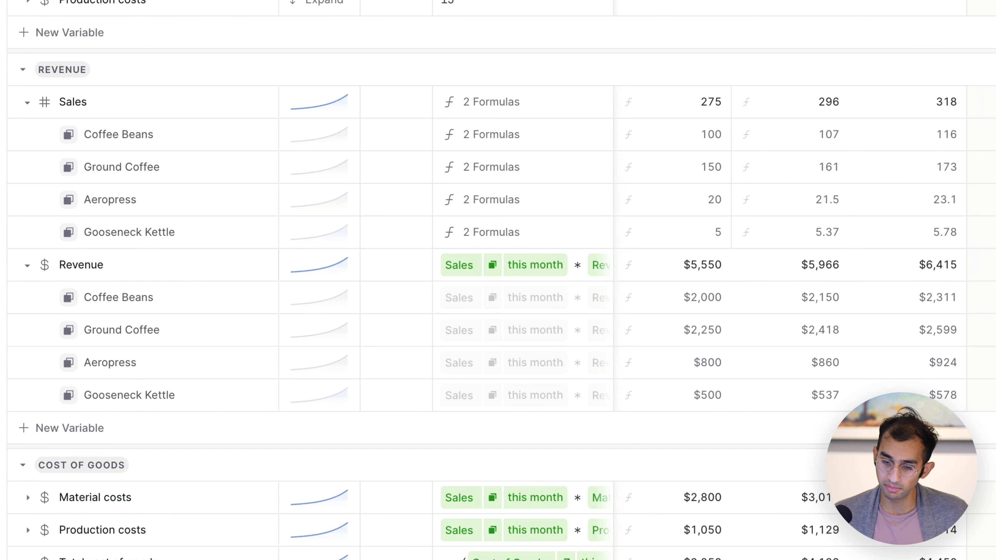
# Check the Revenue formula against the Revenue per sale product values, and collapse the Revenue per sale, Sales and Revenue breakdowns
pyautogui.click(569, 264)
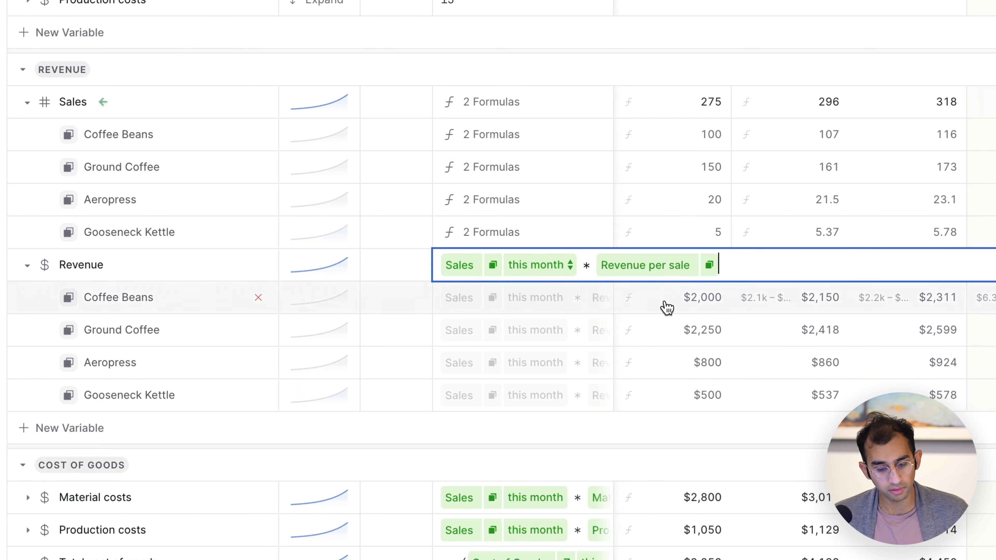
pyautogui.scroll(6, 616, 538)
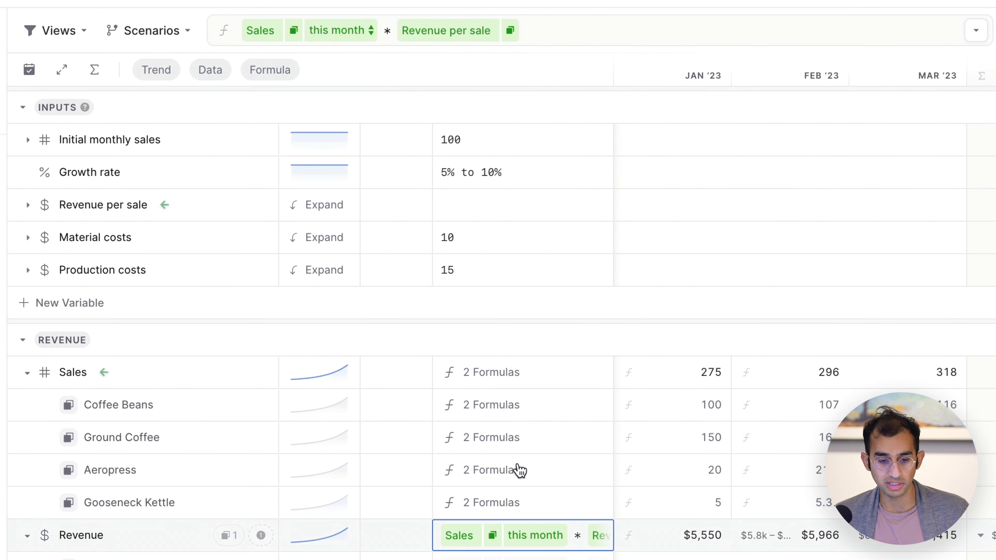
pyautogui.click(27, 207)
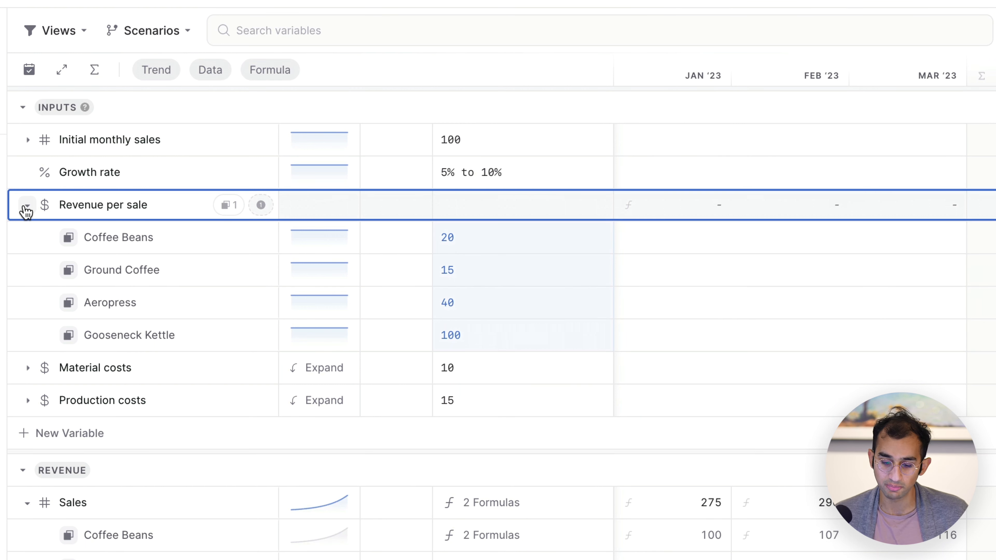
pyautogui.click(26, 208)
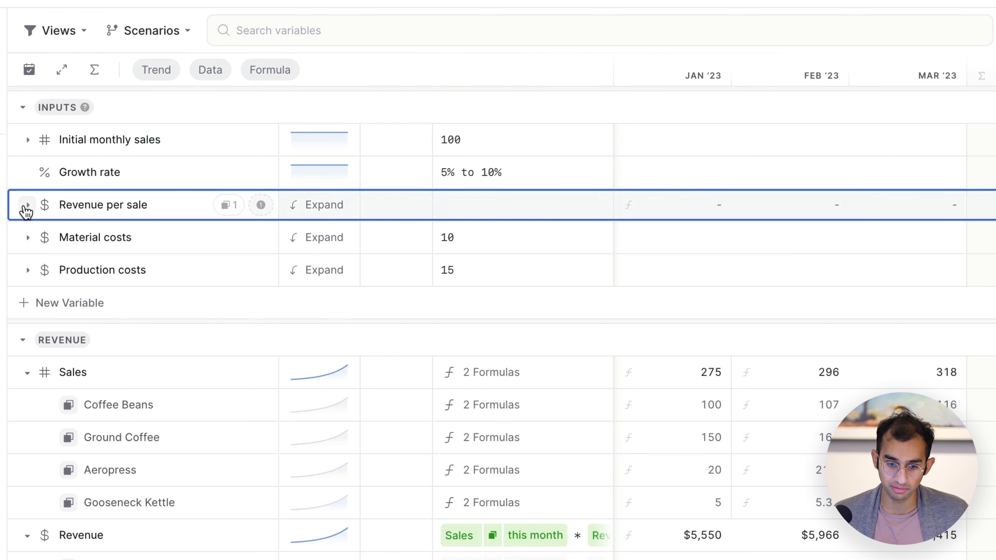
pyautogui.click(27, 372)
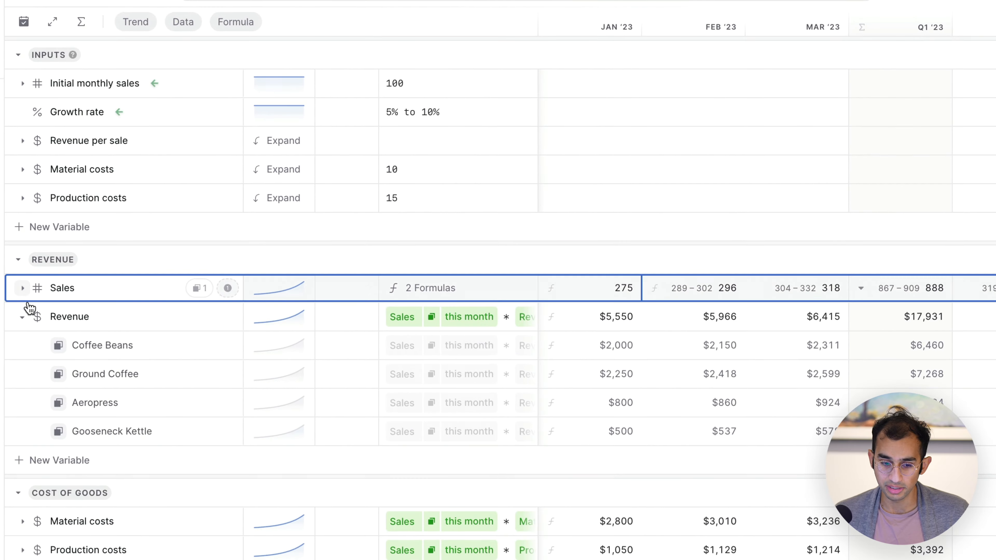
pyautogui.click(27, 405)
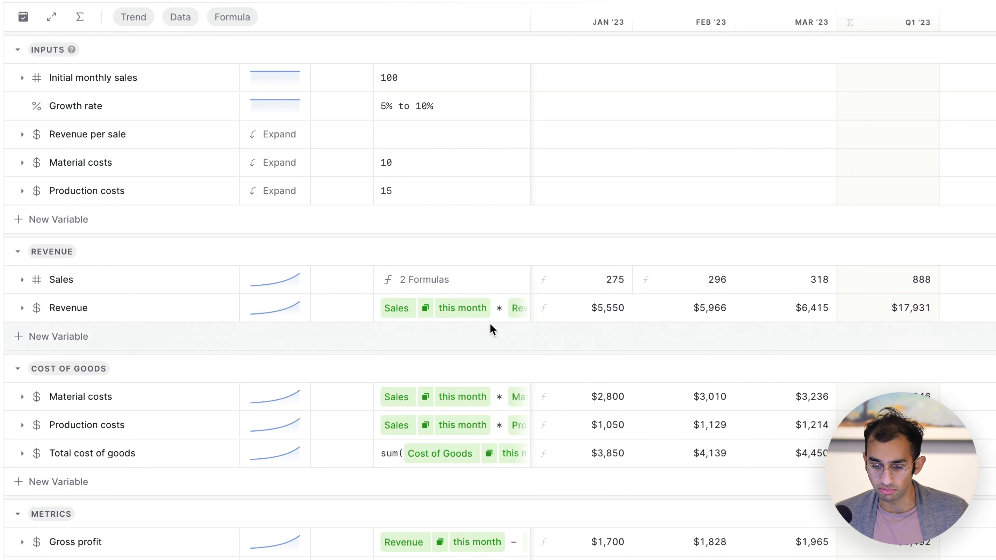
# Review the Revenue and Material costs formulas and the product breakdowns of Material costs, Production costs and Total cost of goods
pyautogui.click(487, 314)
pyautogui.click(486, 402)
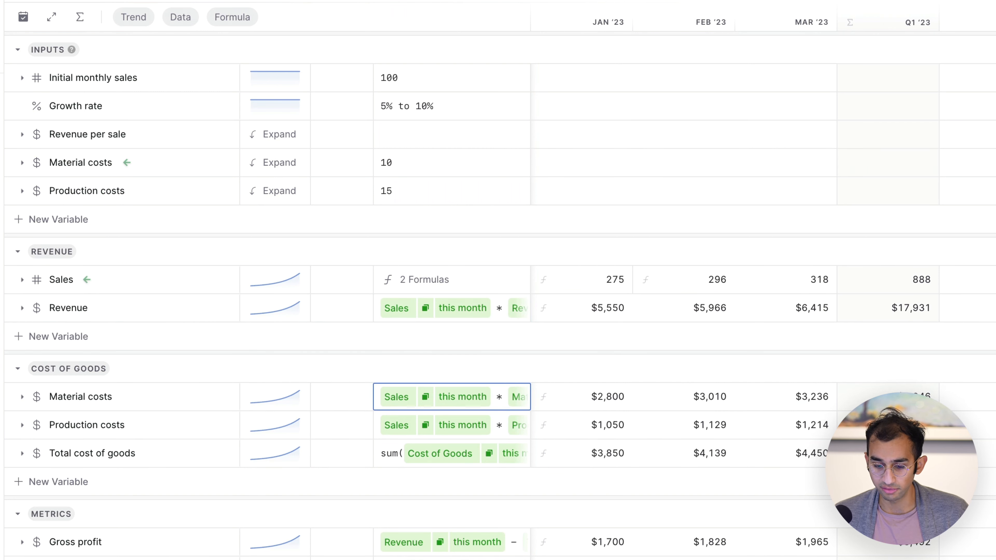
pyautogui.press('Escape')
pyautogui.click(18, 401)
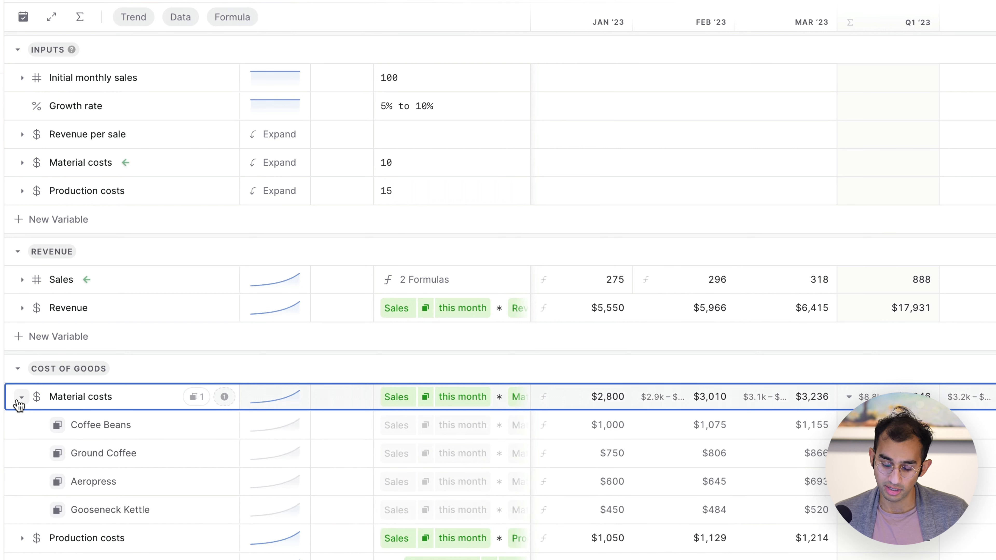
pyautogui.click(19, 401)
pyautogui.click(21, 426)
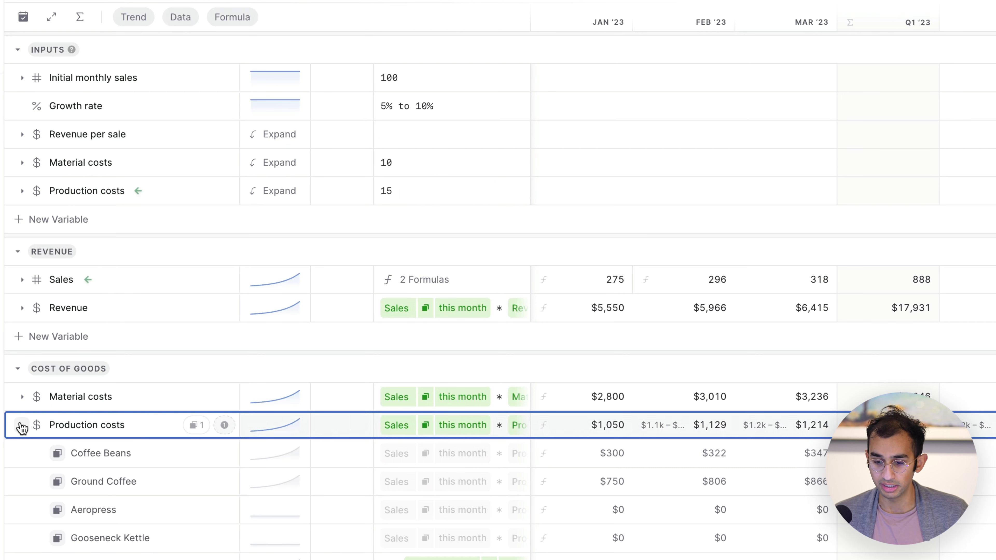
pyautogui.click(21, 427)
pyautogui.click(22, 455)
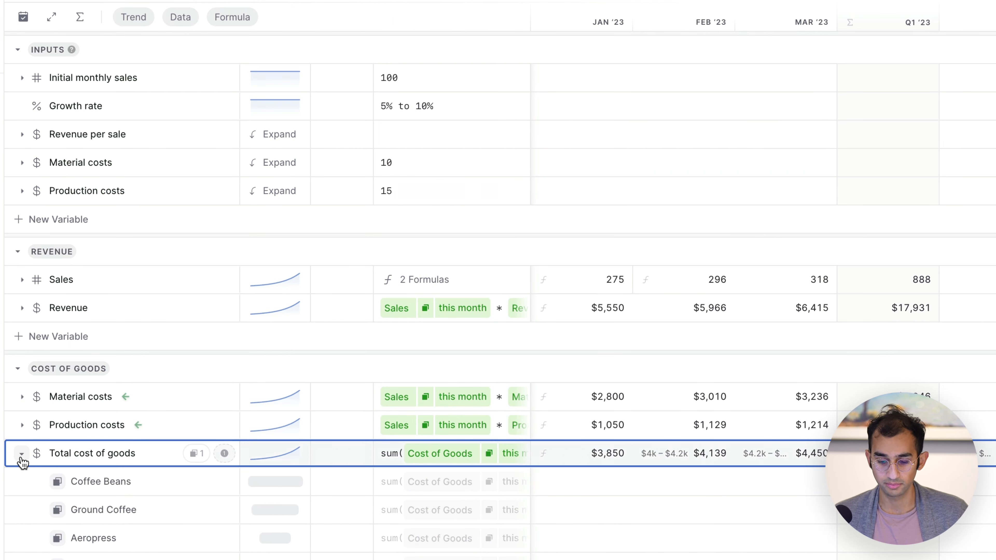
pyautogui.click(22, 456)
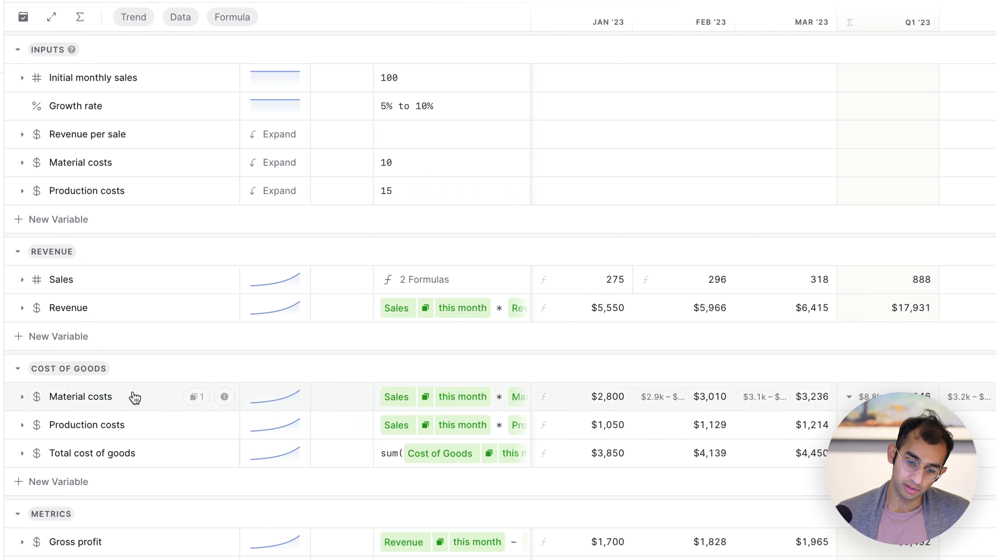
# Add a section named Operational Expenses below Cost of Goods and expand it
pyautogui.click(129, 369)
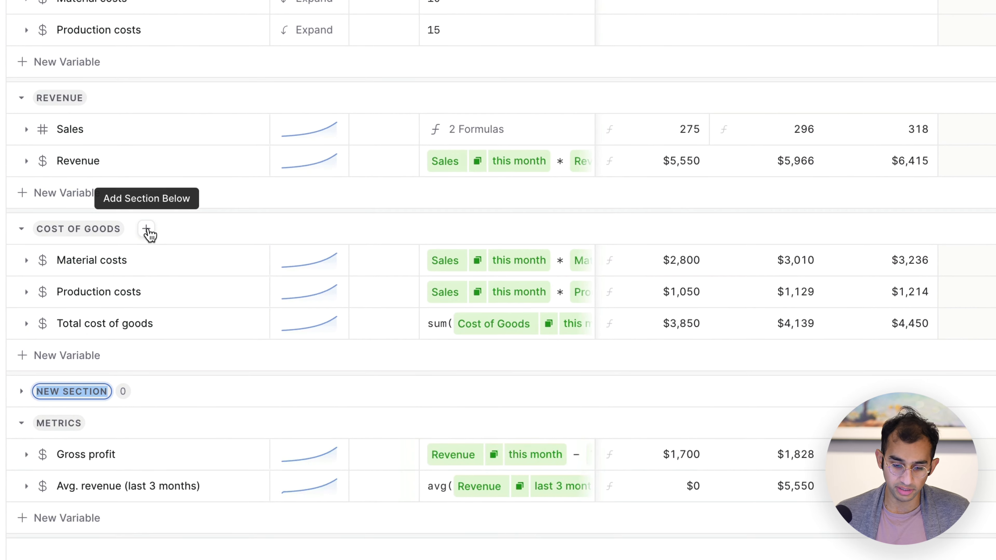
pyautogui.write('Operational Expenses')
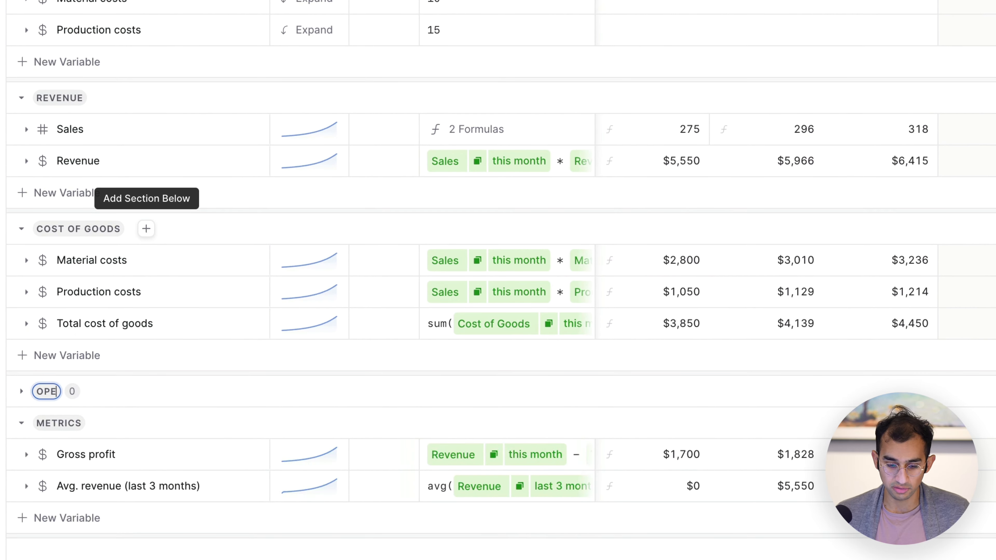
pyautogui.press('Return')
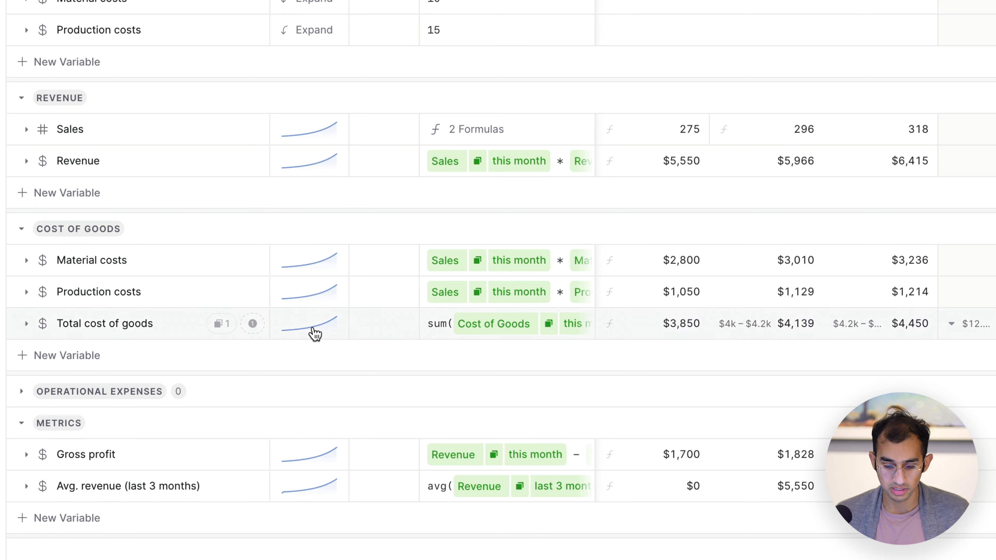
pyautogui.click(318, 393)
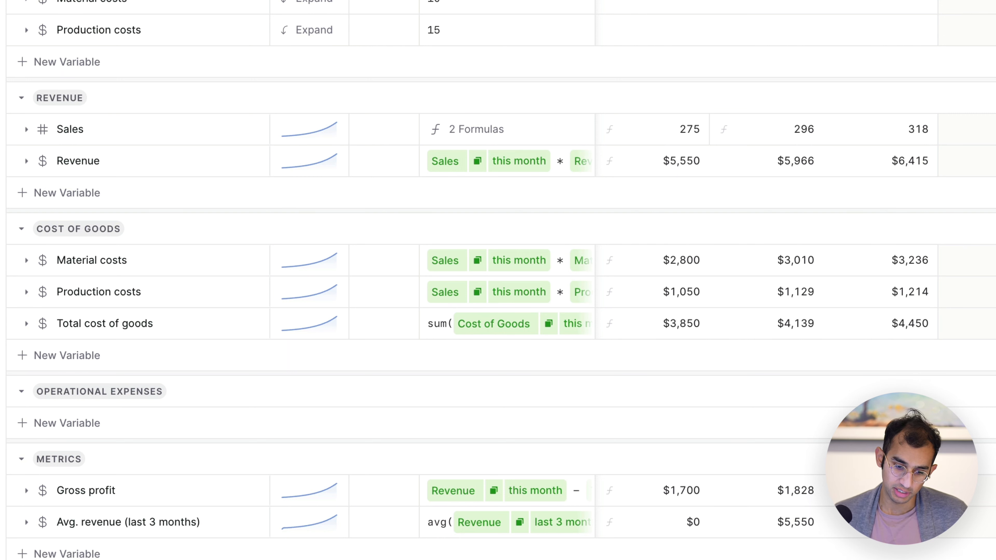
# Add a Rent variable to the Inputs section with a value of $5000
pyautogui.scroll(6, 60, 336)
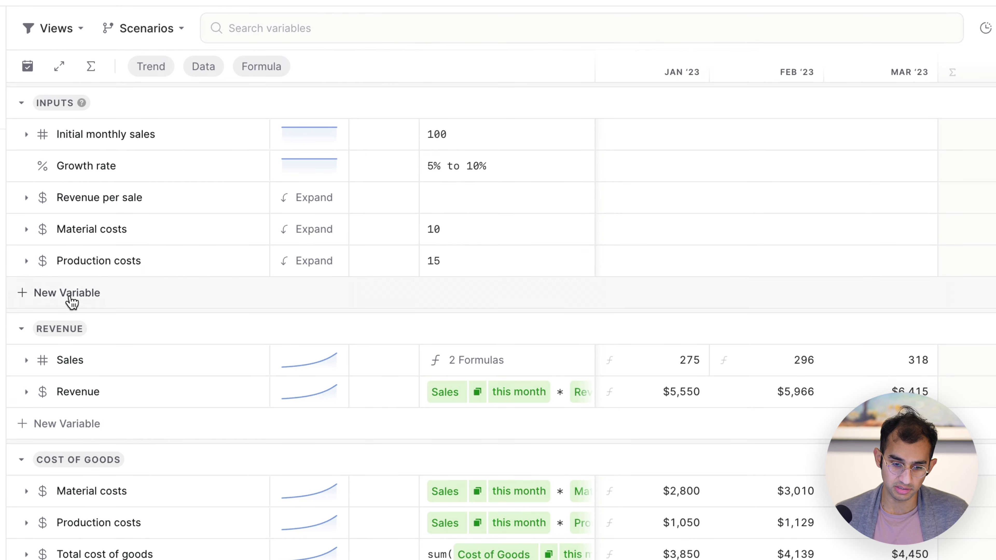
pyautogui.click(71, 300)
pyautogui.write('Rent')
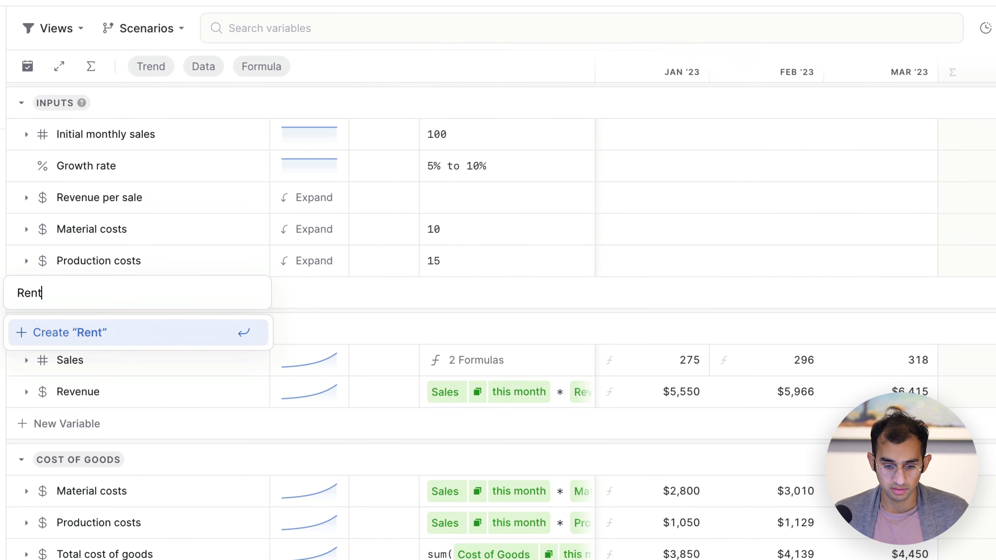
pyautogui.press('Return')
pyautogui.write('$5000')
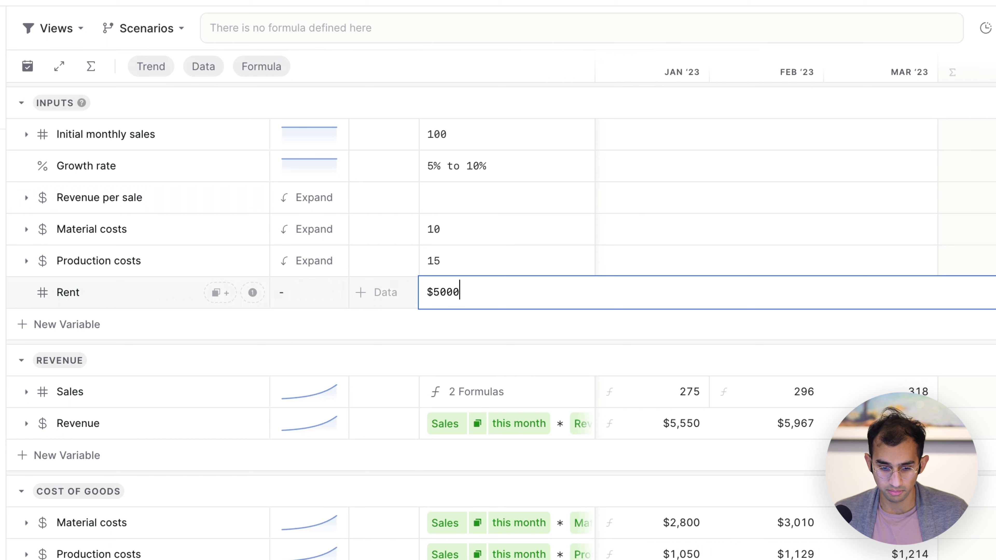
pyautogui.press('Return')
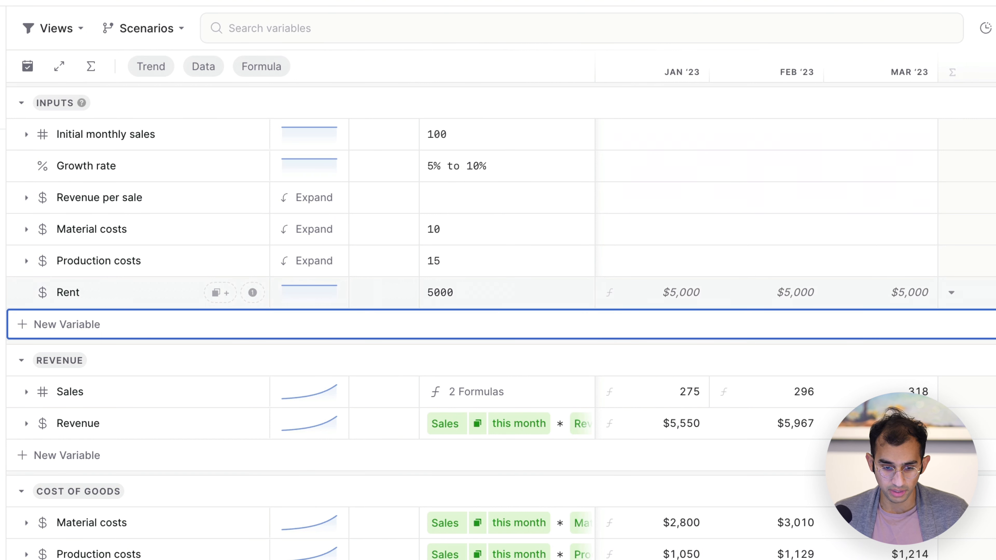
# Add a Payroll costs variable below Rent in the Inputs section with a value of $3000
pyautogui.write('Payroll costs')
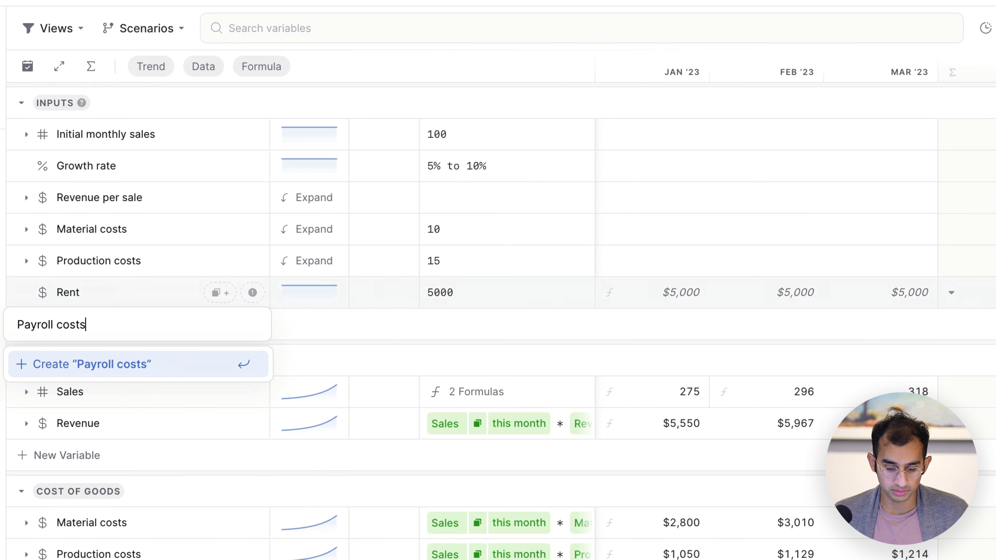
pyautogui.press('Return')
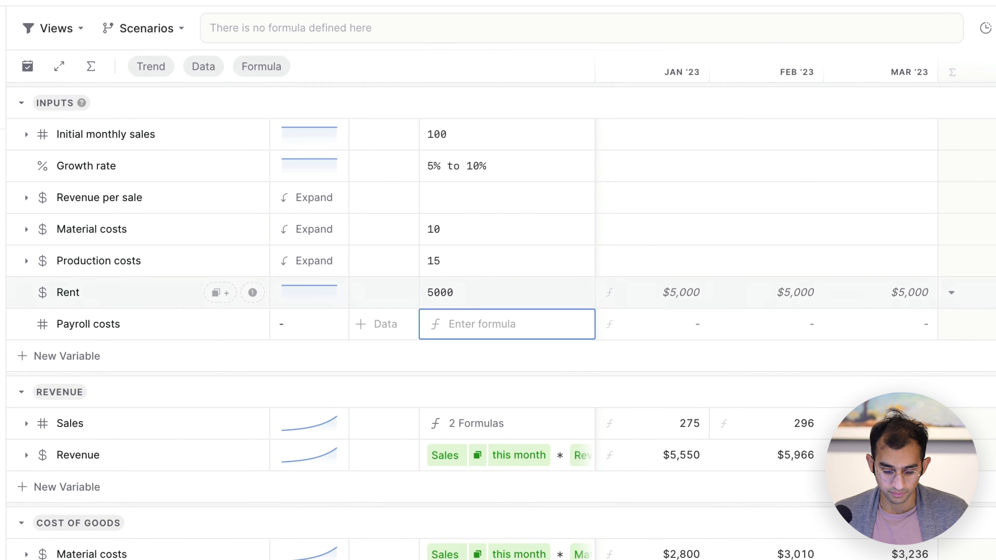
pyautogui.write('$3000')
pyautogui.press('Return')
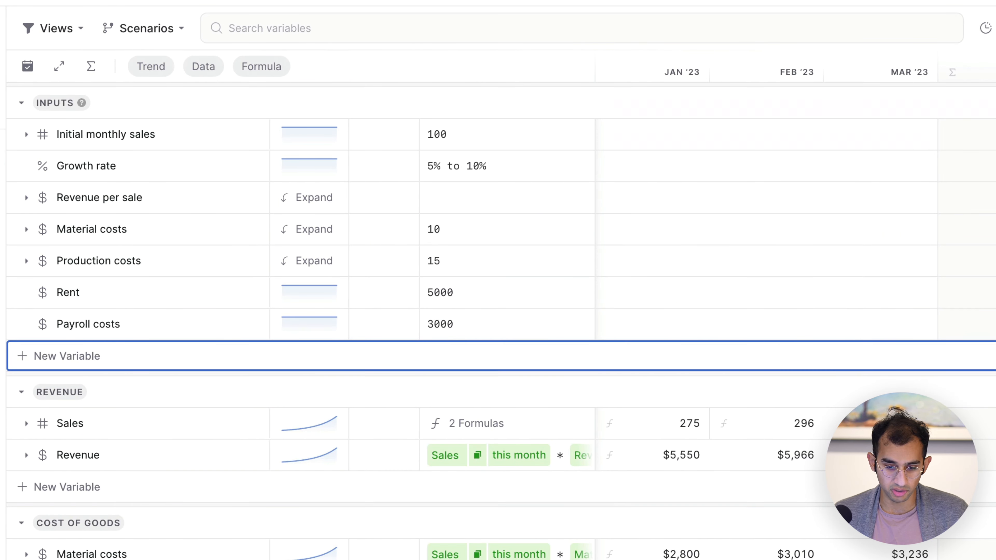
# Set Rent to 6000 from January 2024 and extend that value through all following months
pyautogui.hscroll(15, 722, 309)
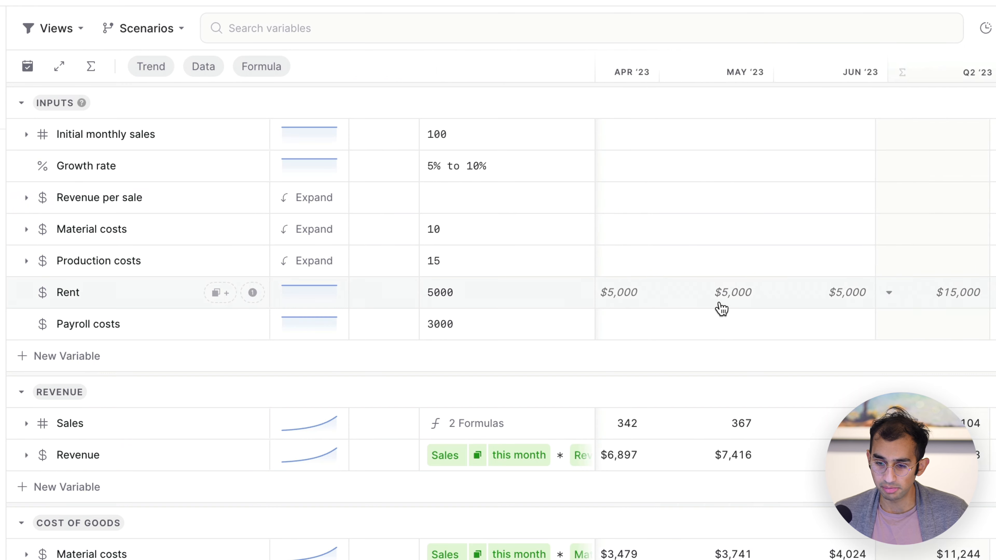
pyautogui.hscroll(5, 721, 309)
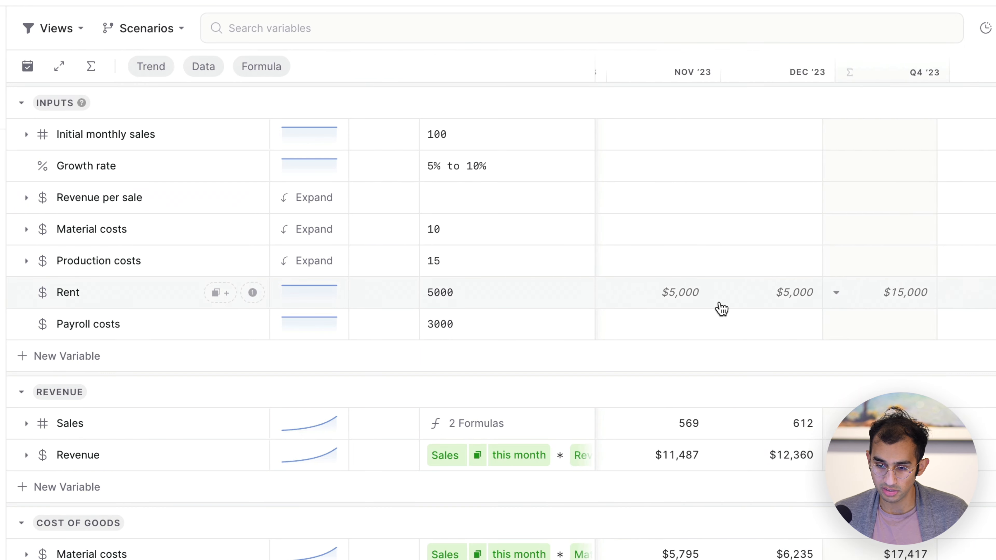
pyautogui.click(826, 300)
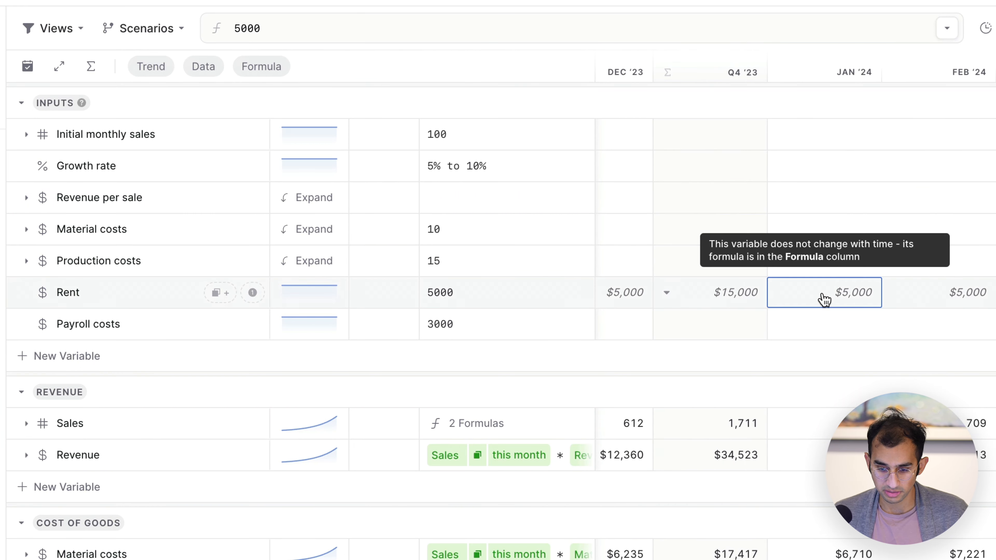
pyautogui.write('6000')
pyautogui.press('Return')
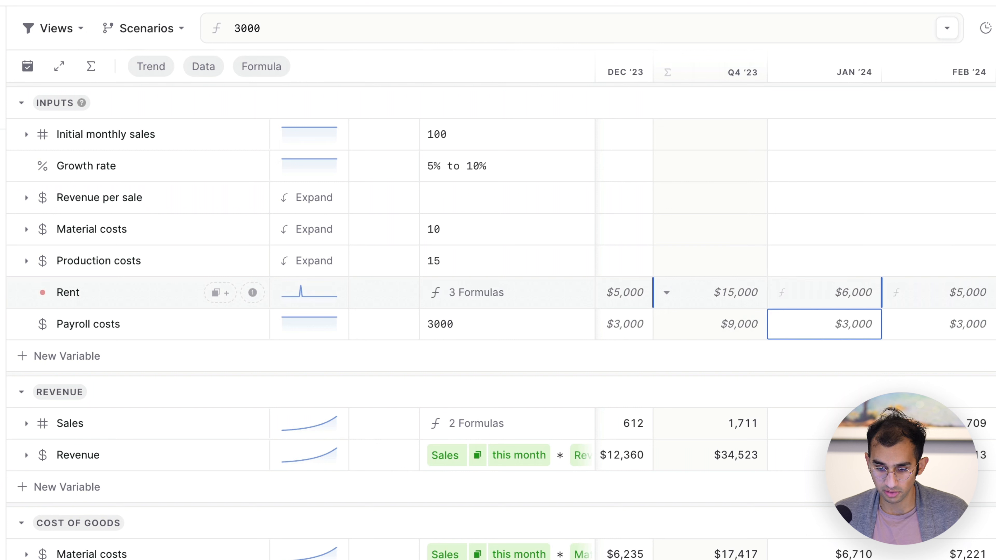
pyautogui.click(839, 293)
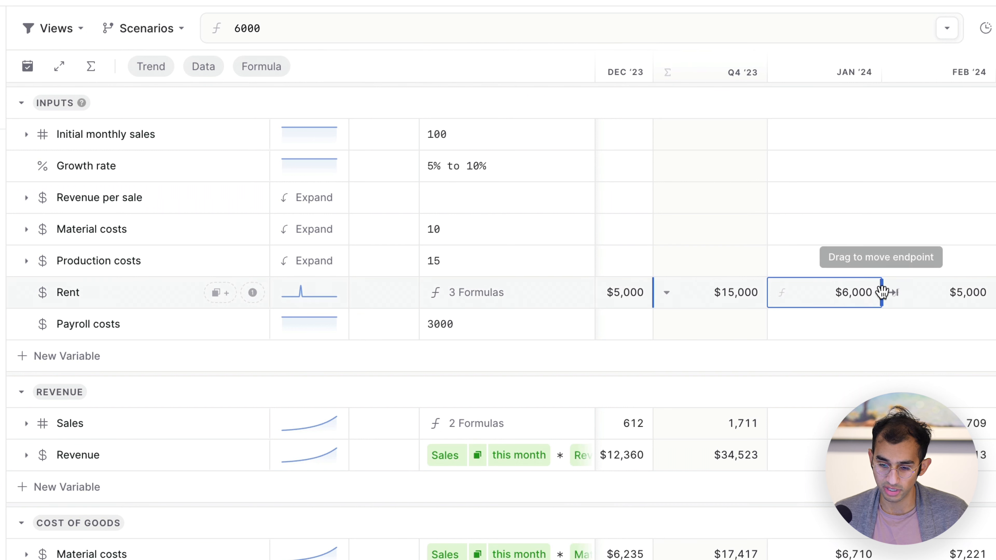
pyautogui.click(897, 300)
pyautogui.click(846, 296)
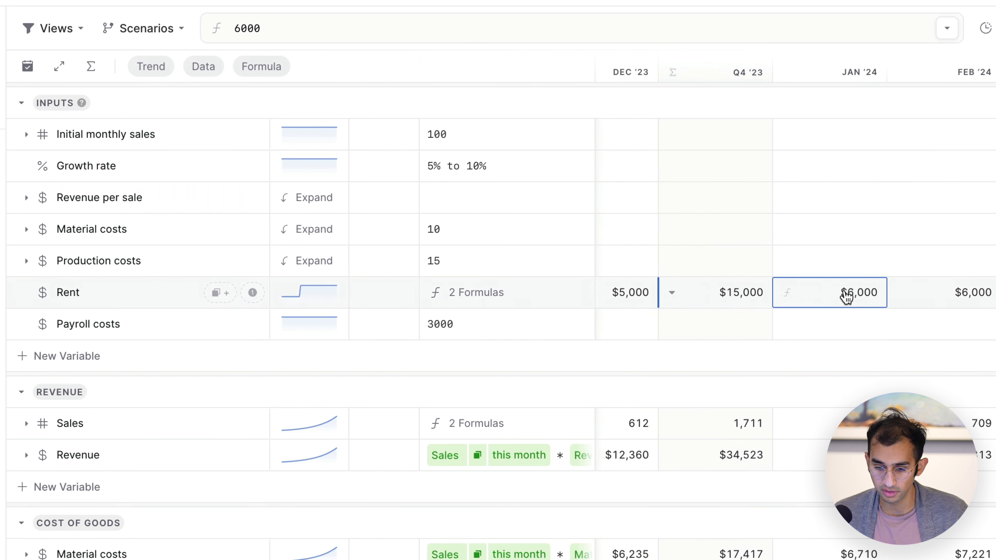
# Set Payroll costs to 3500 from January 2024 and extend that value through all following months
pyautogui.click(821, 326)
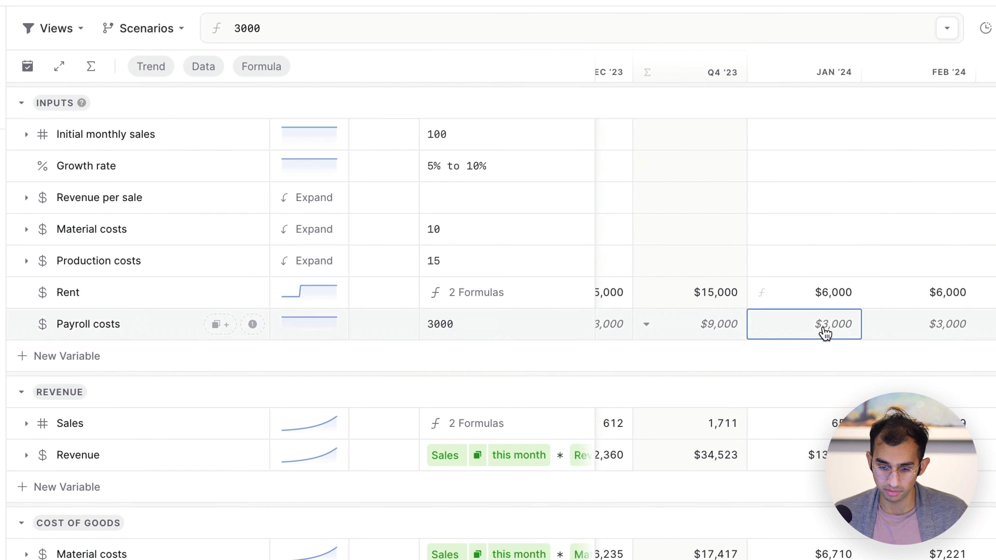
pyautogui.write('350')
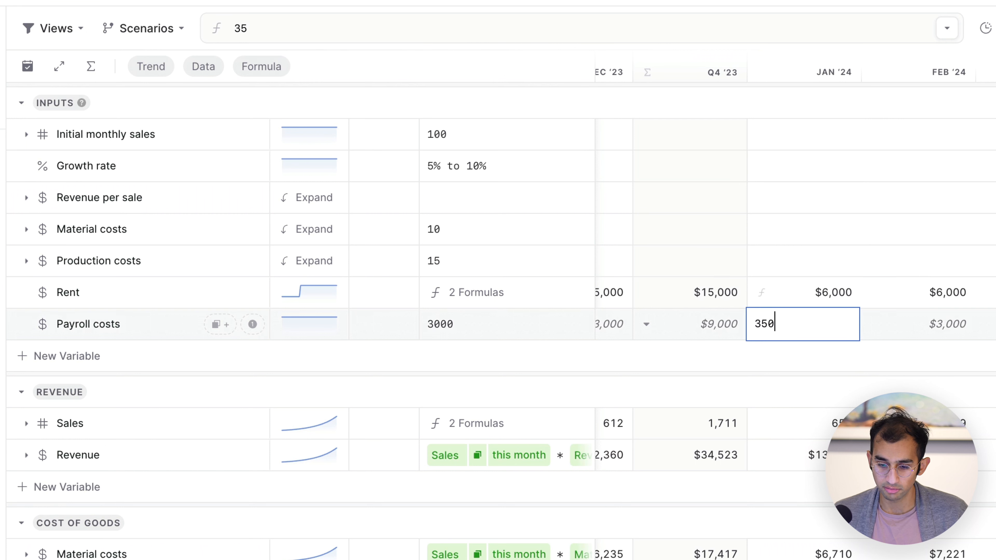
pyautogui.write('0')
pyautogui.press('Return')
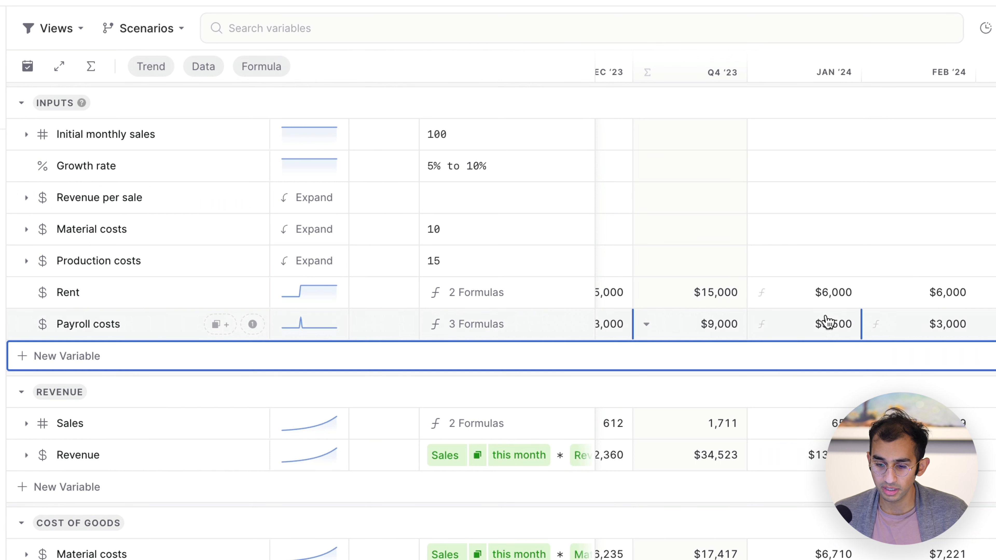
pyautogui.click(827, 324)
pyautogui.click(871, 328)
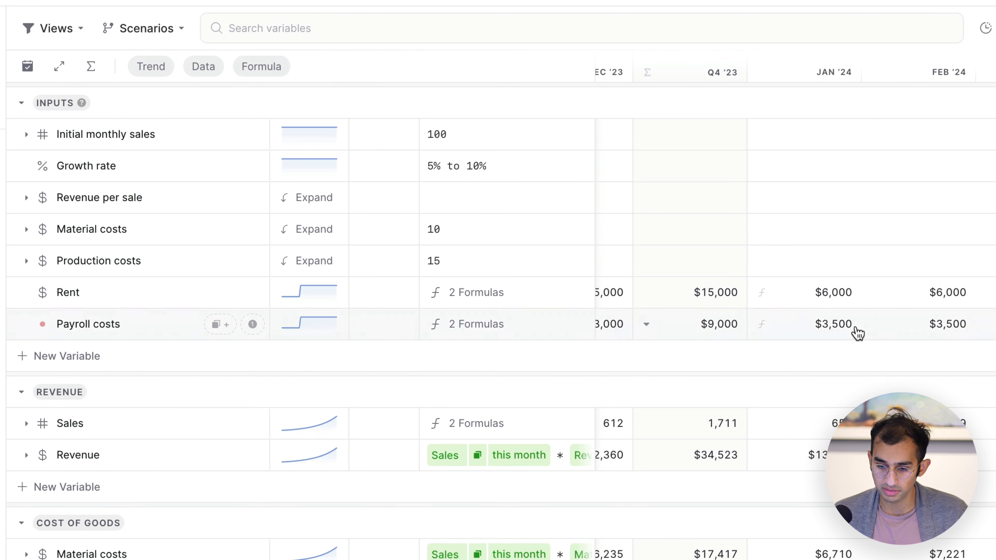
pyautogui.click(170, 302)
pyautogui.click(165, 321)
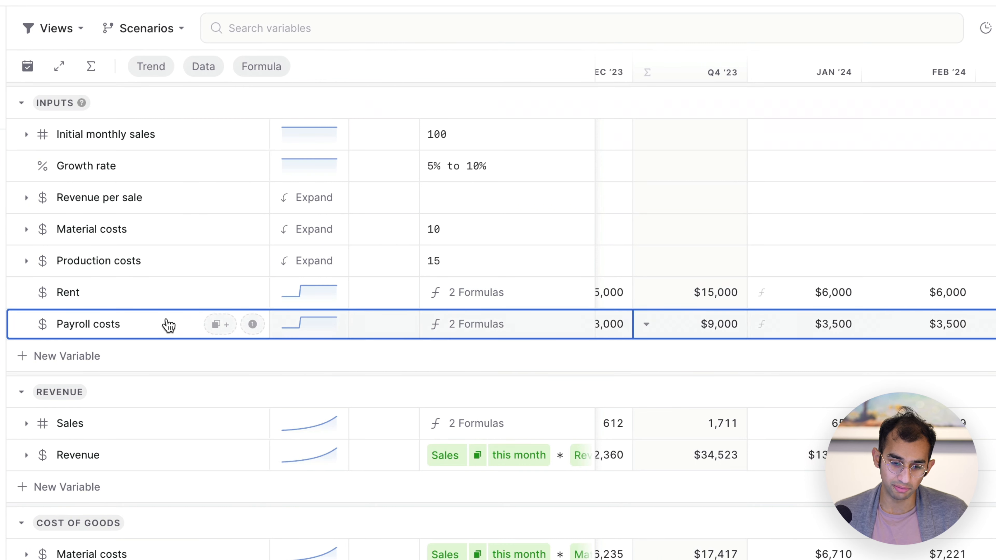
pyautogui.click(3, 411)
# Add a variable named Total operating expenses to the Operational Expenses section
pyautogui.scroll(-8, 7, 422)
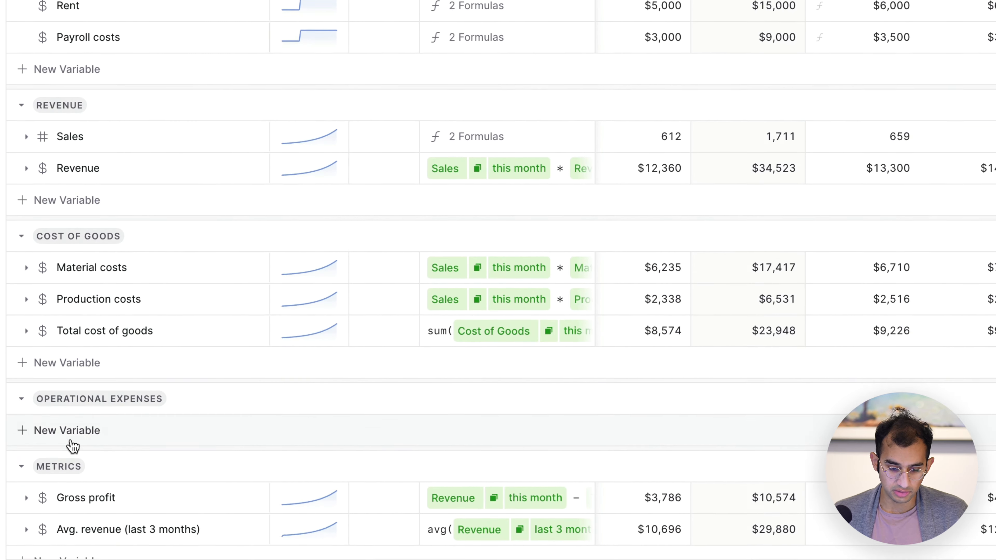
pyautogui.click(69, 422)
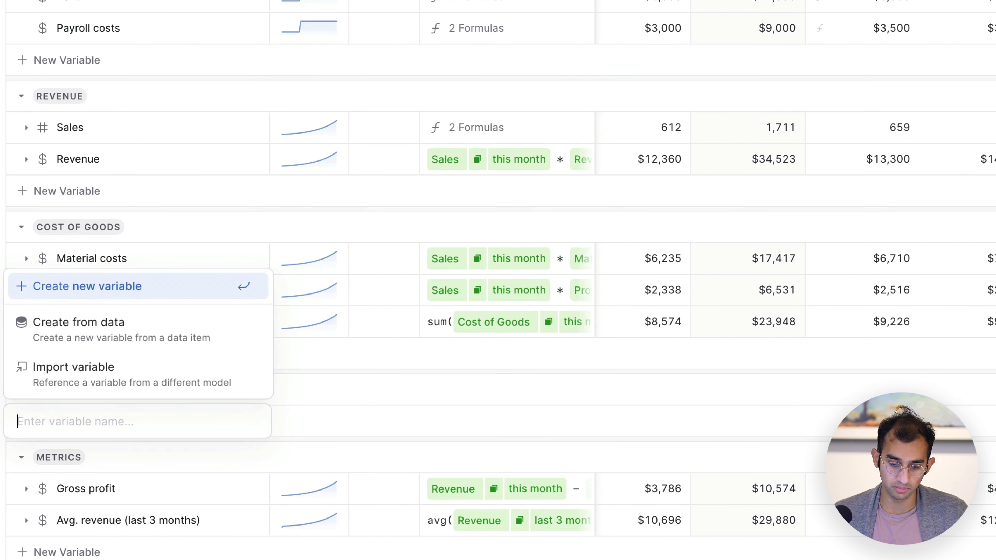
pyautogui.write('Total op')
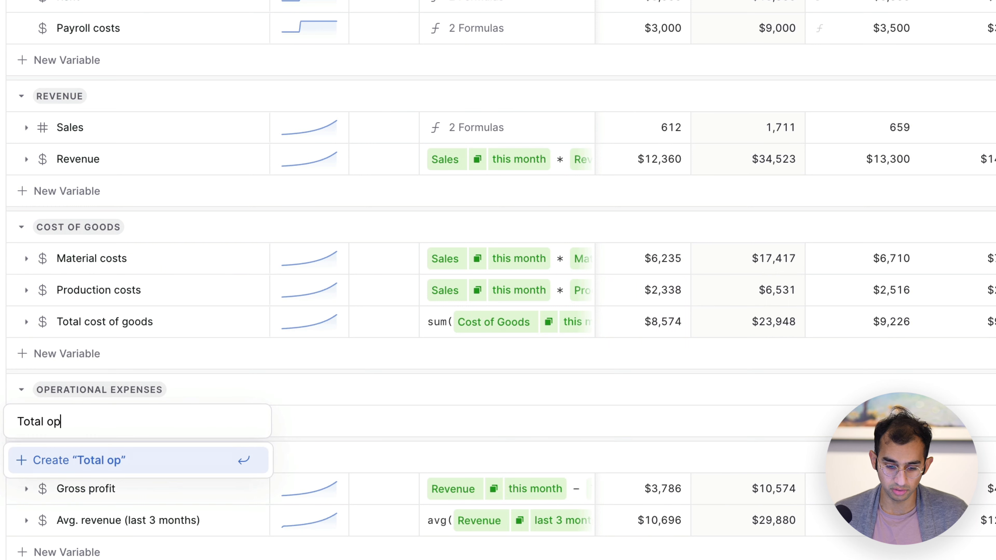
pyautogui.write('erating expenses')
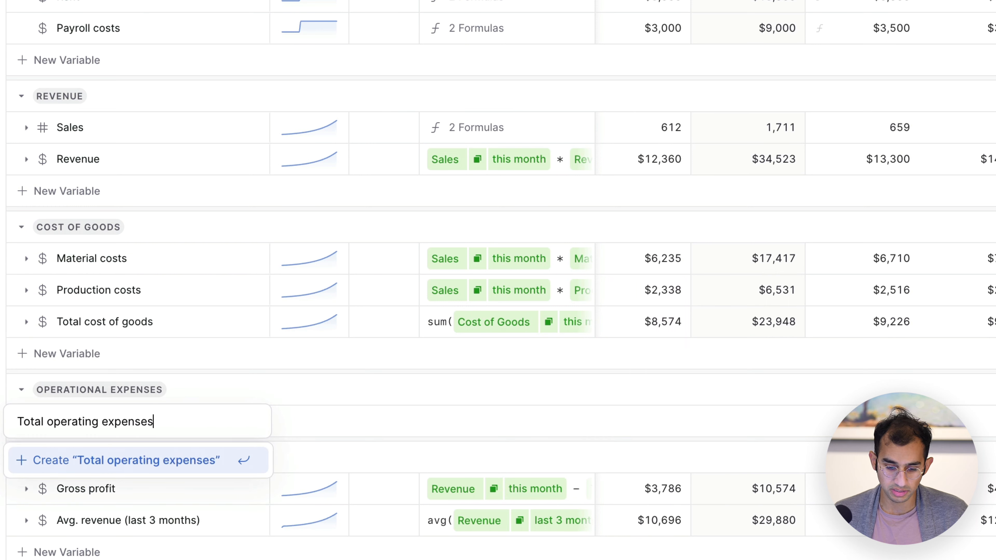
pyautogui.press('Return')
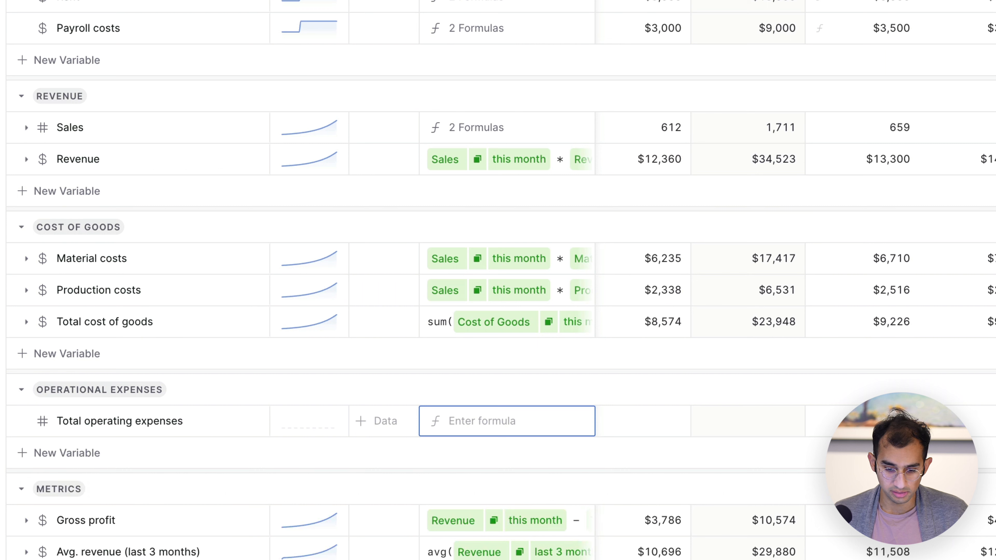
# Define Total operating expenses as this month's Rent plus this month's Payroll costs
pyautogui.write('rent')
pyautogui.press('Return')
pyautogui.write('+ payro')
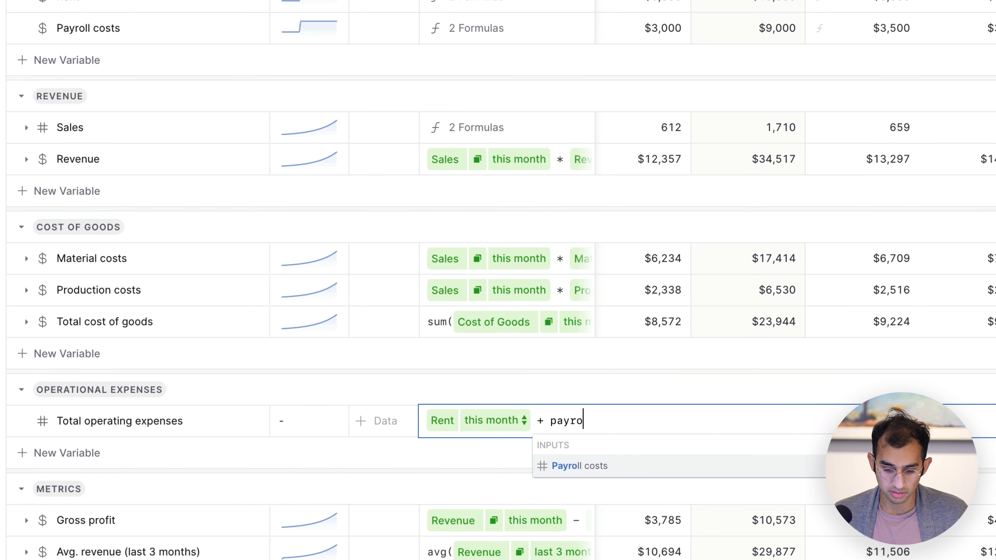
pyautogui.write('ll')
pyautogui.press('Return')
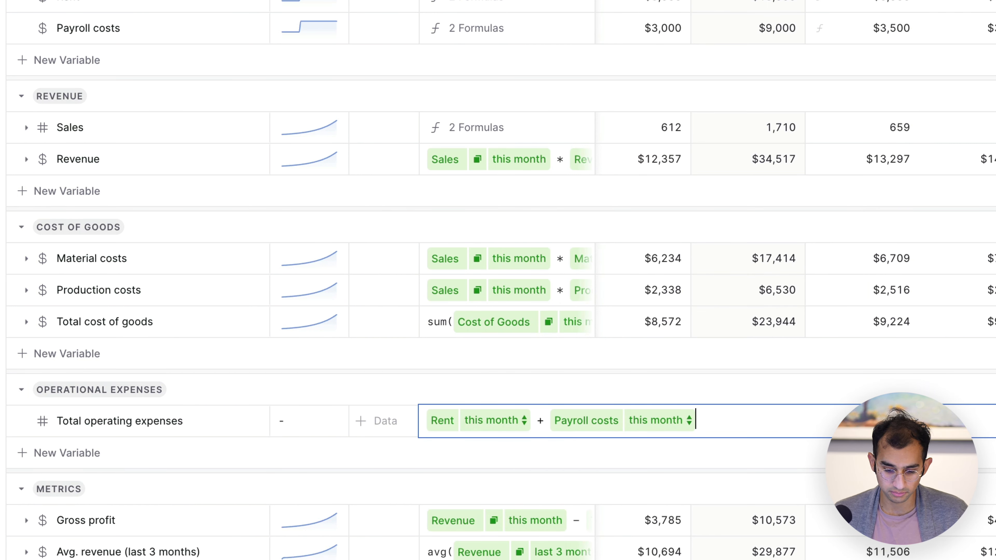
pyautogui.press('Return')
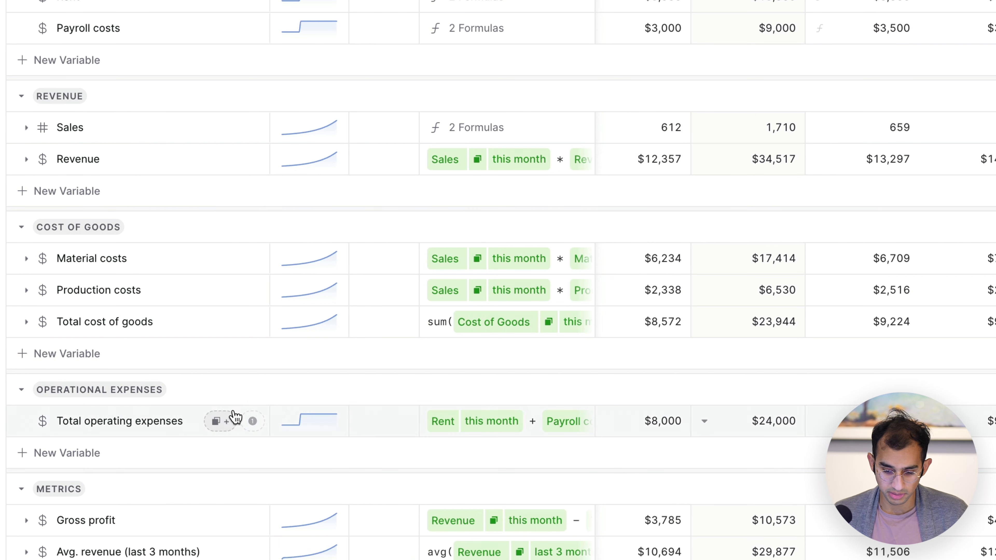
# Group Material costs and Production costs in the Inputs section under the name Cost of goods
pyautogui.scroll(6, 233, 403)
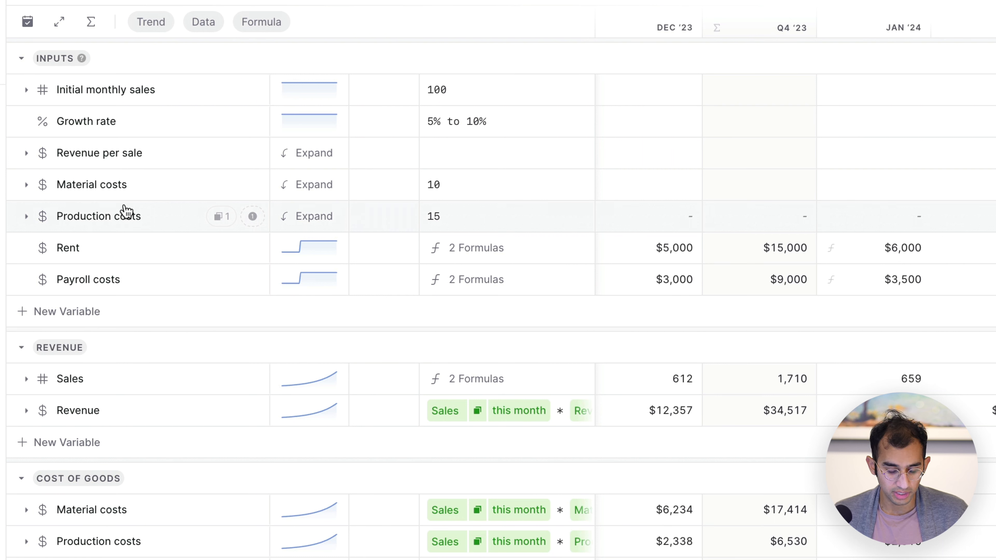
pyautogui.click(136, 190)
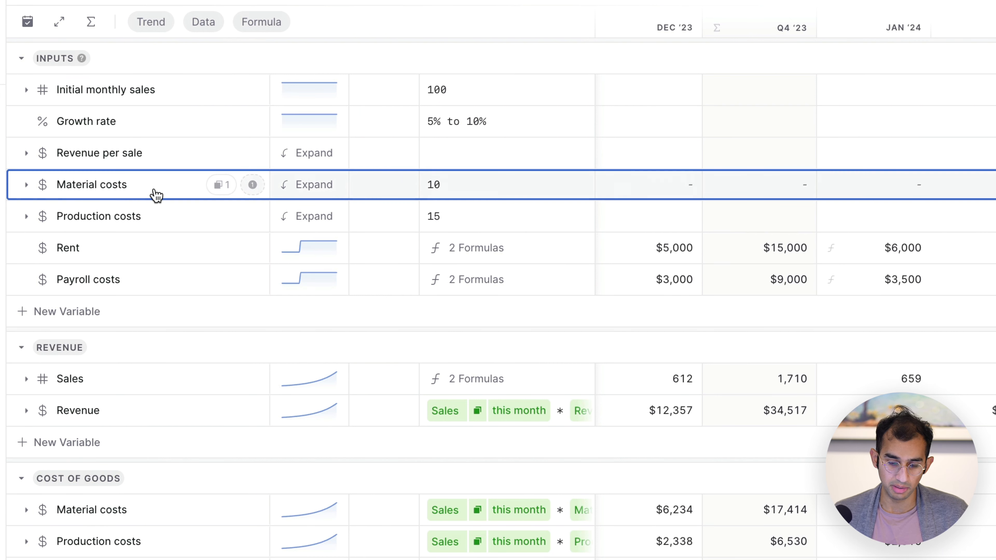
pyautogui.keyDown('shift'); pyautogui.click(161, 215); pyautogui.keyUp('shift')
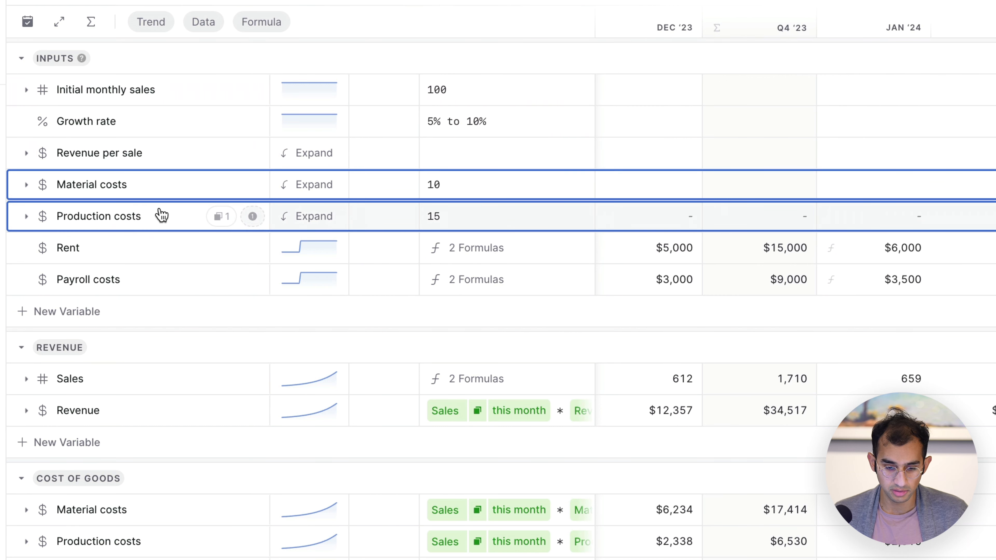
pyautogui.rightClick(160, 216)
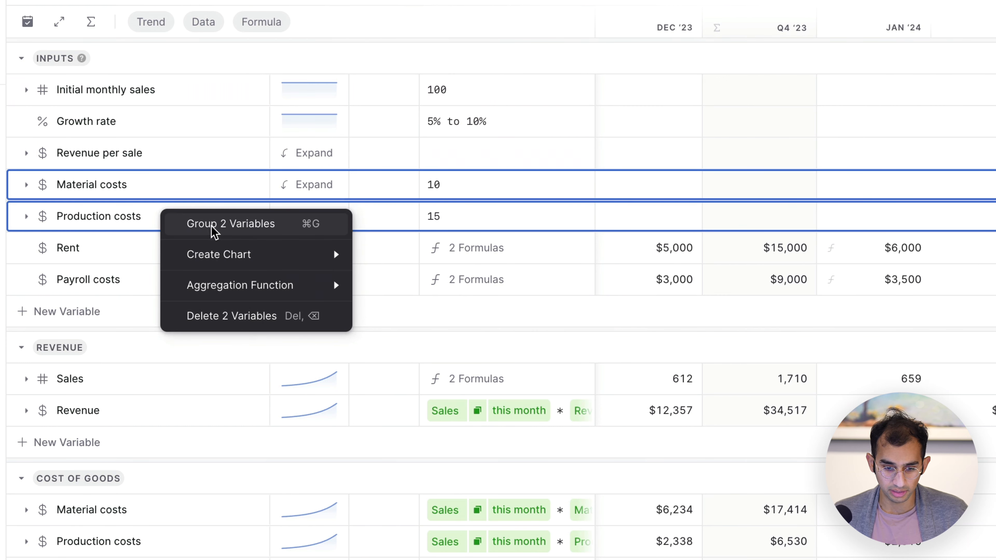
pyautogui.click(217, 230)
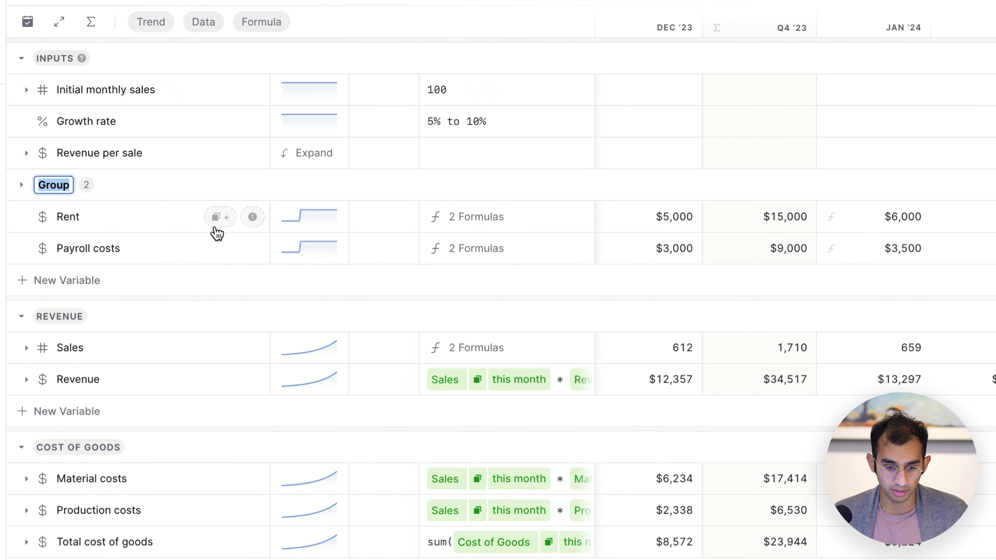
pyautogui.write('Cost o')
pyautogui.write('f goods')
pyautogui.press('Return')
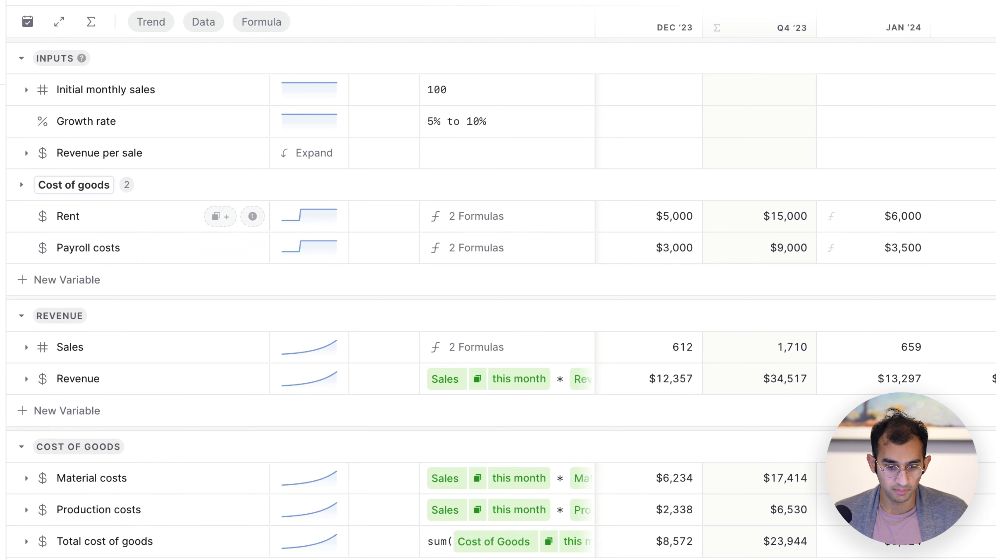
# Group Rent and Payroll costs in the Inputs section under the name Operating expenses
pyautogui.click(151, 222)
pyautogui.keyDown('shift'); pyautogui.click(160, 250); pyautogui.keyUp('shift')
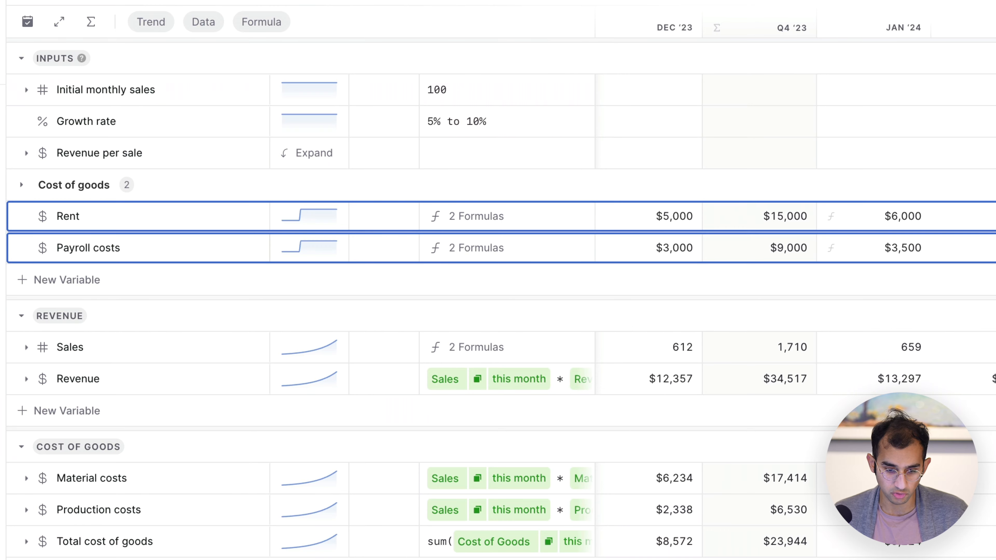
pyautogui.press('super+g')
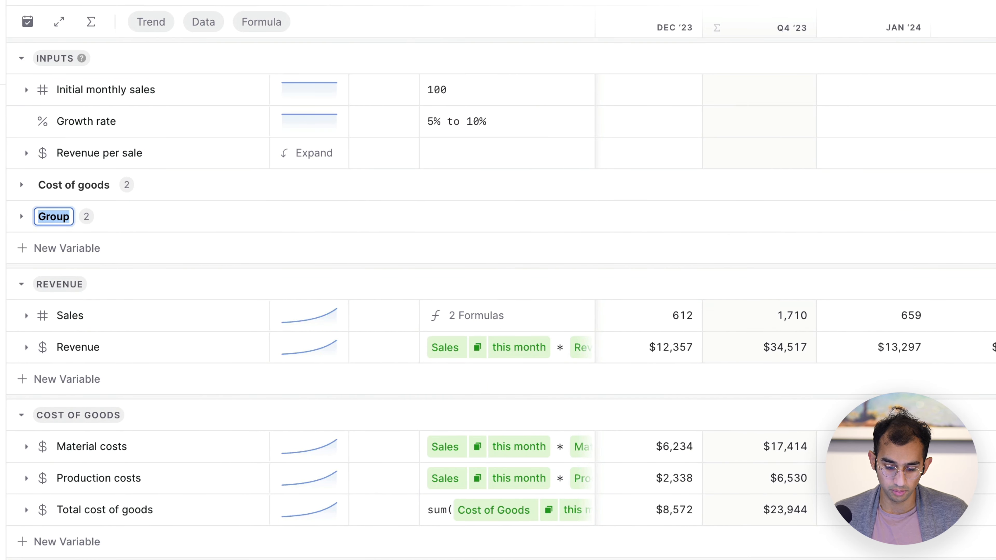
pyautogui.write('Operating expenses')
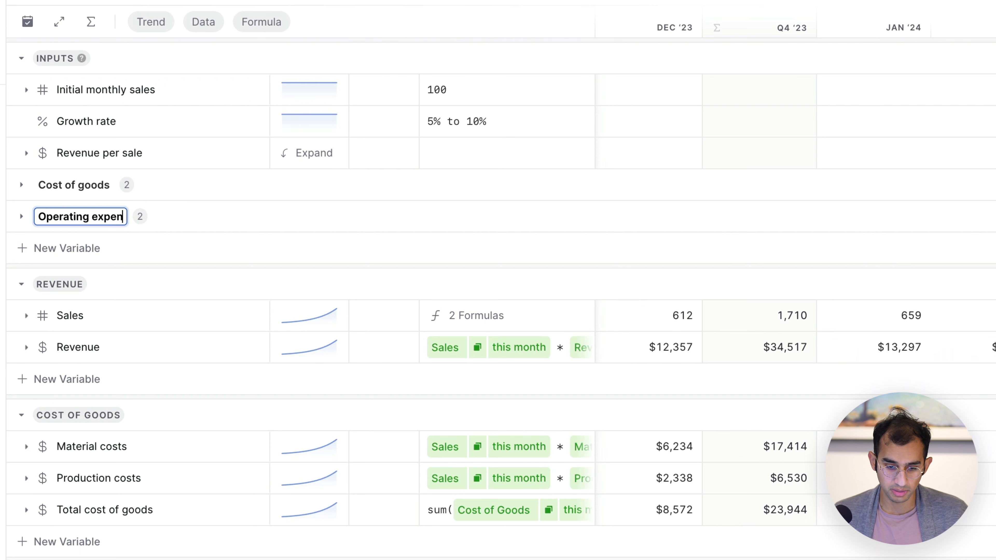
pyautogui.press('Return')
# Group Initial monthly sales, Growth rate and Revenue per sale under the name Revenue assumptions
pyautogui.click(123, 91)
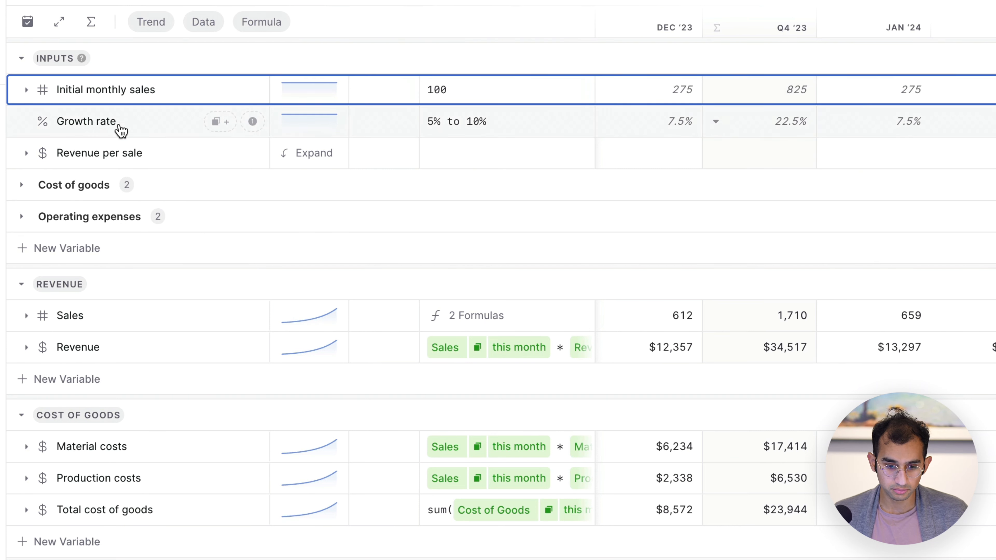
pyautogui.keyDown('shift'); pyautogui.click(119, 154); pyautogui.keyUp('shift')
pyautogui.press('super+g')
pyautogui.write('R')
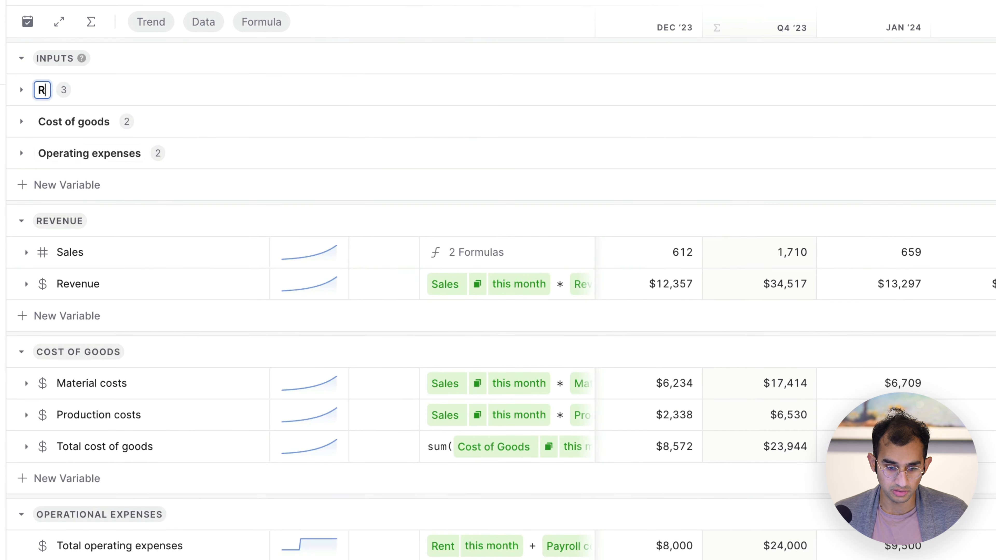
pyautogui.write('evenue assumptions')
pyautogui.press('Return')
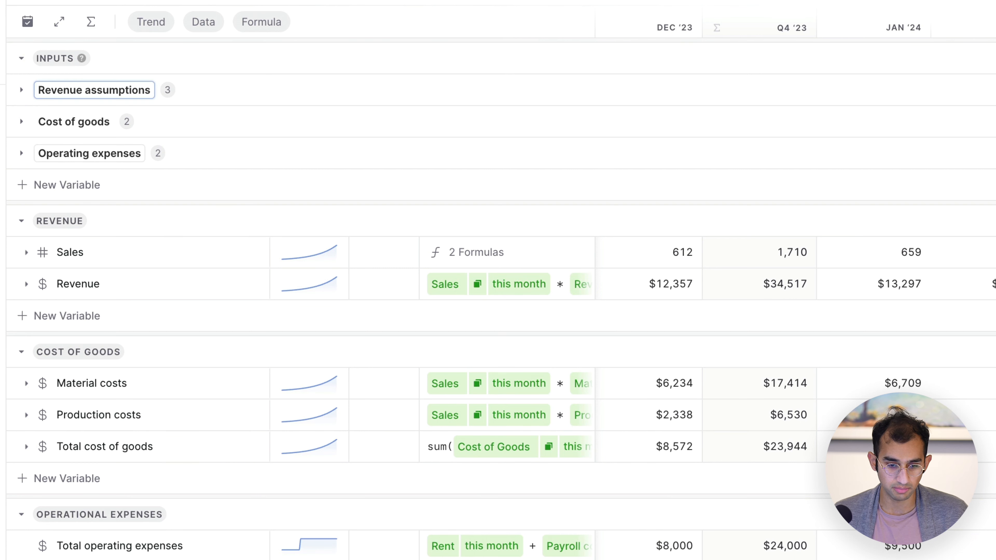
pyautogui.click(235, 96)
pyautogui.click(236, 97)
pyautogui.press('Escape')
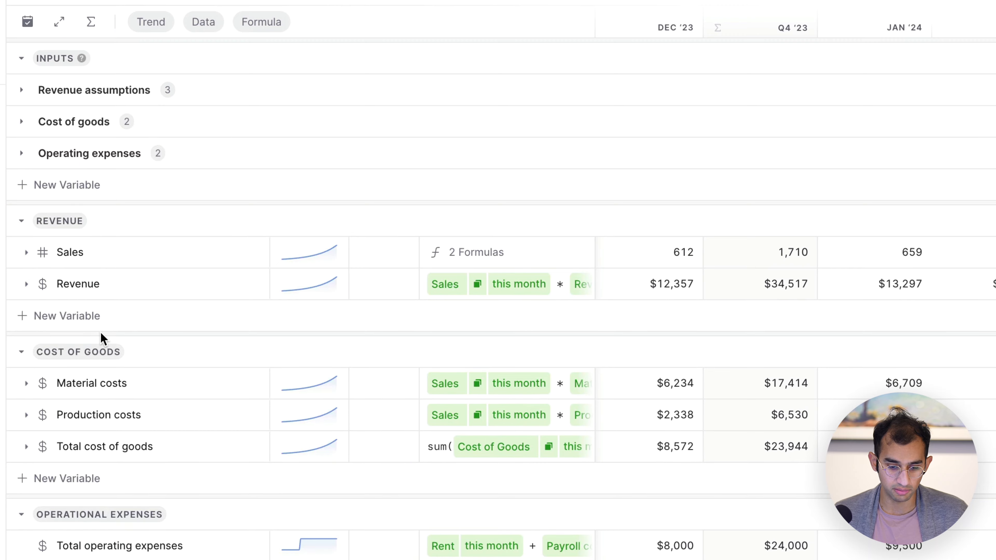
# Add a Net profit variable to the Metrics section, calculated as this month's Gross profit minus this month's Total operating expenses
pyautogui.scroll(-5, 71, 338)
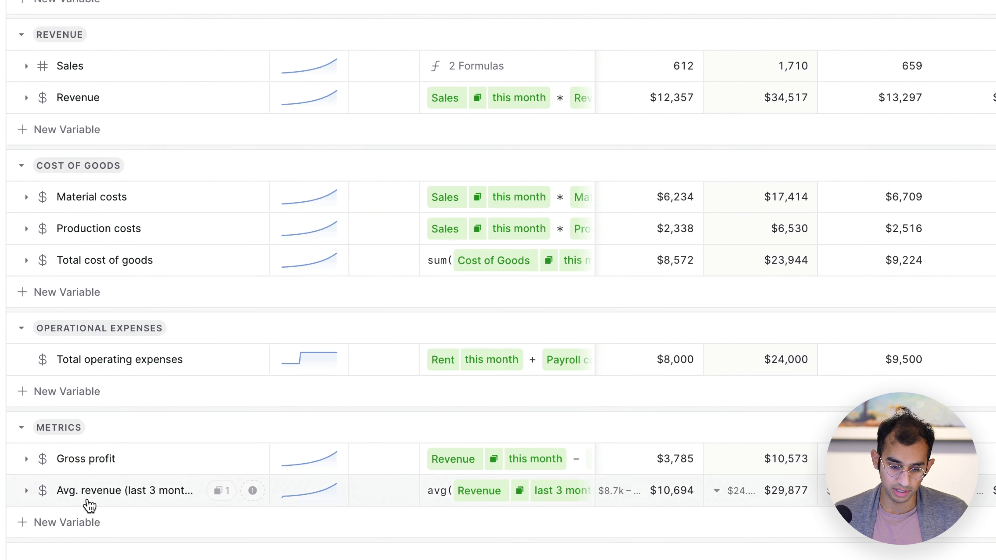
pyautogui.click(71, 532)
pyautogui.write('Net profit')
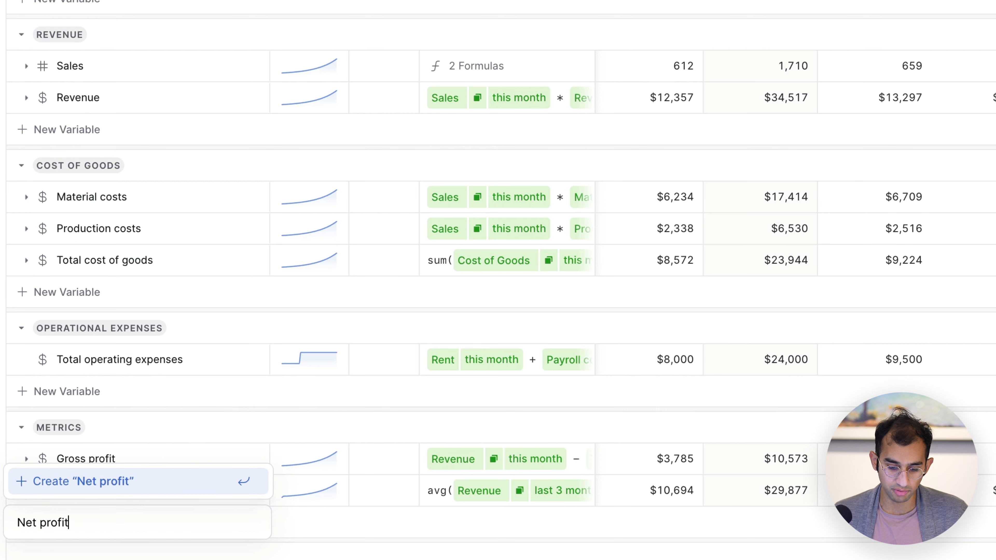
pyautogui.press('Return')
pyautogui.write('gros')
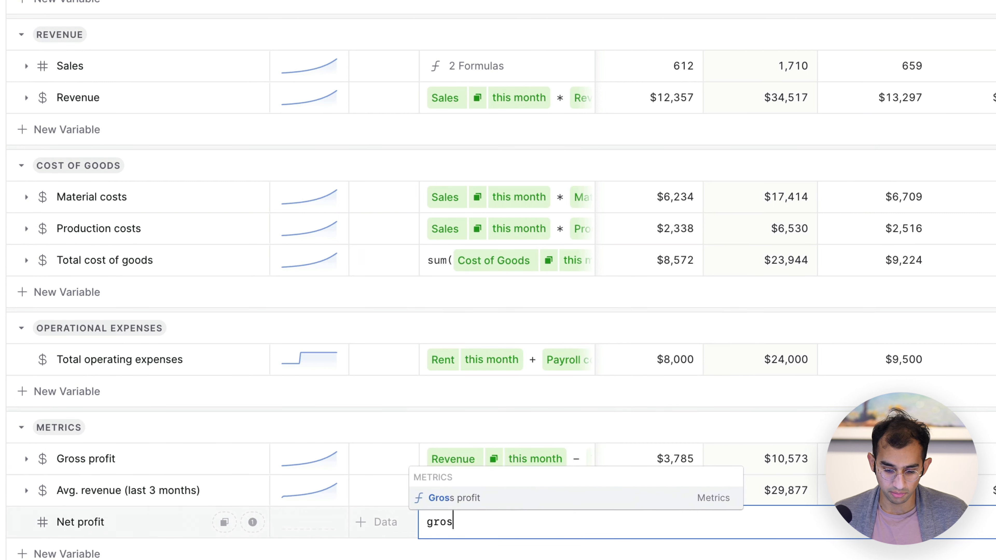
pyautogui.press('Return')
pyautogui.write('- total')
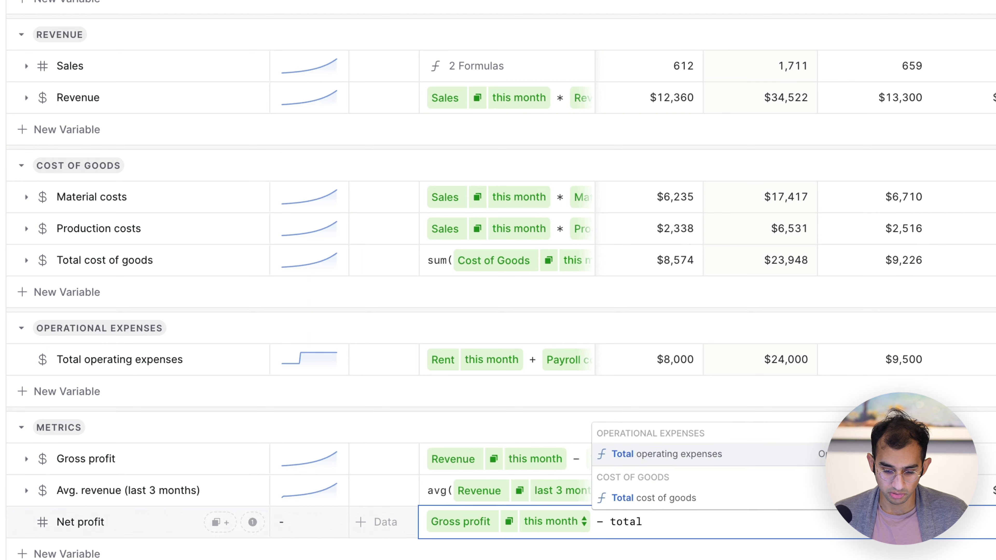
pyautogui.press('Return')
pyautogui.scroll(-1, 349, 429)
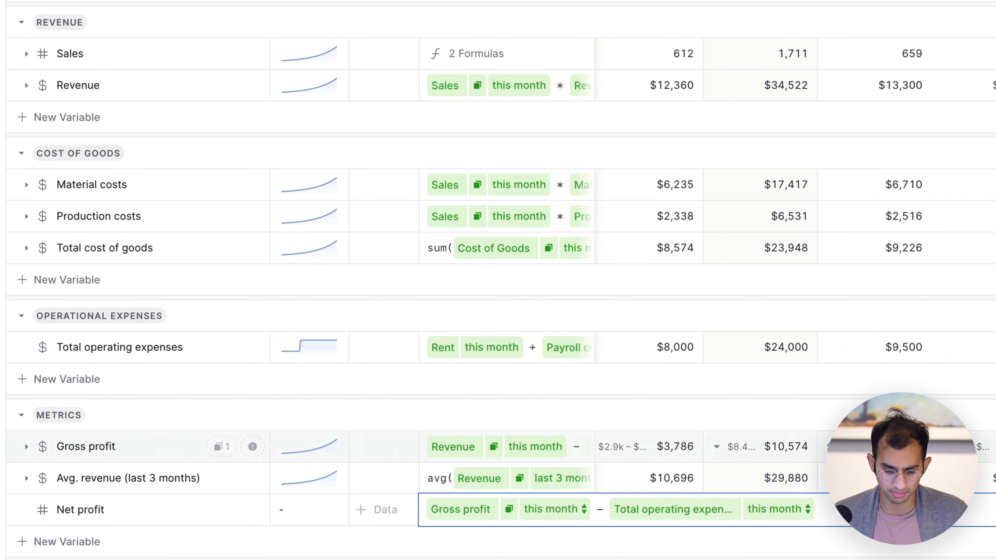
pyautogui.press('Return')
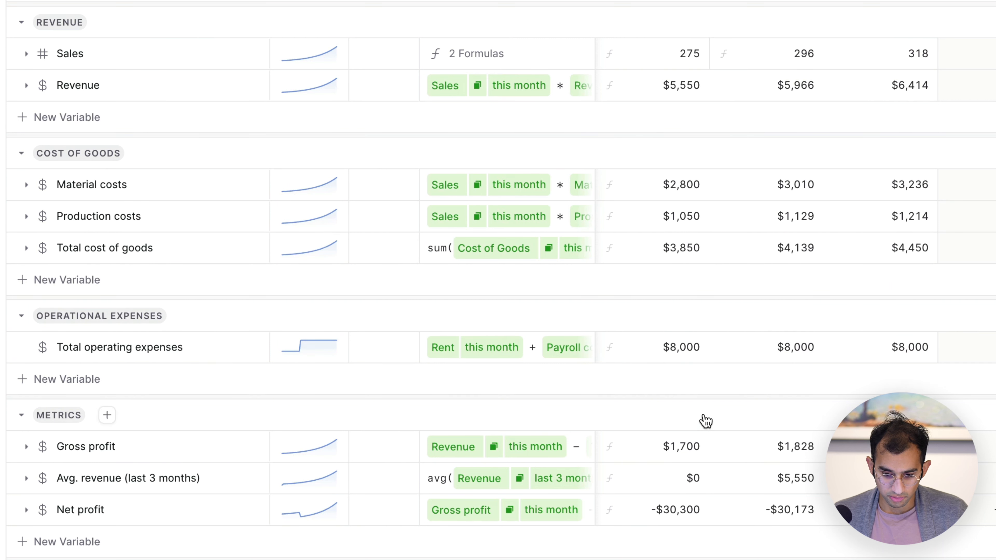
# Calculate 1700 - 8000 in Raycast to check the January 2023 Net profit against Gross profit and Total operating expenses
pyautogui.click(677, 457)
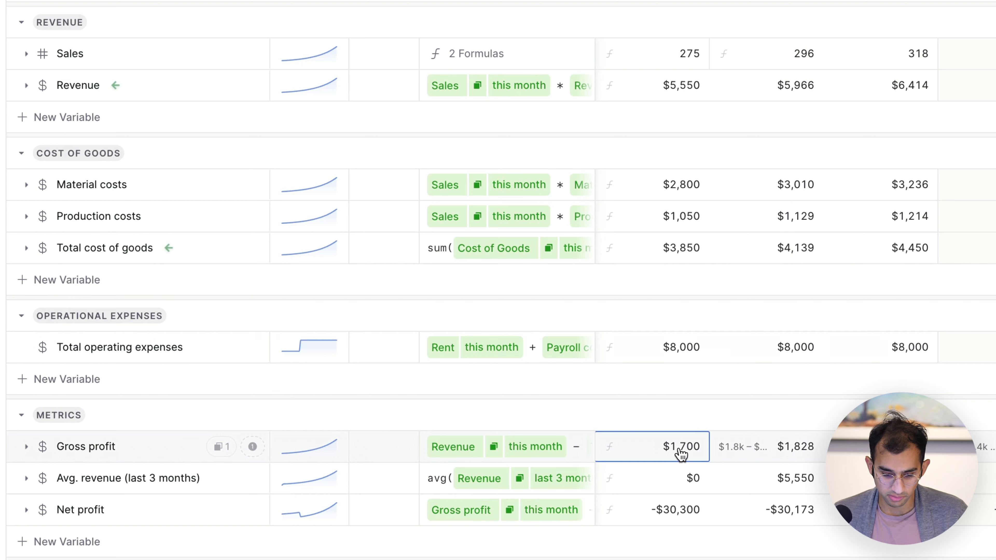
pyautogui.click(667, 360)
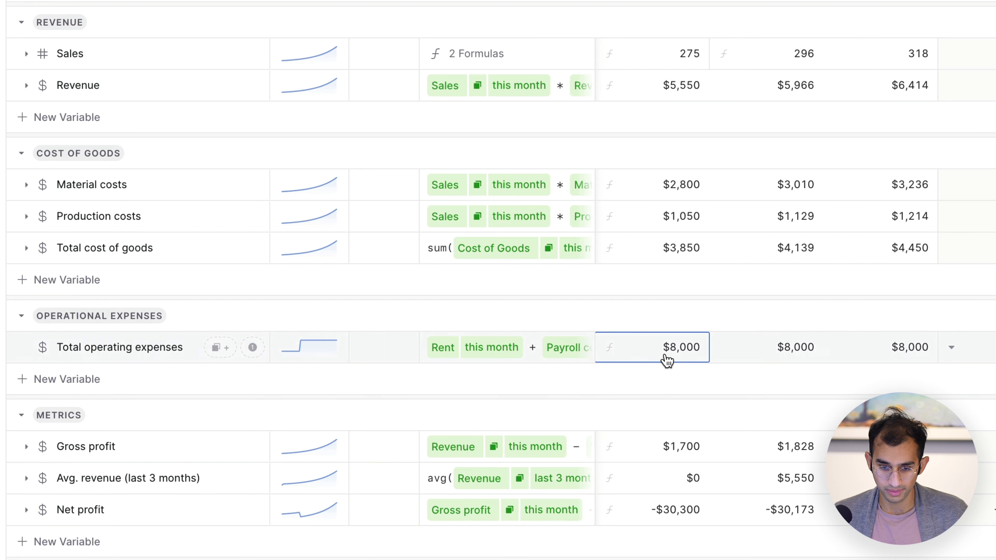
pyautogui.hotkey('alt', 'space')
pyautogui.write('1700')
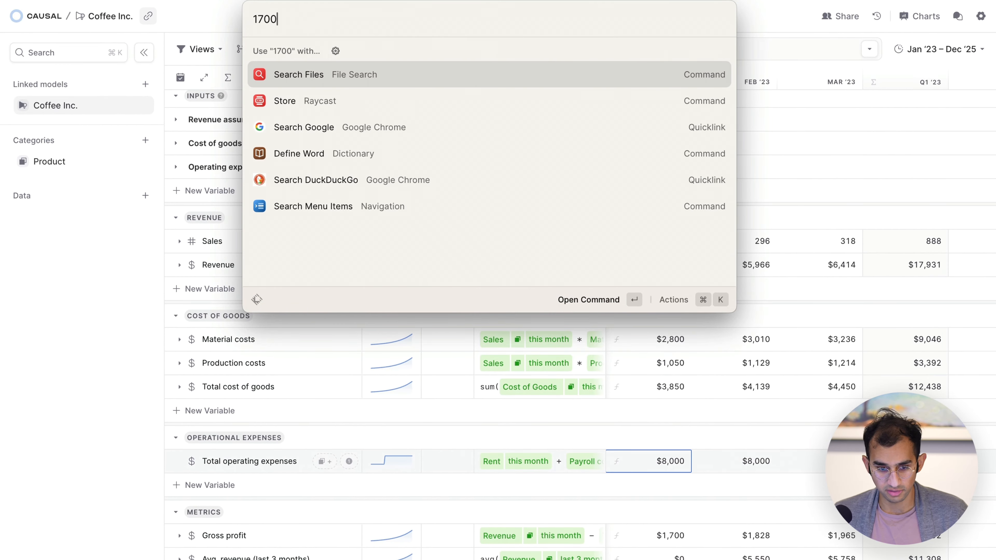
pyautogui.write(' - 8000')
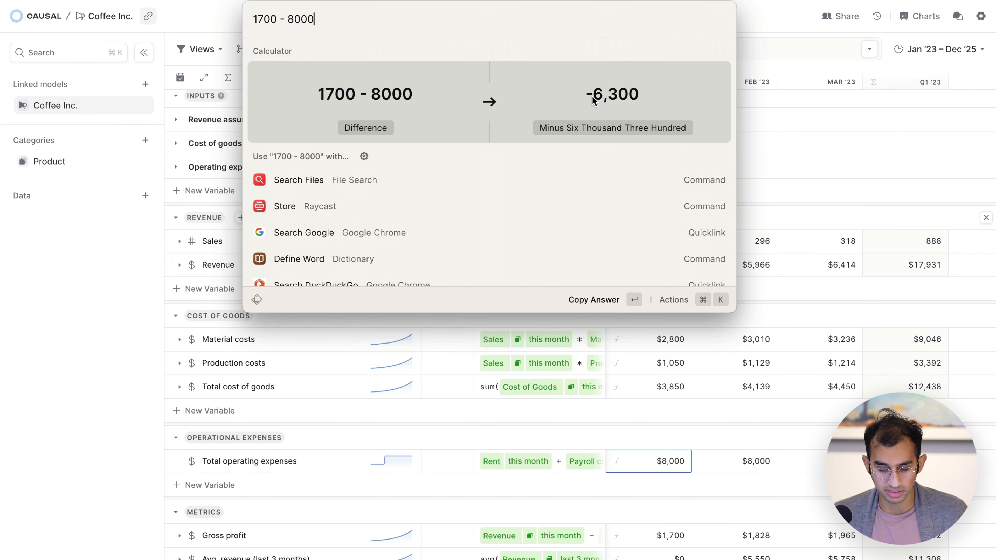
pyautogui.click(103, 483)
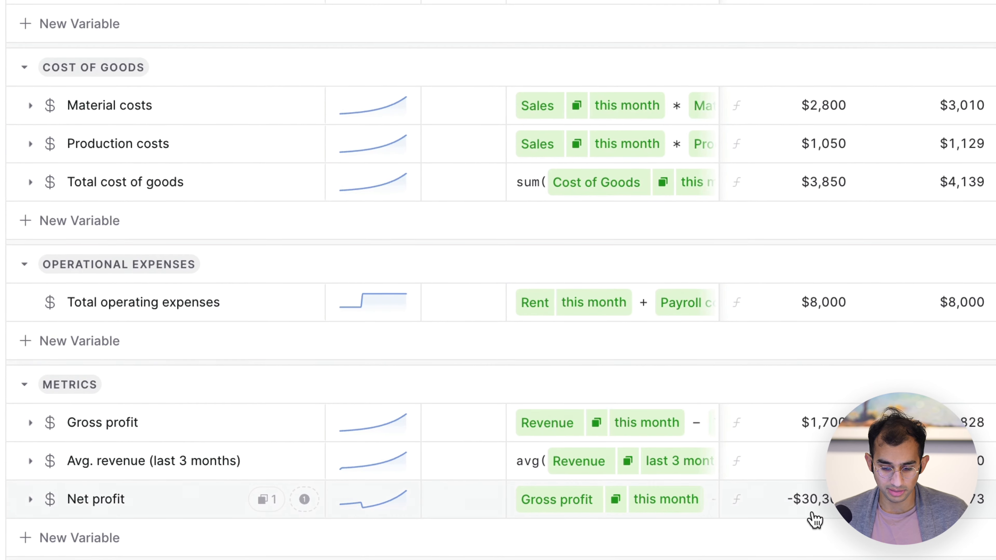
pyautogui.click(820, 510)
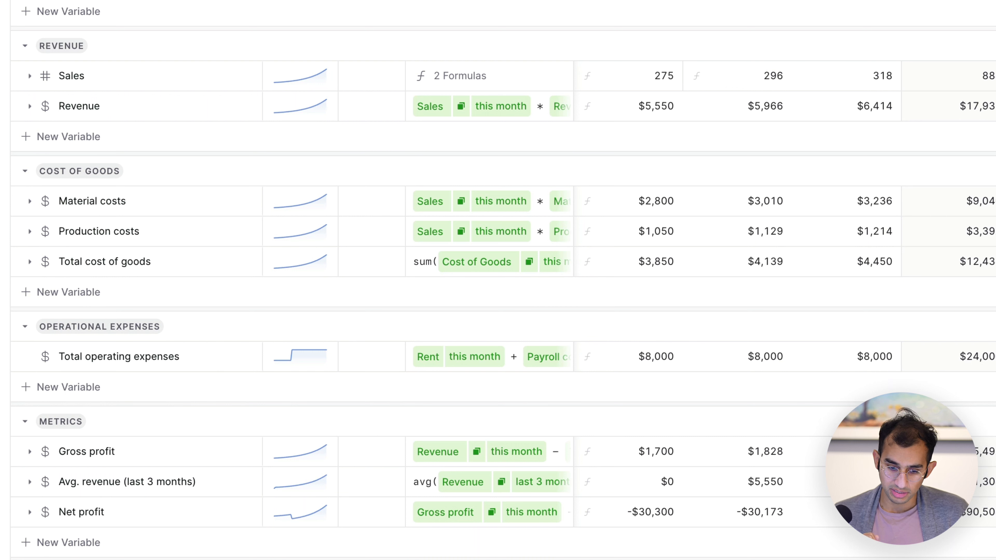
# Examine the product breakdown of Gross profit, the Total operating expenses variable and the terms of the Net profit formula
pyautogui.click(120, 457)
pyautogui.click(29, 451)
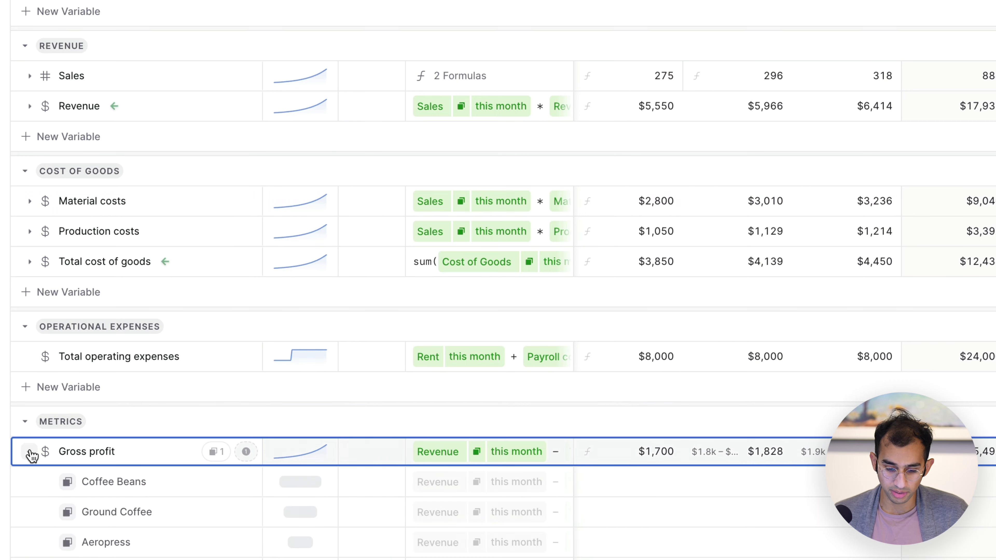
pyautogui.scroll(-3, 32, 456)
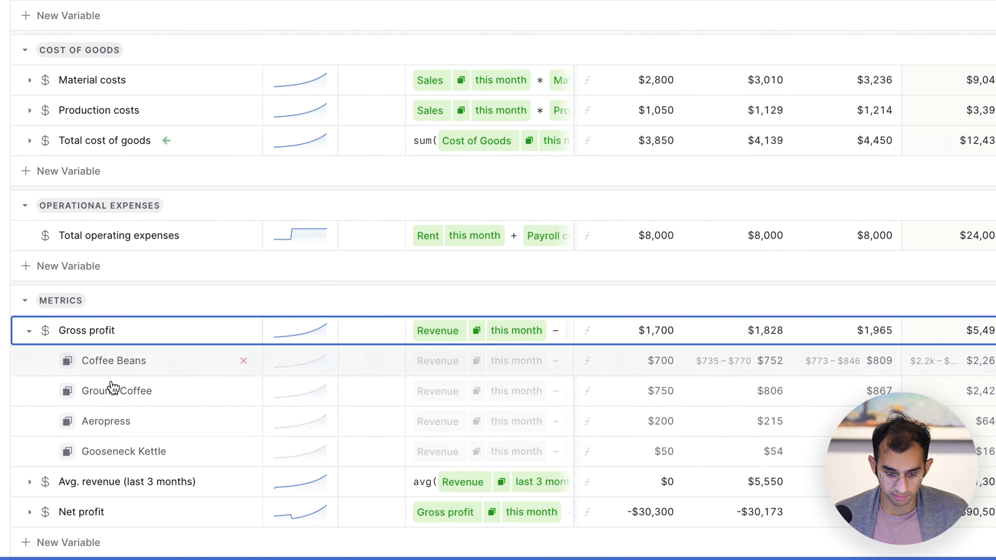
pyautogui.click(35, 335)
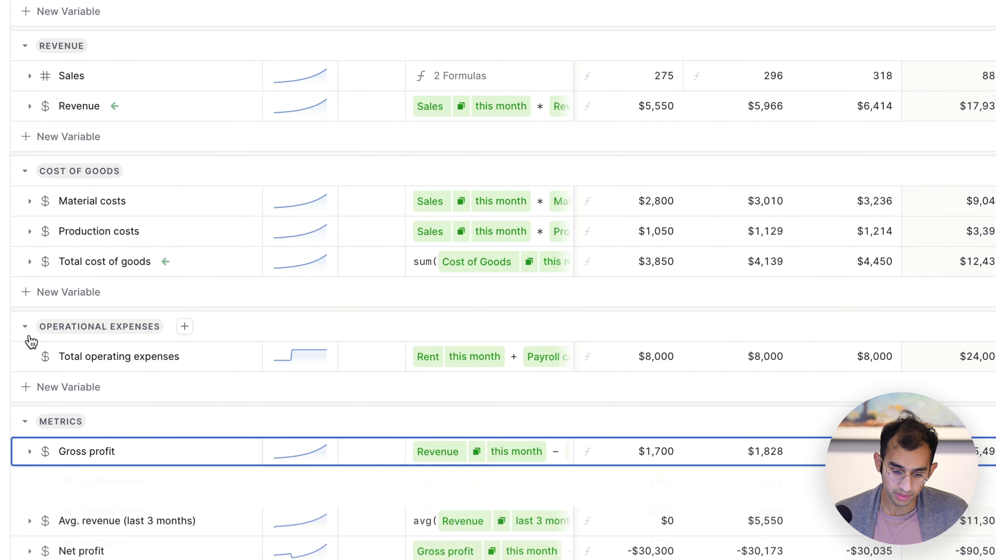
pyautogui.click(98, 365)
pyautogui.click(2, 363)
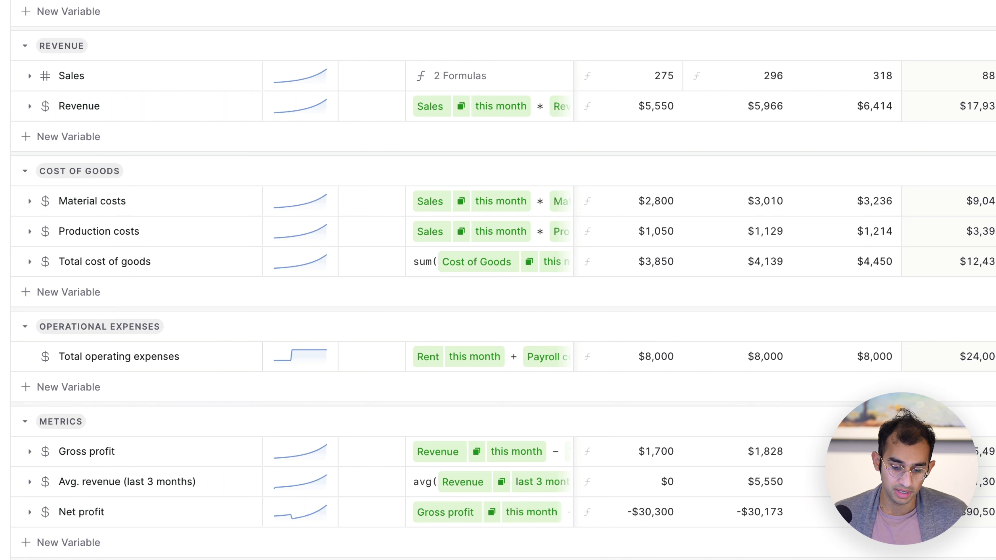
pyautogui.click(235, 512)
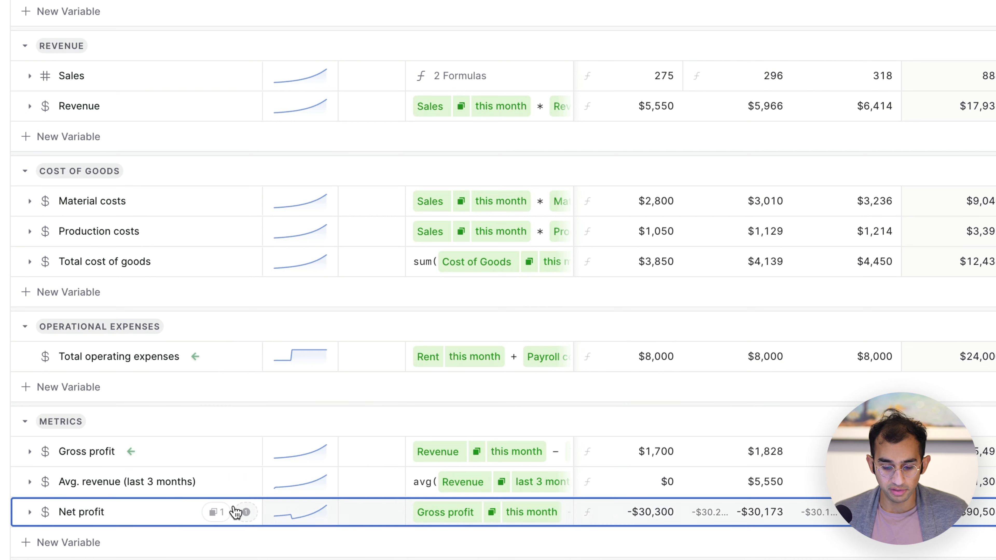
pyautogui.click(491, 518)
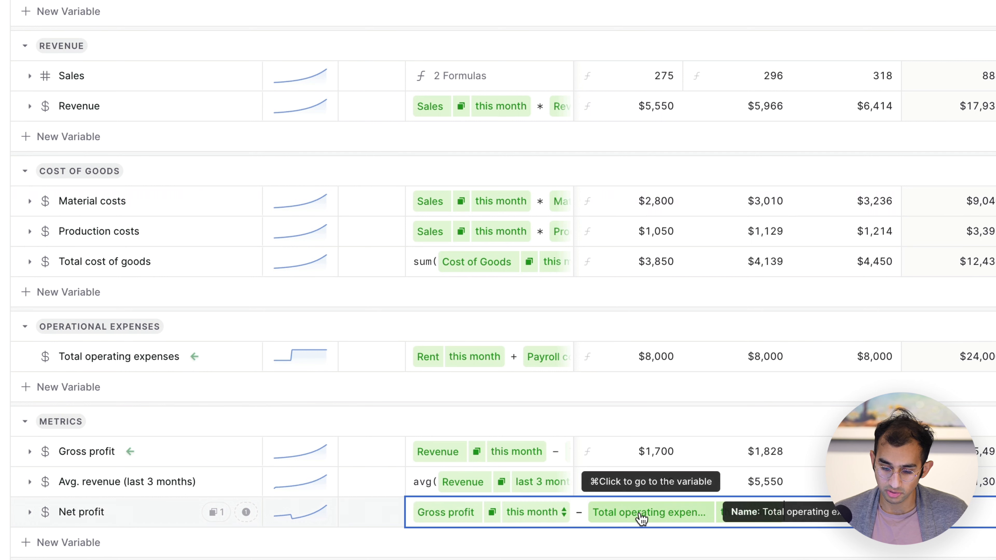
# Compare the January 2023 figures per product under Gross profit and Net profit with the January Total operating expenses
pyautogui.click(30, 452)
pyautogui.scroll(-4, 33, 459)
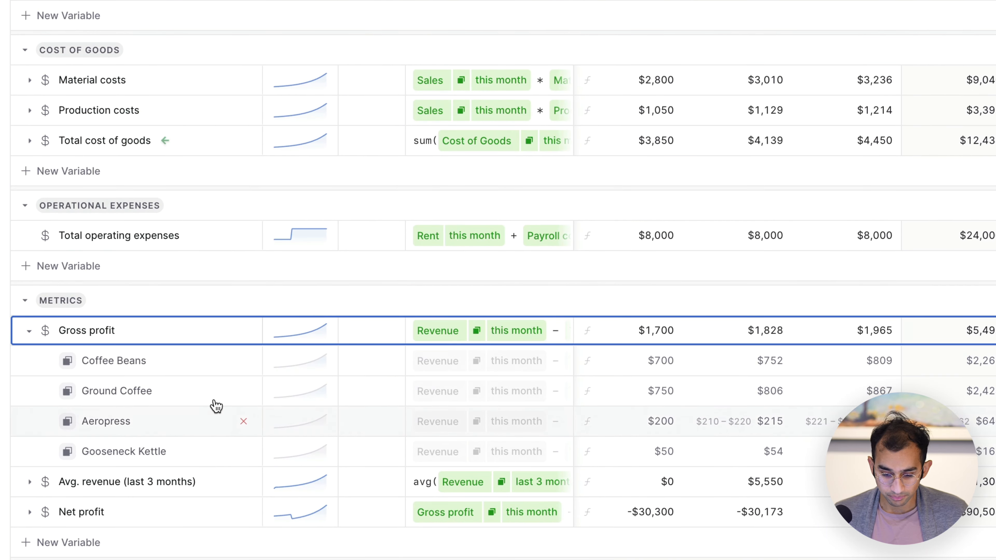
pyautogui.click(647, 372)
pyautogui.click(650, 398)
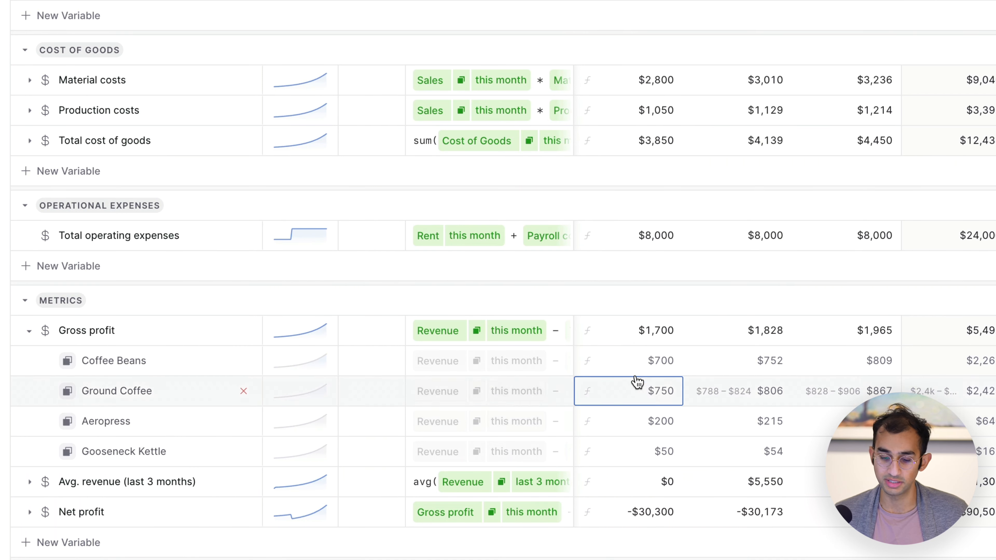
pyautogui.click(634, 369)
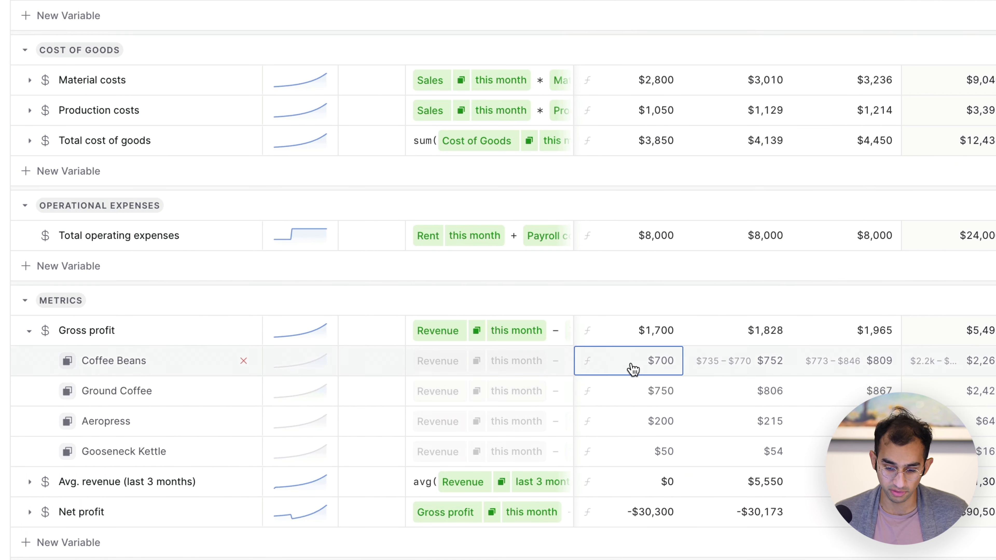
pyautogui.click(645, 401)
pyautogui.click(643, 240)
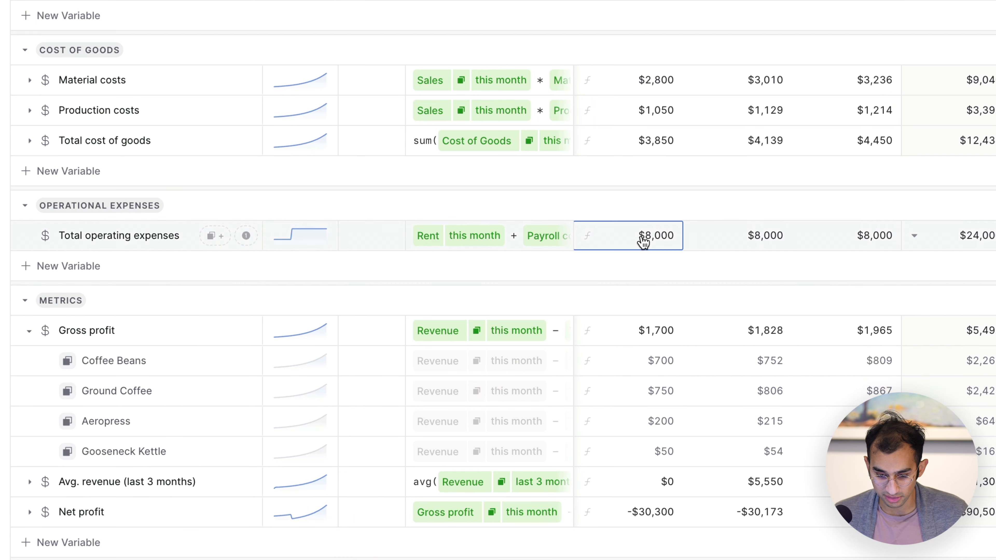
pyautogui.click(28, 512)
pyautogui.scroll(-3, 135, 429)
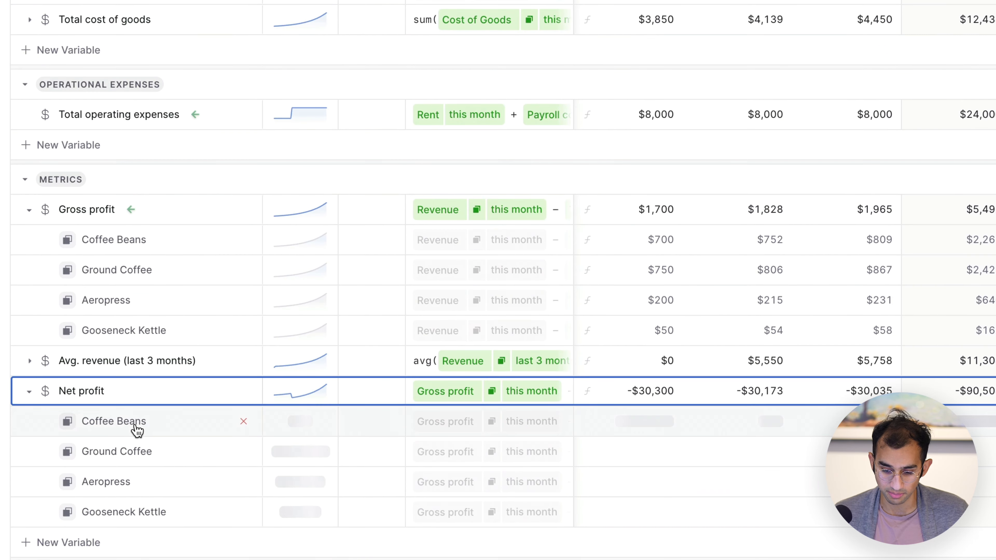
pyautogui.click(660, 425)
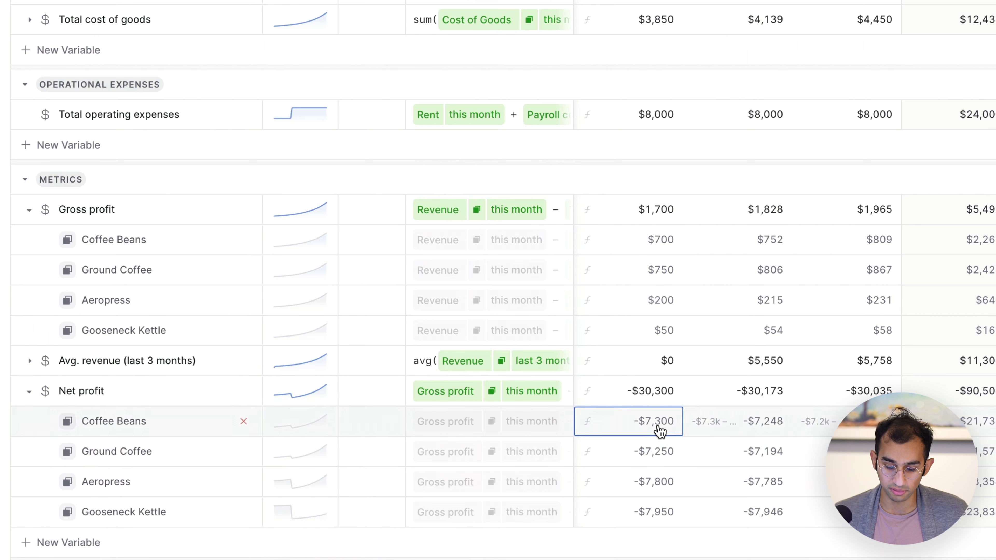
pyautogui.click(660, 458)
pyautogui.click(658, 509)
# Change the Net profit formula so that its Gross profit term is aggregated across the Product category
pyautogui.click(527, 393)
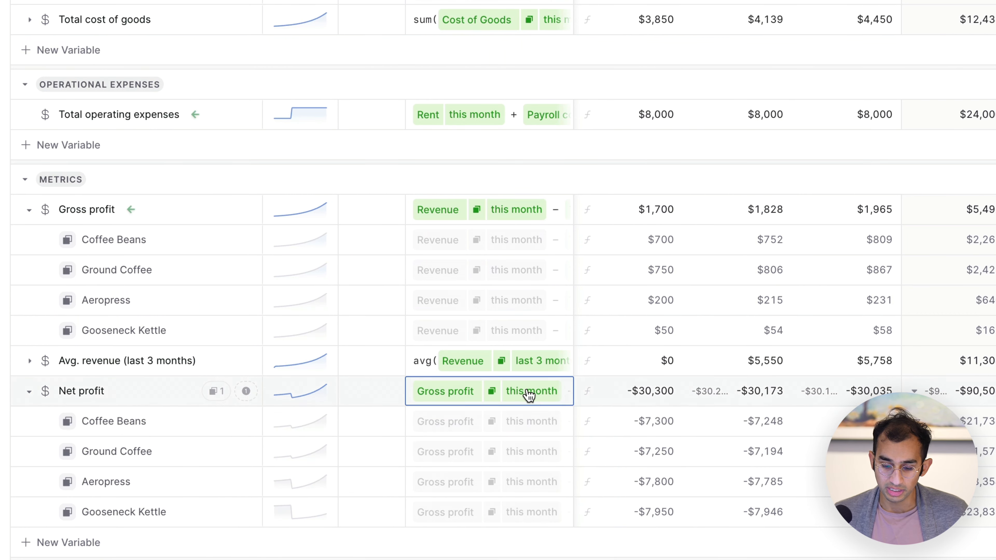
pyautogui.click(529, 395)
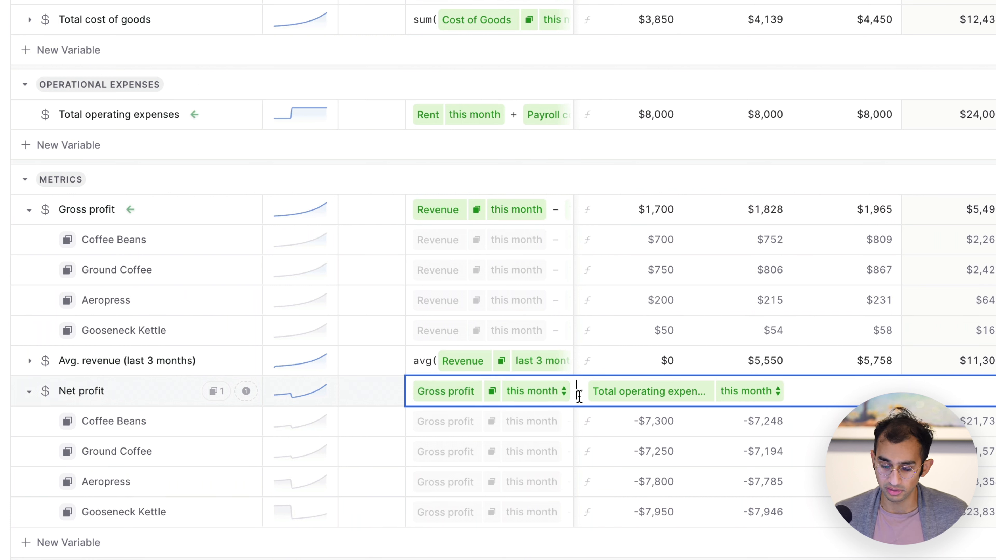
pyautogui.click(492, 393)
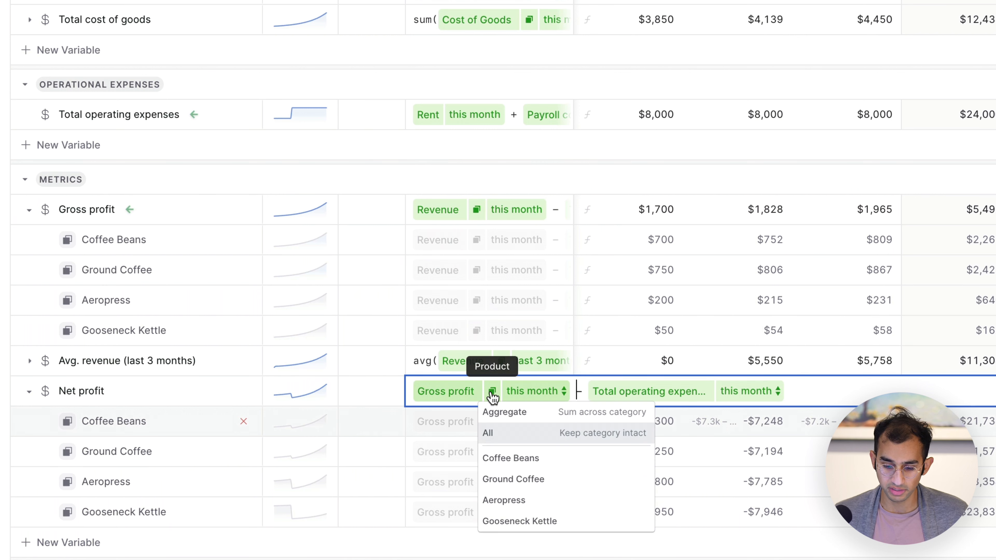
pyautogui.click(505, 421)
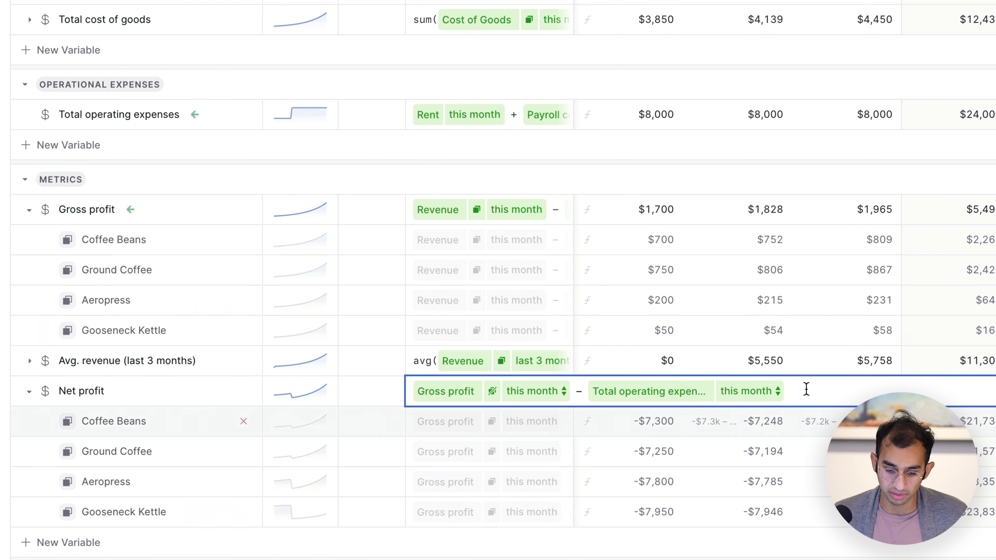
pyautogui.press('Return')
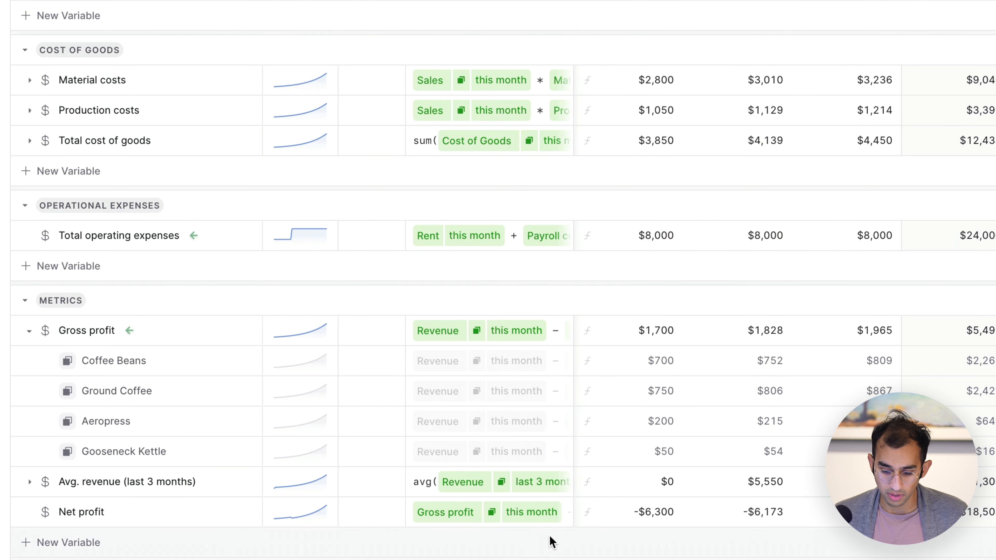
# Check January 2023 Net profit against Gross profit and Total operating expenses, and review Net profit over the months up to January 2025
pyautogui.click(663, 338)
pyautogui.click(659, 245)
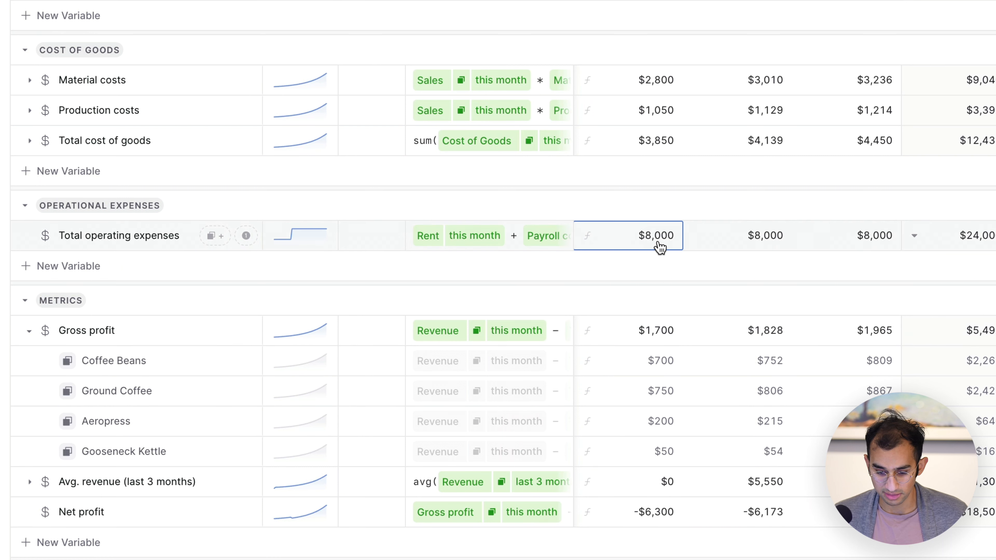
pyautogui.click(655, 518)
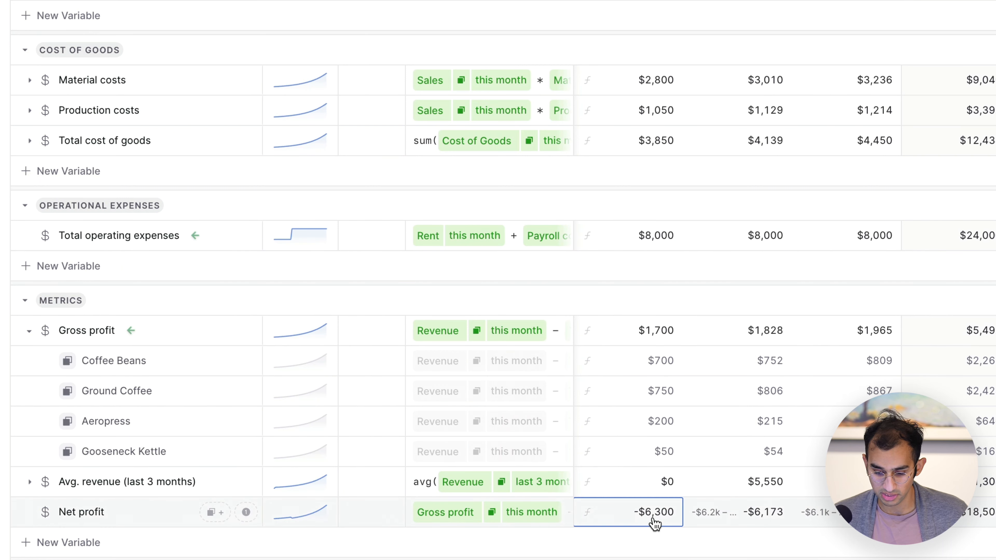
pyautogui.hscroll(10, 655, 524)
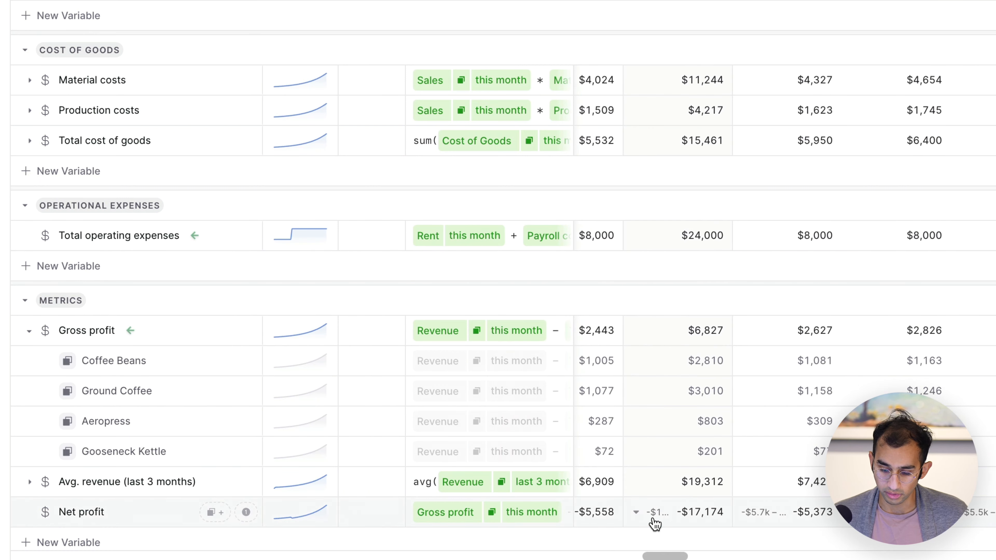
pyautogui.hscroll(15, 655, 524)
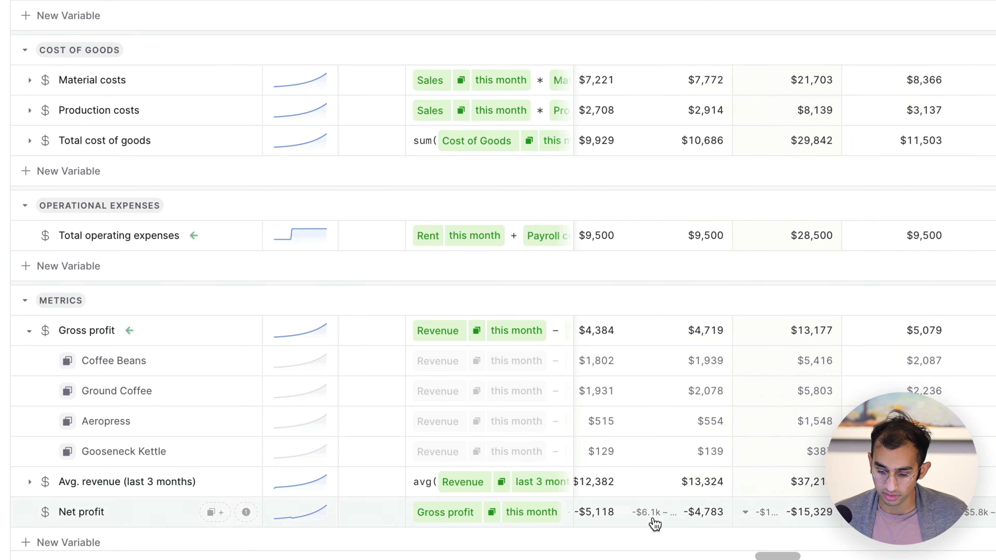
pyautogui.hscroll(10, 654, 524)
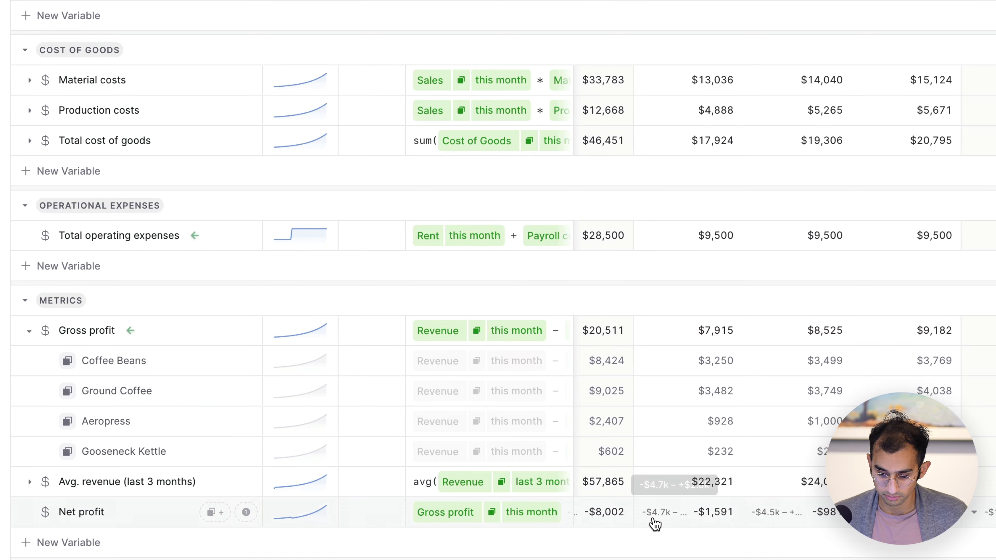
pyautogui.hscroll(5, 654, 524)
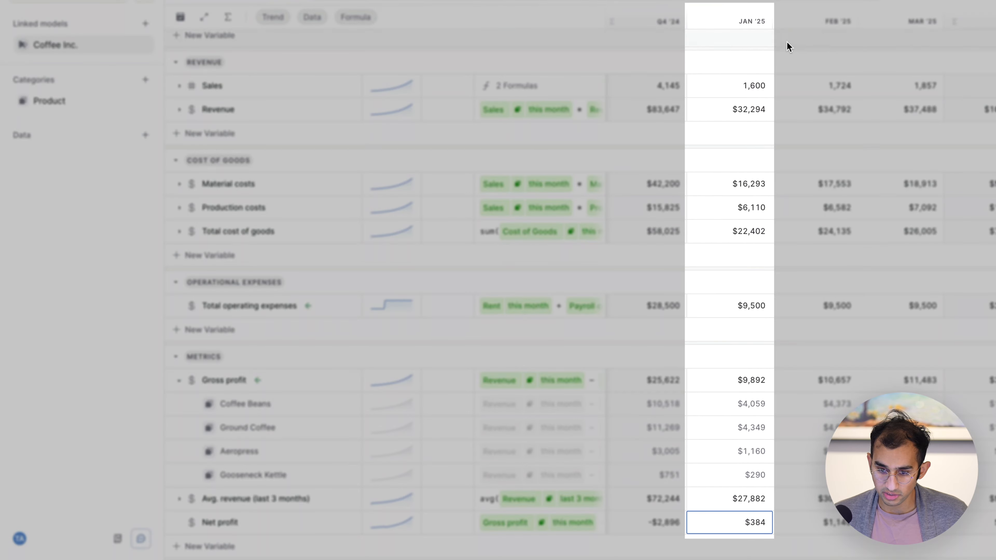
pyautogui.click(794, 519)
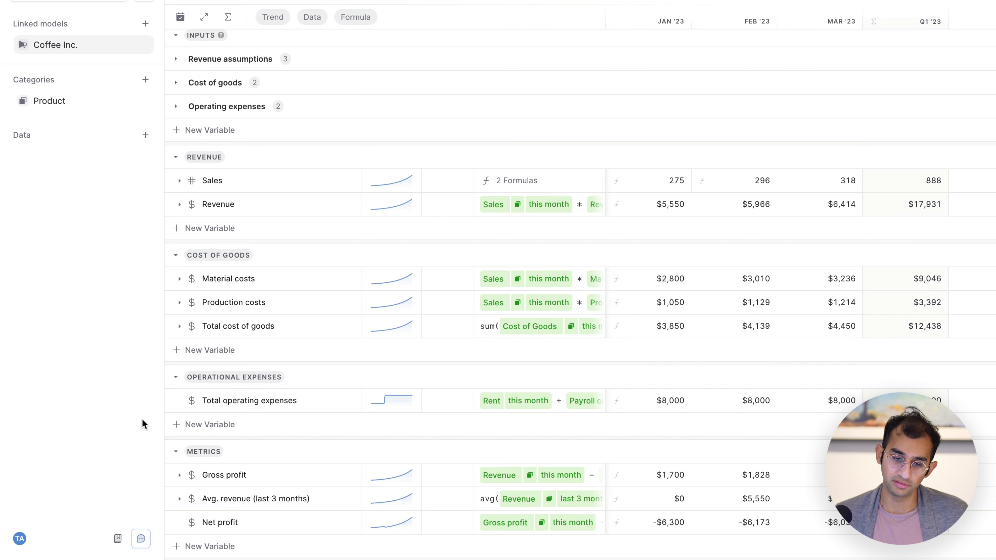
pyautogui.scroll(1, 176, 399)
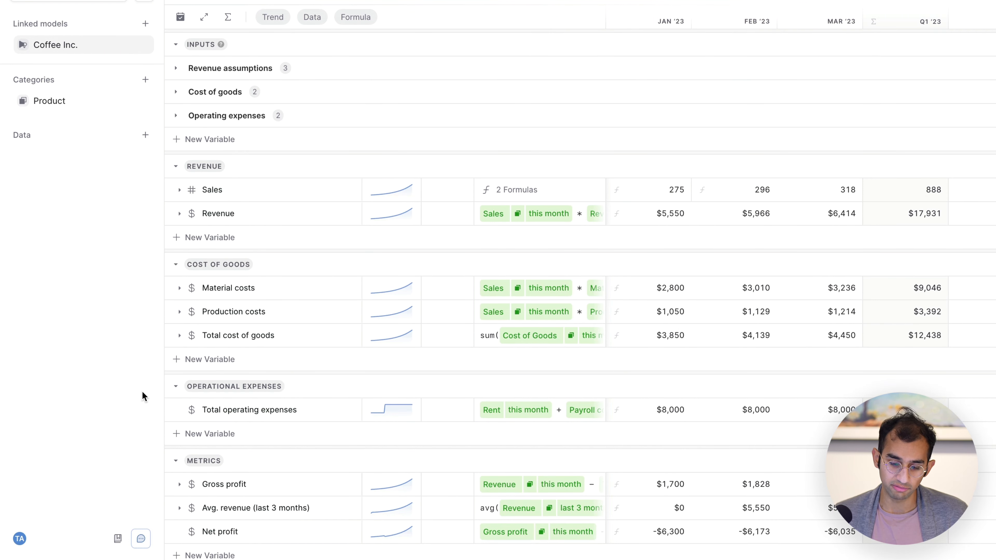